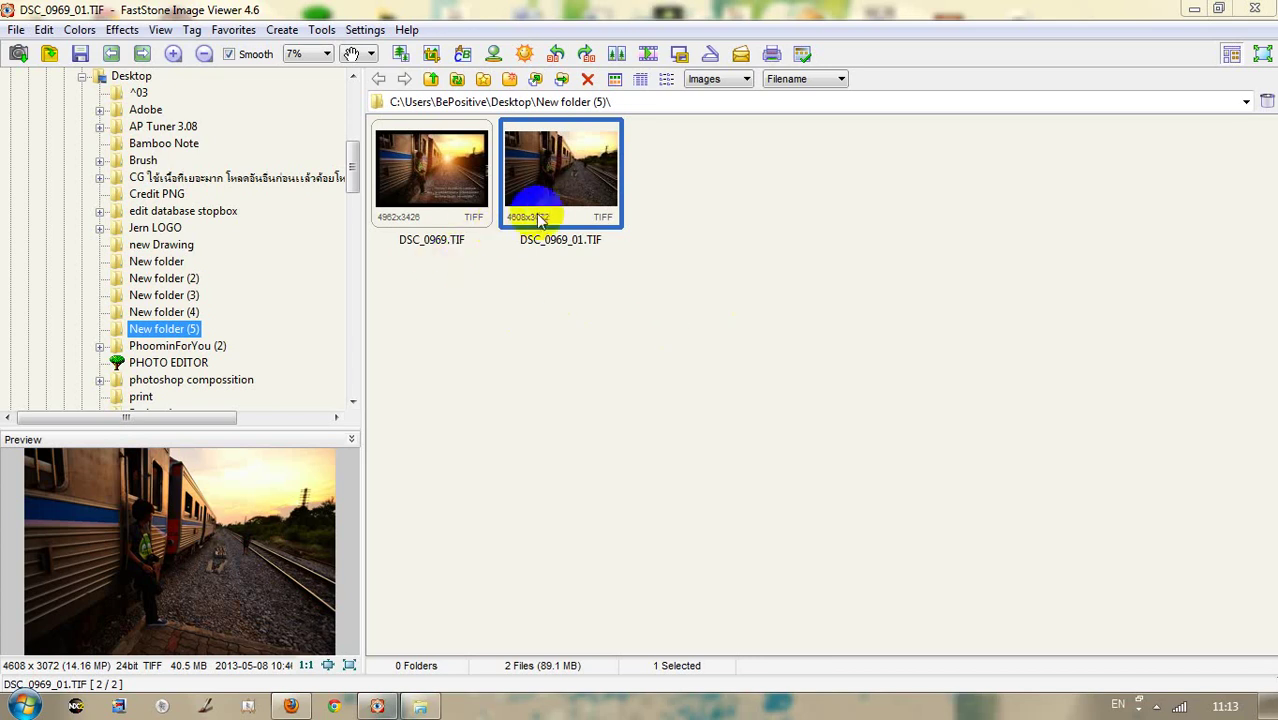
Step: View DSC_0969_01.TIF full screen and flip between it and the finished Thai-captioned version
double_click(537, 258)
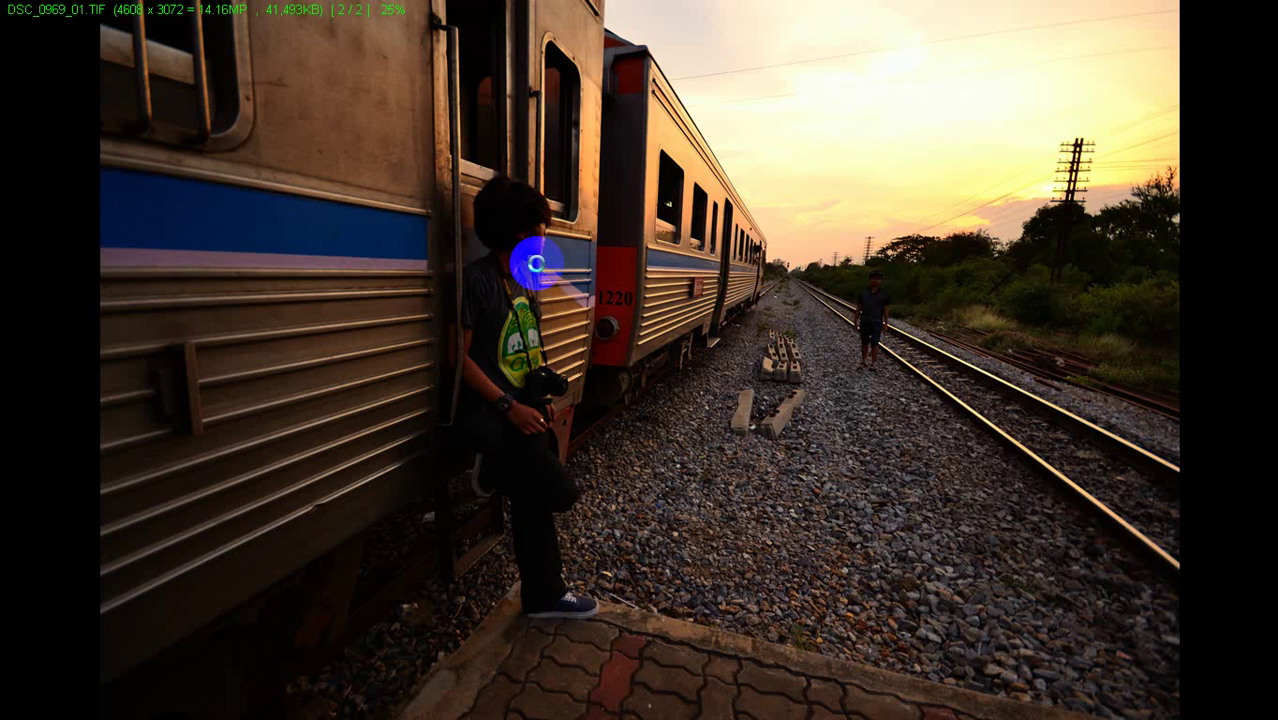
left_click(536, 263)
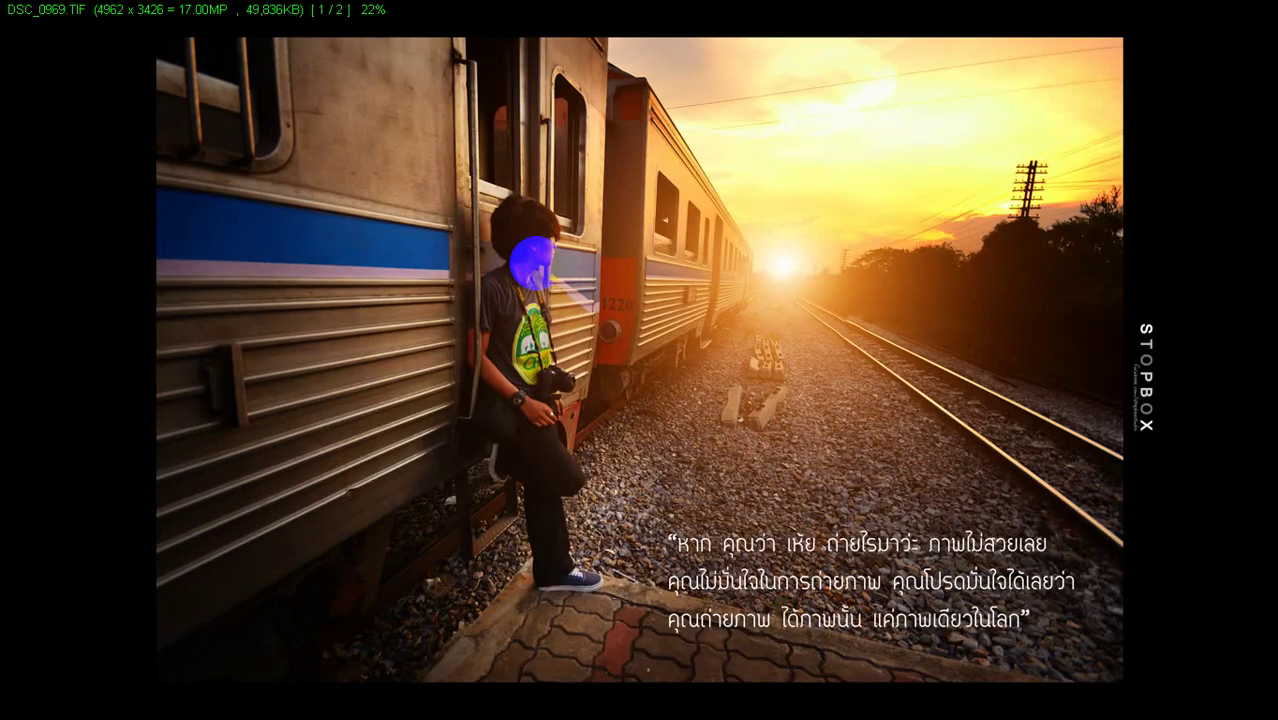
left_click(533, 262)
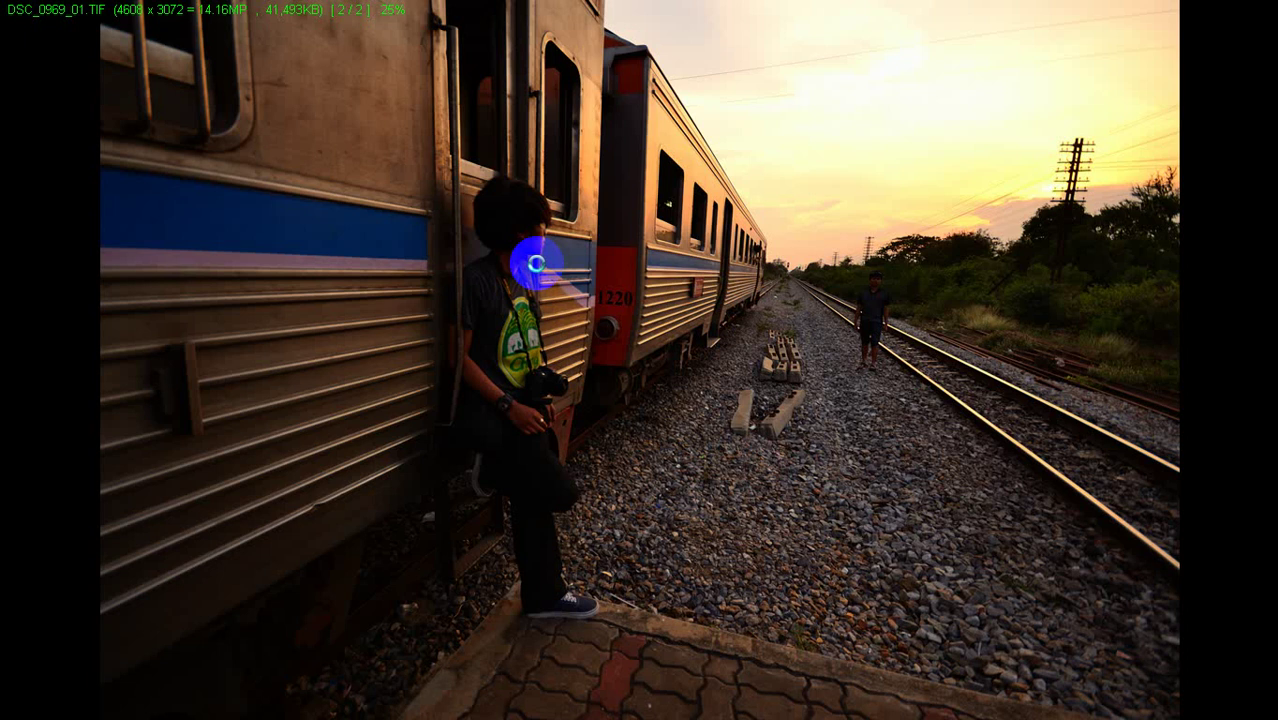
left_click(536, 263)
left_click(536, 263)
left_click(536, 262)
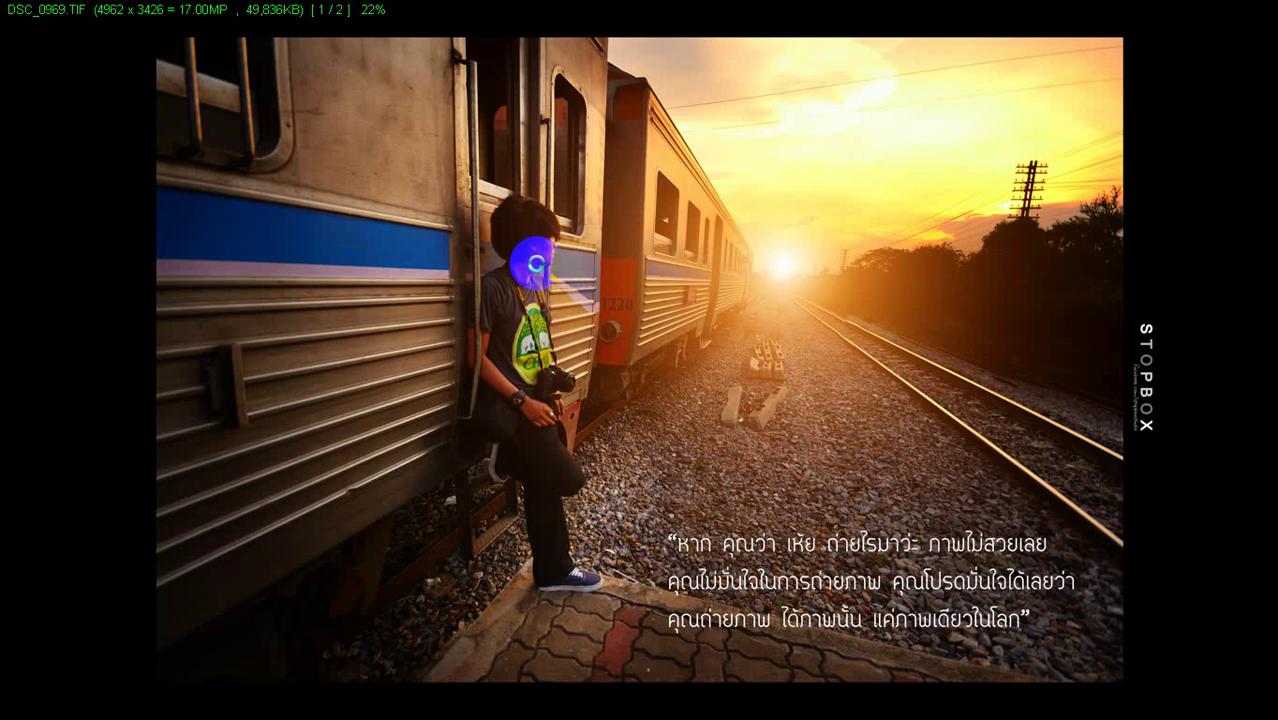
left_click(536, 263)
Step: Send the railway photo to Photoshop as external editor, then minimize FastStone and Explorer
right_click(664, 203)
mouse_move(754, 243)
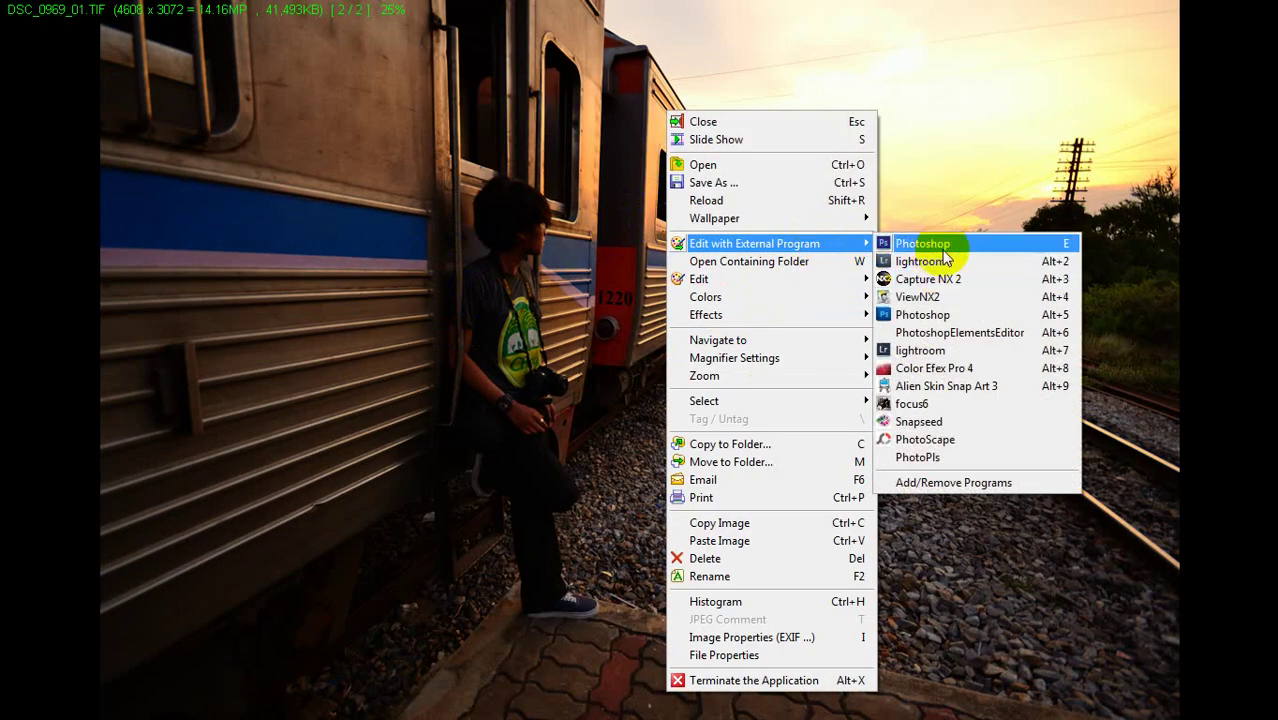
left_click(941, 243)
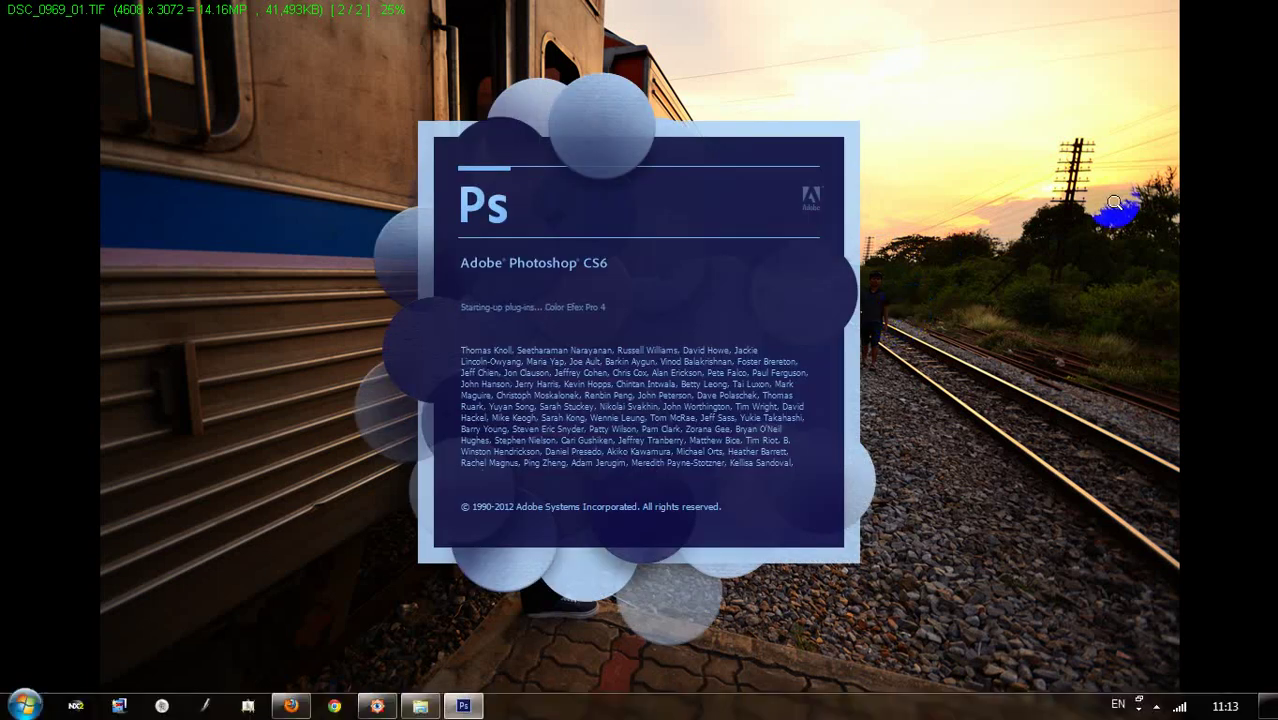
double_click(1122, 248)
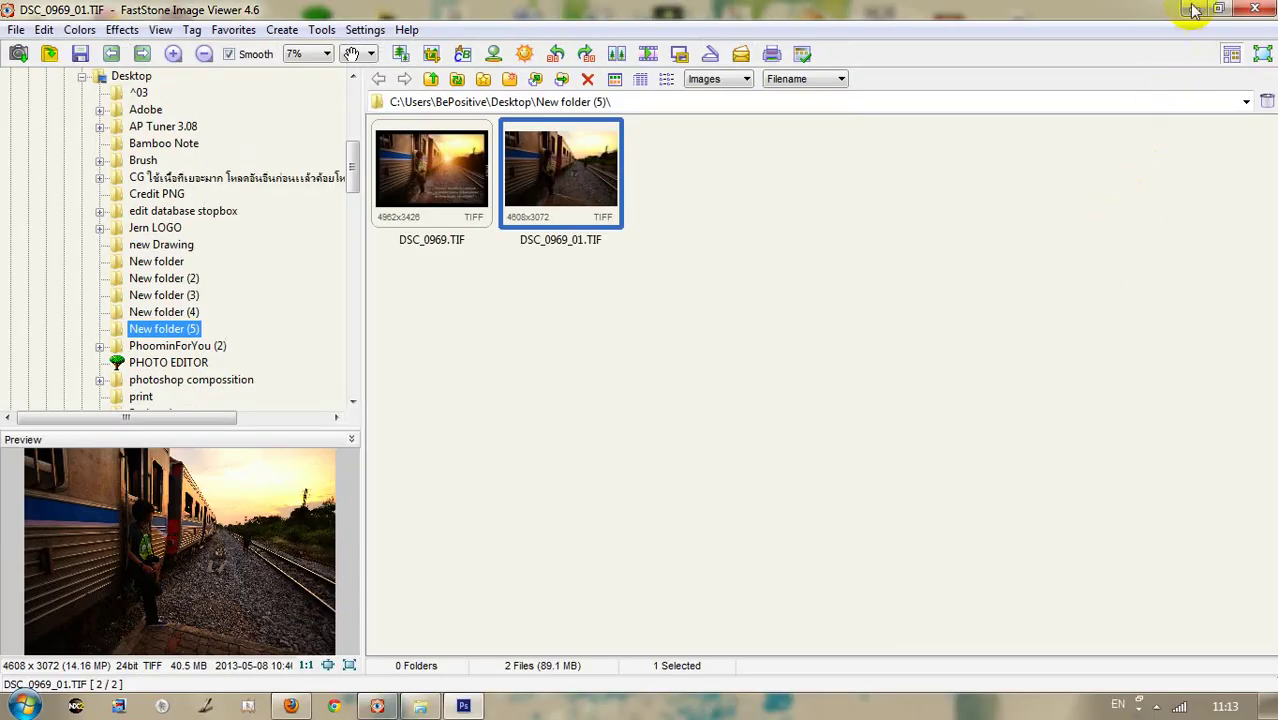
left_click(1193, 9)
left_click(1189, 107)
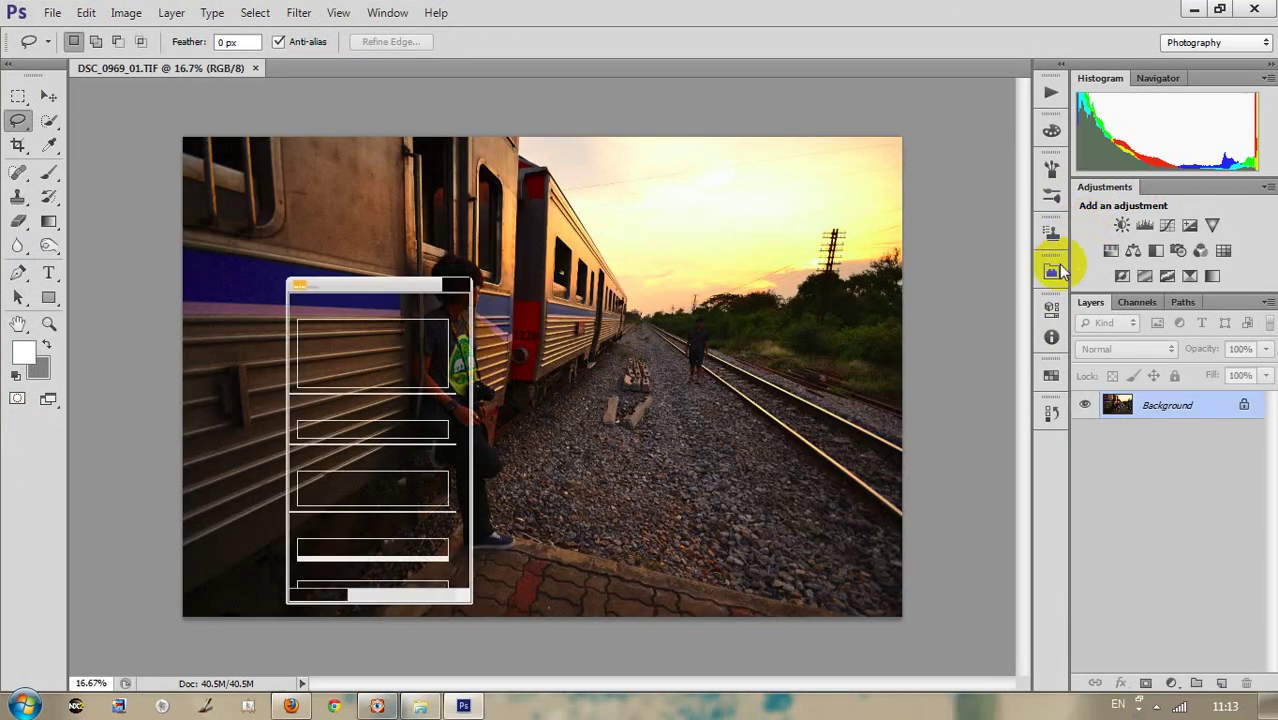
Step: Close the Nik plug-in panel and zoom in on the man on the tracks
left_click(463, 289)
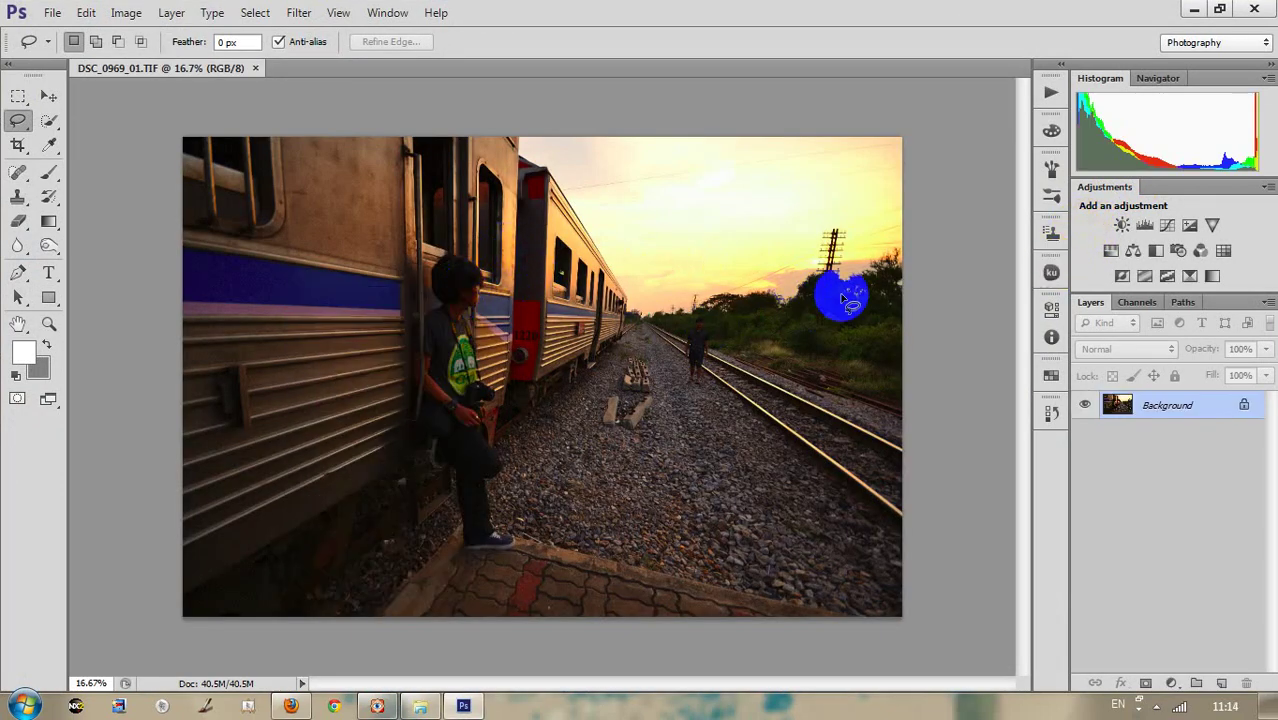
mouse_move(716, 315)
left_mouse_down()
mouse_move(802, 371)
mouse_move(839, 371)
left_mouse_up()
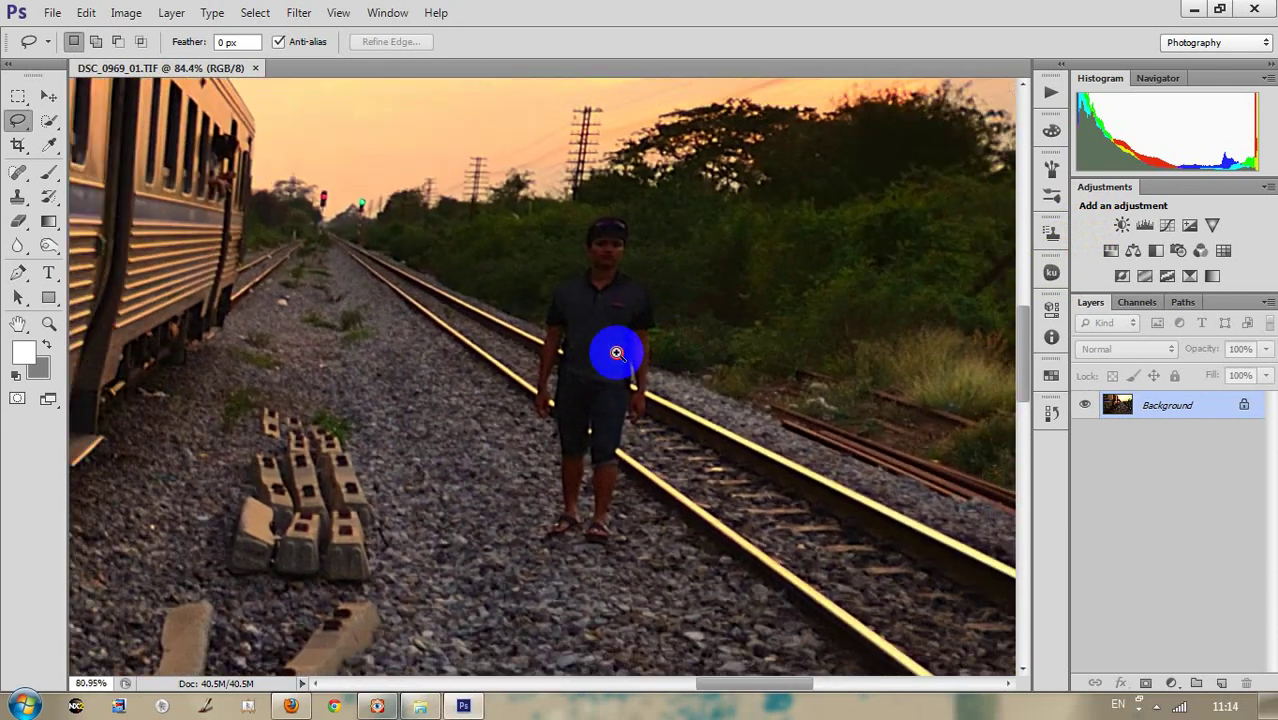
left_click_drag(658, 426, 570, 370)
mouse_move(727, 300)
left_mouse_down()
mouse_move(779, 322)
mouse_move(908, 308)
mouse_move(616, 405)
mouse_move(753, 342)
left_mouse_up()
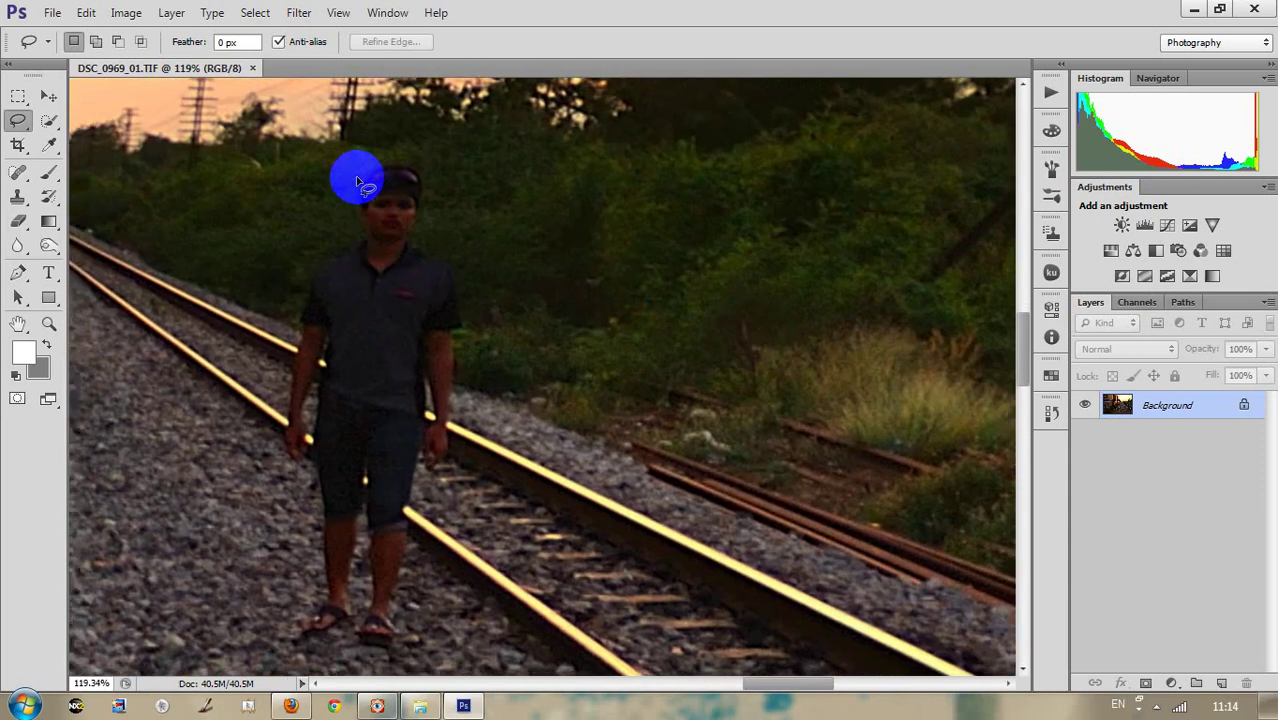
Step: Trace a Lasso selection around the man from cap to feet and back
left_click(26, 128)
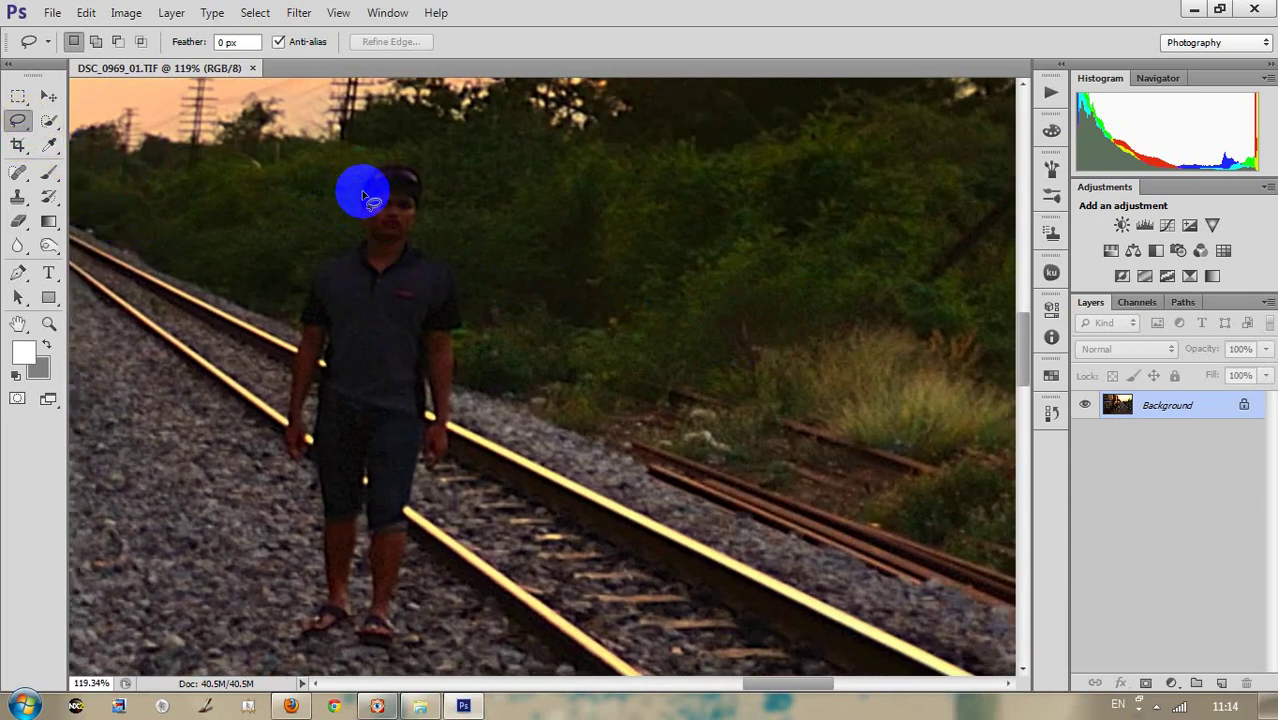
left_click_drag(372, 175, 356, 224)
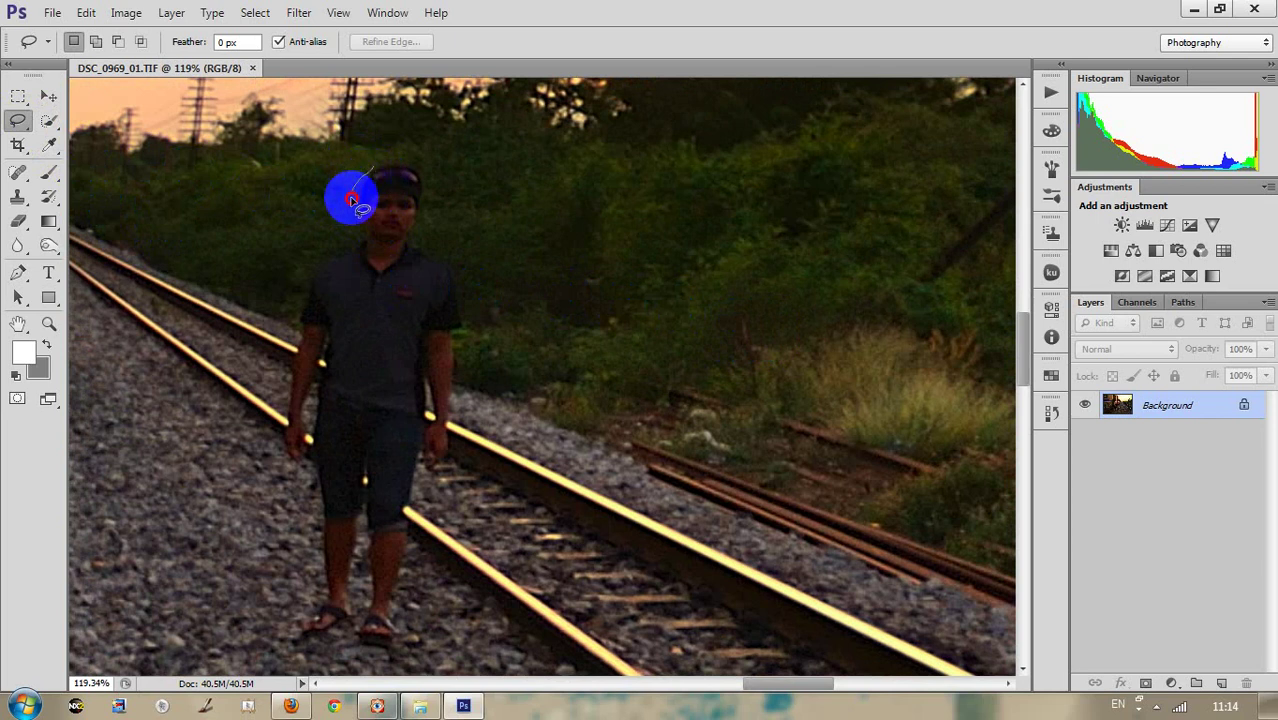
mouse_move(339, 253)
left_mouse_down()
mouse_move(297, 293)
mouse_move(280, 459)
left_mouse_up()
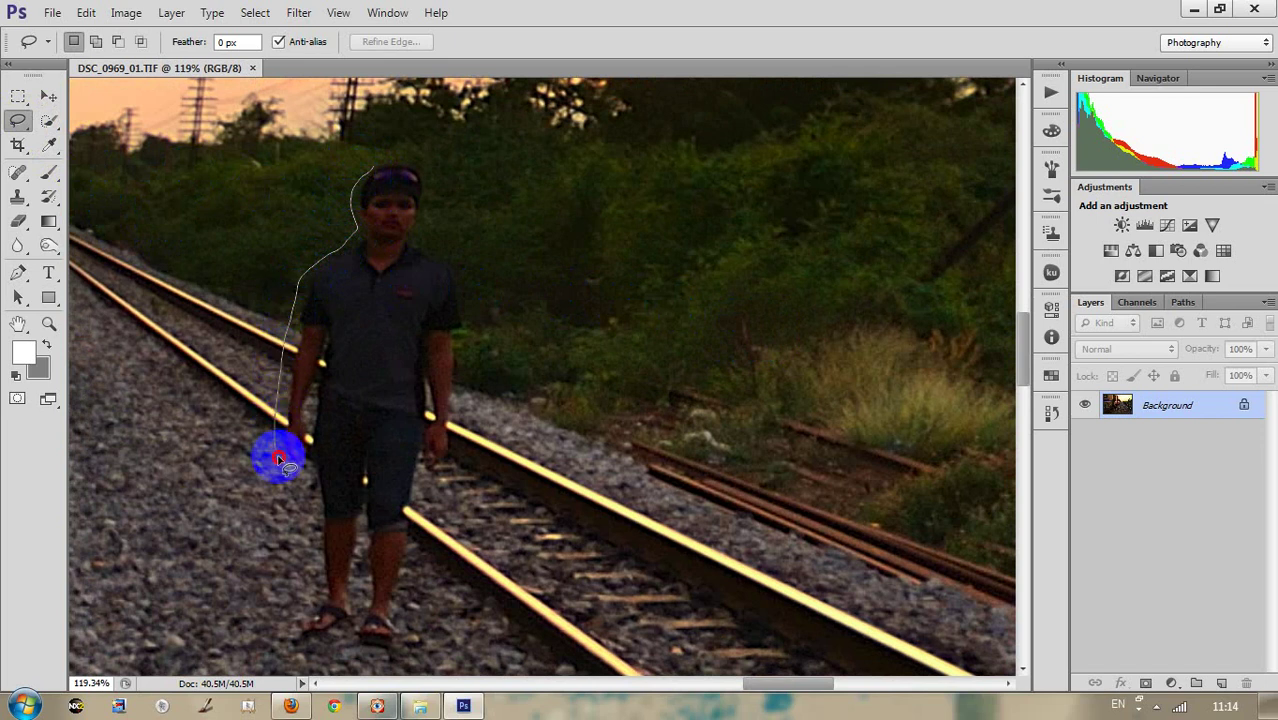
mouse_move(316, 551)
left_mouse_down()
mouse_move(297, 628)
mouse_move(333, 638)
left_mouse_up()
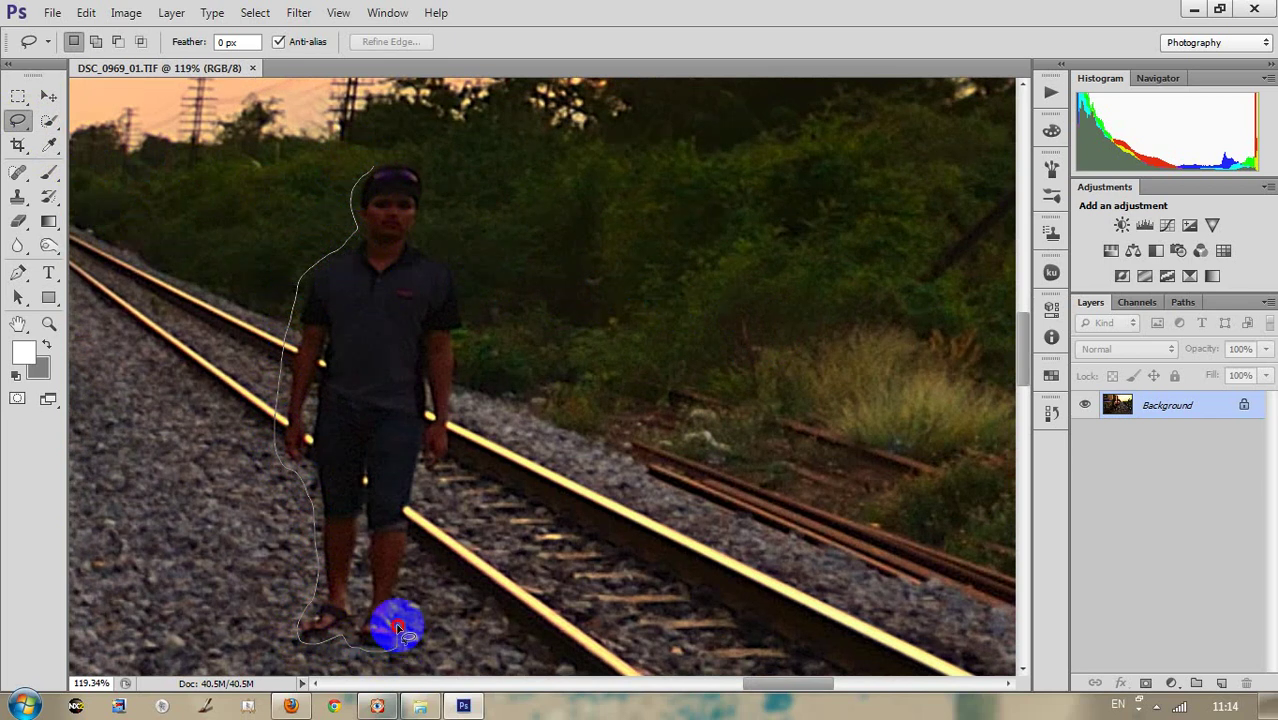
left_click_drag(397, 628, 404, 578)
mouse_move(415, 516)
left_mouse_down()
mouse_move(461, 350)
mouse_move(458, 263)
mouse_move(427, 241)
mouse_move(430, 217)
mouse_move(370, 152)
left_mouse_up()
Step: Content-Aware fill the man's selection, then deselect and fit the photo to screen
key("shift+F5")
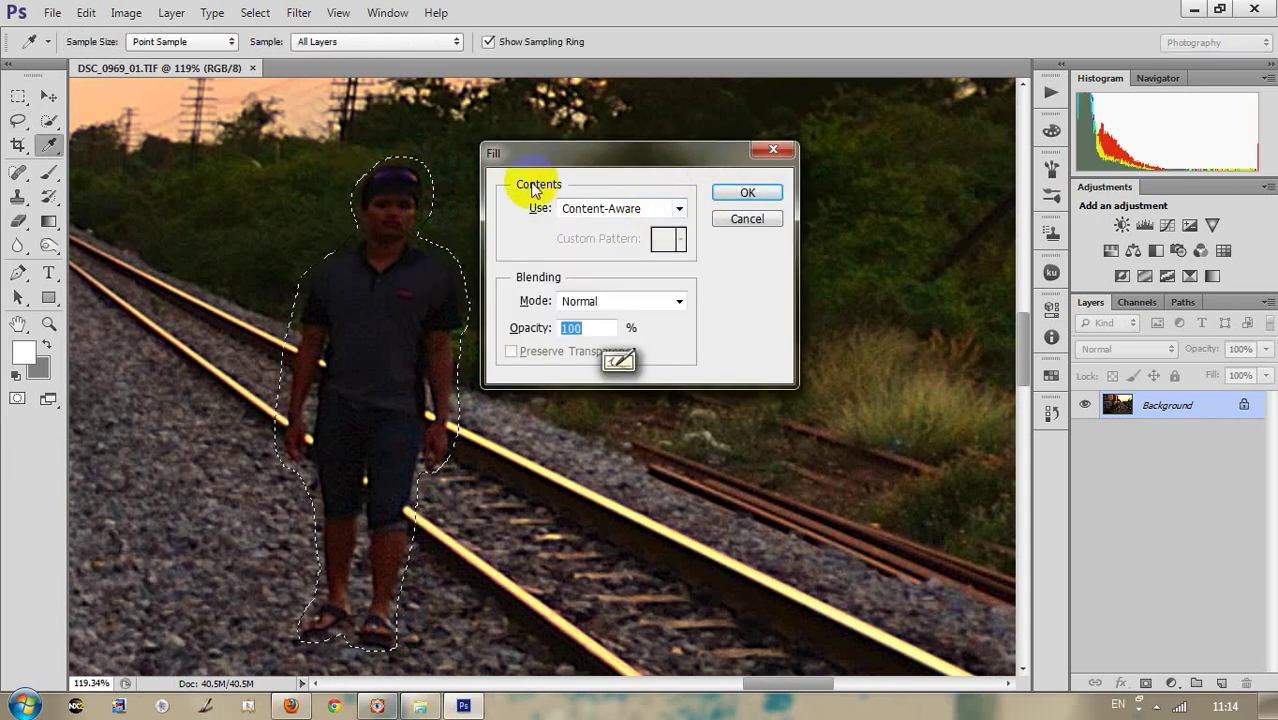
left_click(679, 210)
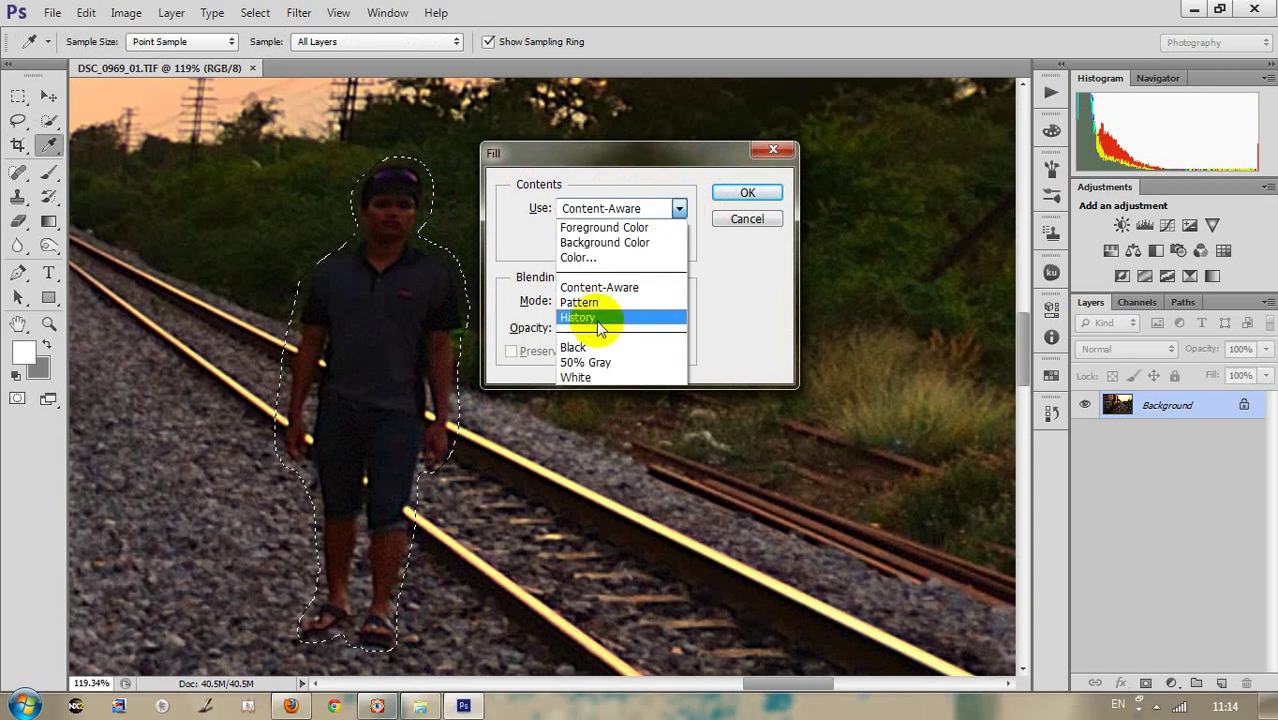
left_click(610, 288)
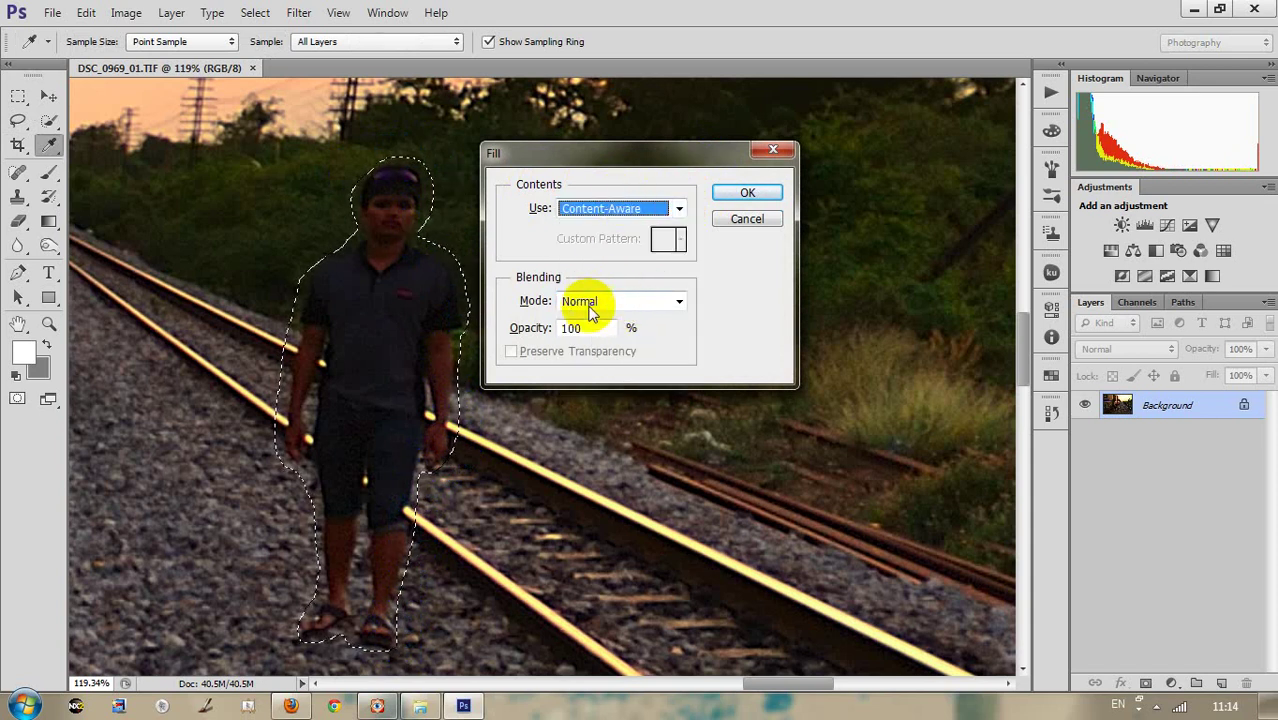
left_click(757, 192)
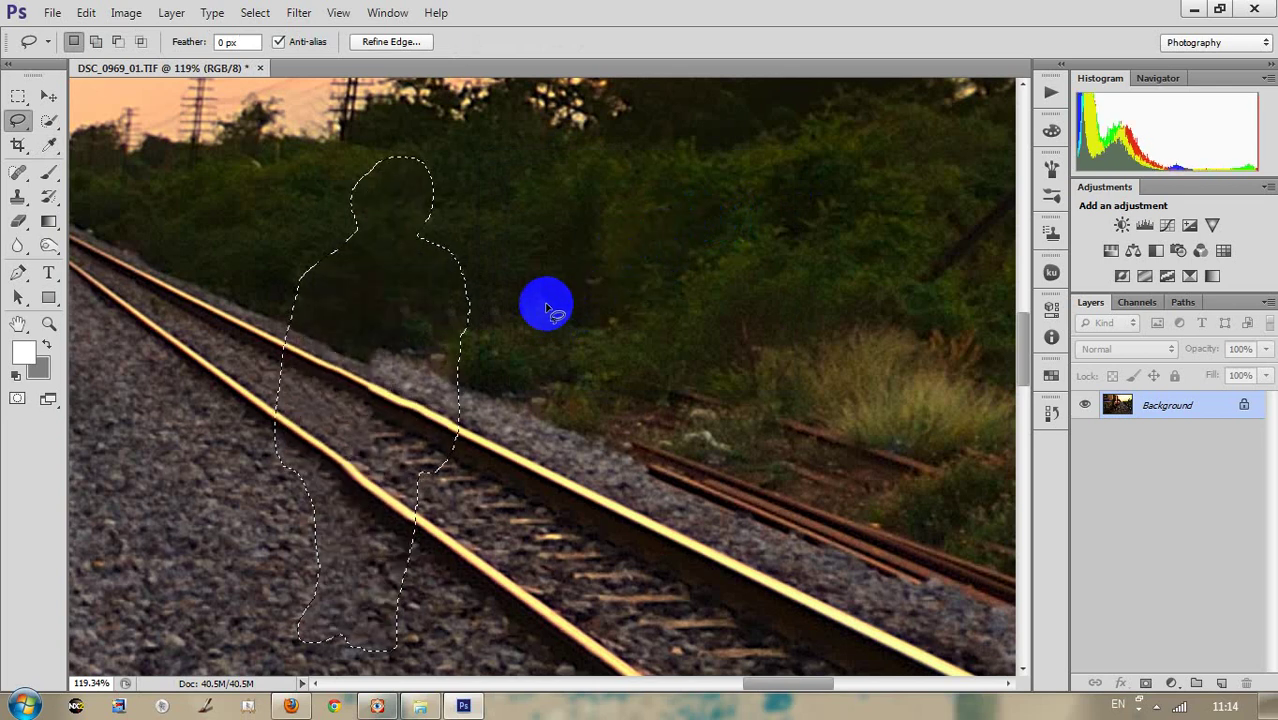
key("ctrl")
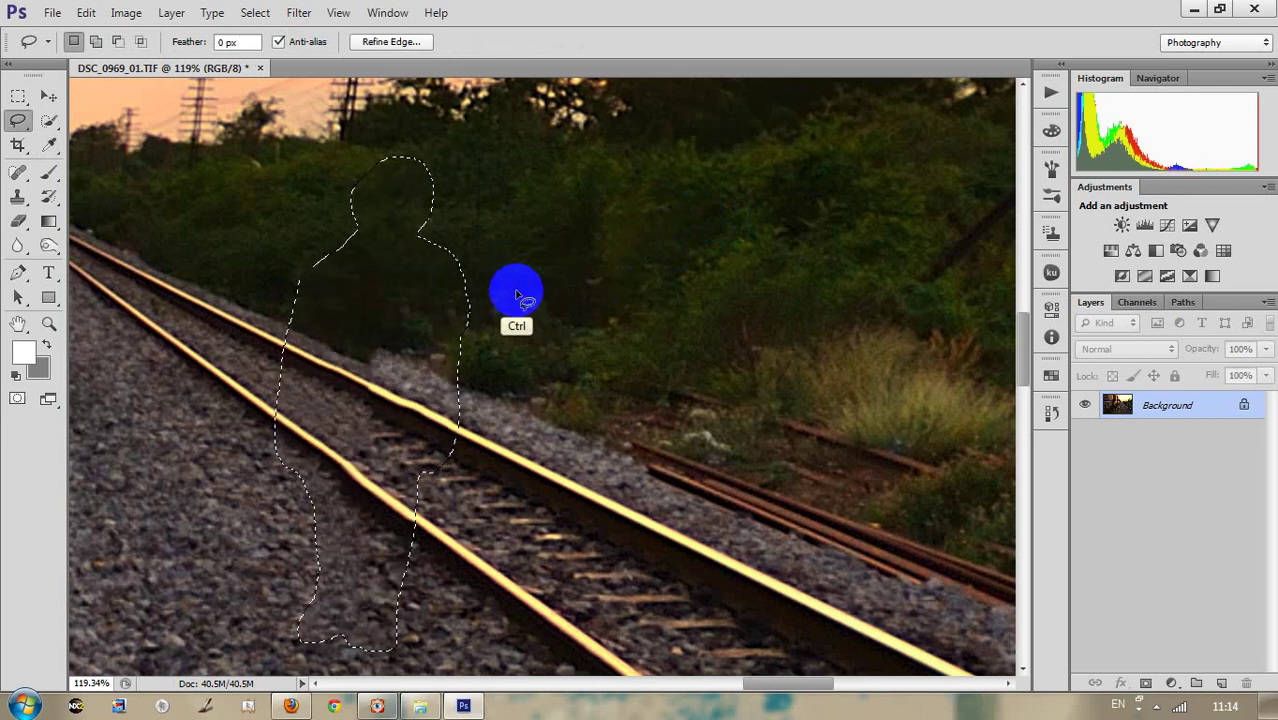
key("ctrl+d")
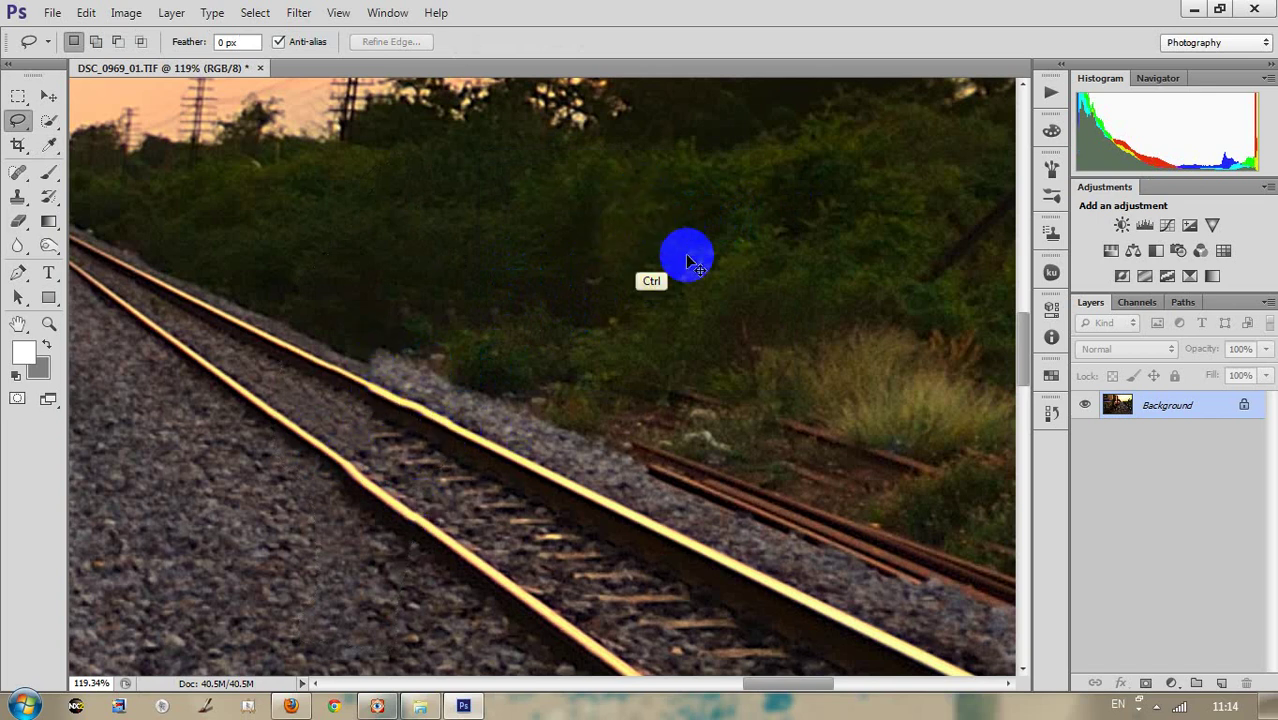
key("ctrl+0")
key("ctrl+minus")
left_click(610, 381)
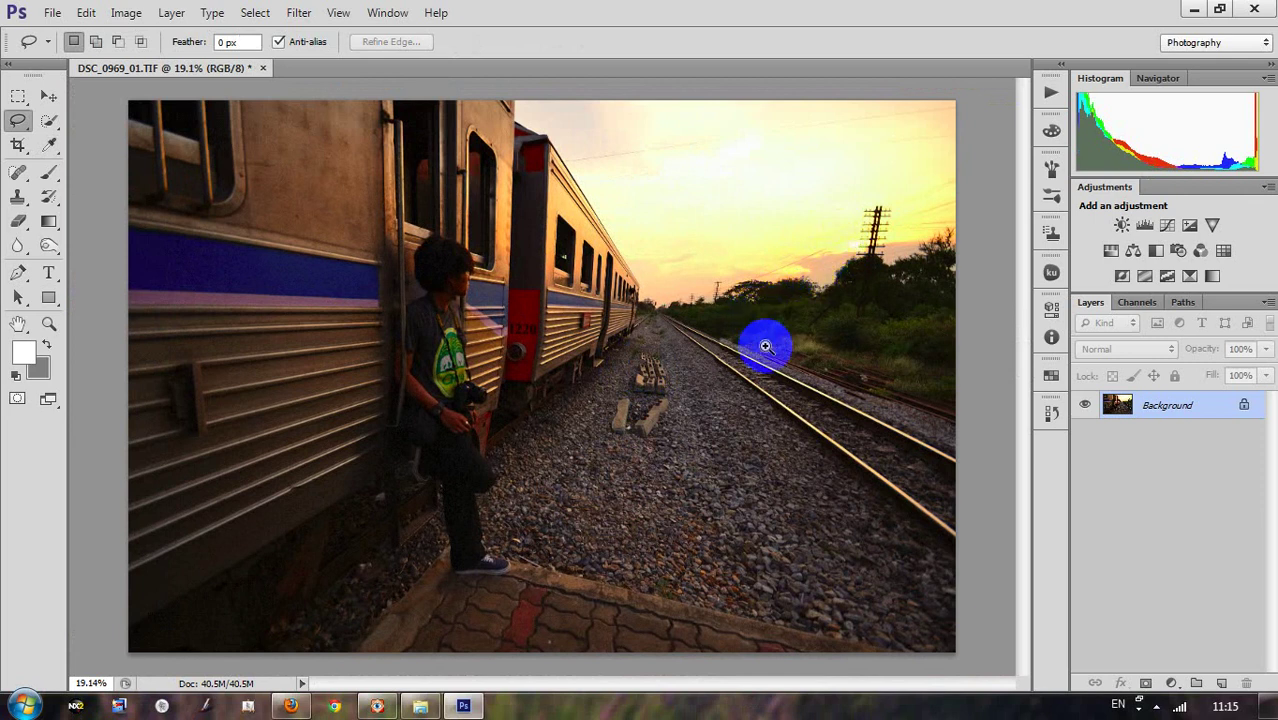
left_click_drag(797, 275, 742, 305)
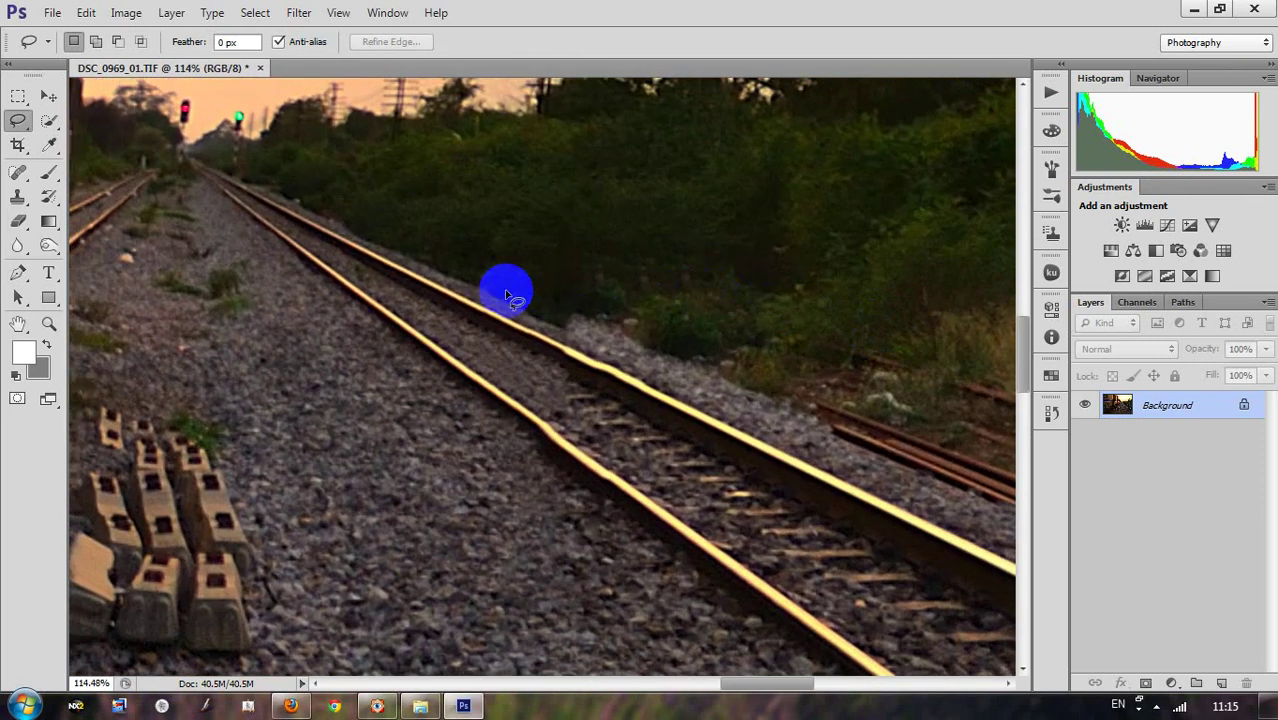
left_click(17, 200)
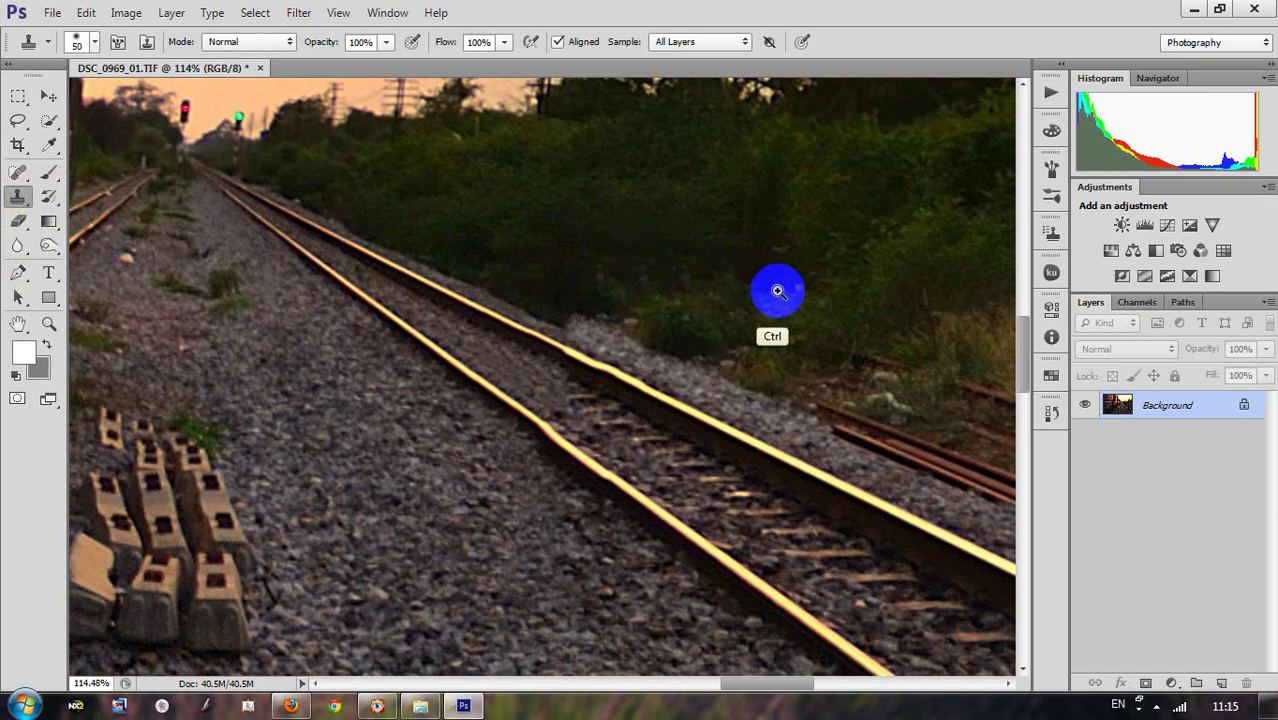
key("ctrl+0")
mouse_move(654, 343)
left_mouse_down()
mouse_move(704, 337)
mouse_move(633, 363)
left_mouse_up()
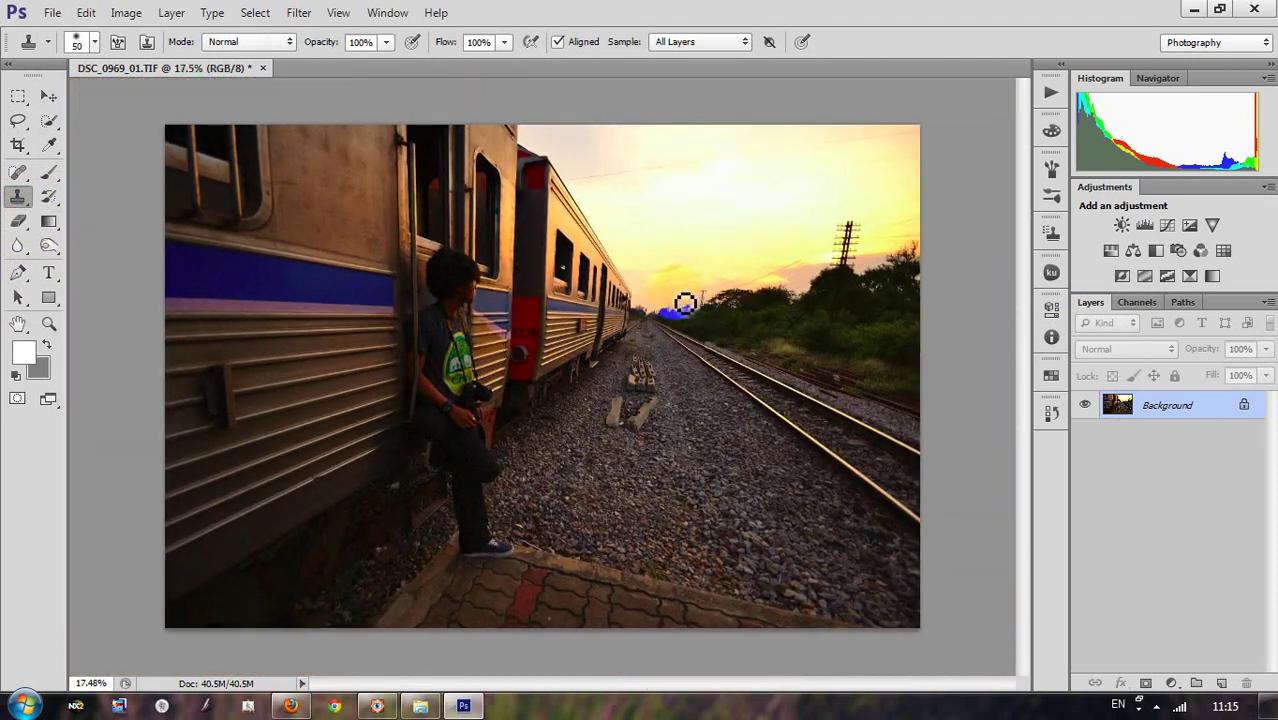
left_click(822, 277)
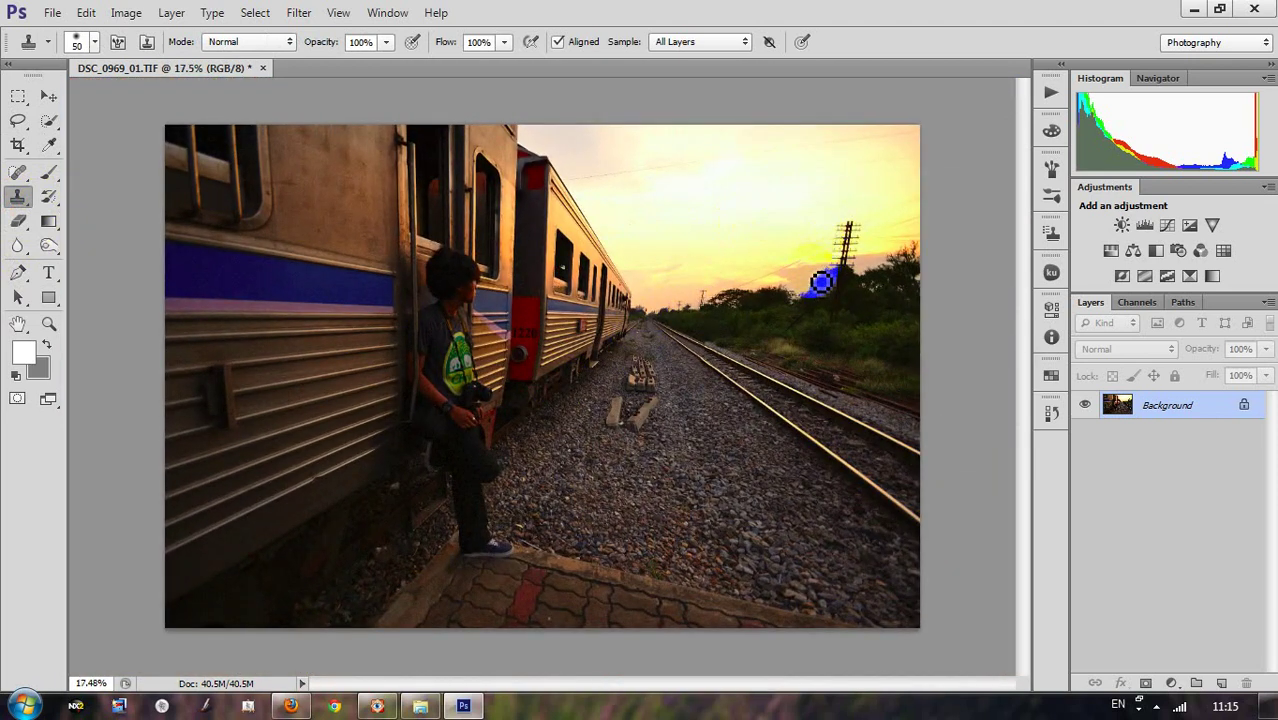
Step: Add a Curves adjustment layer and bow its RGB curve down to darken the sunset
left_click(1167, 226)
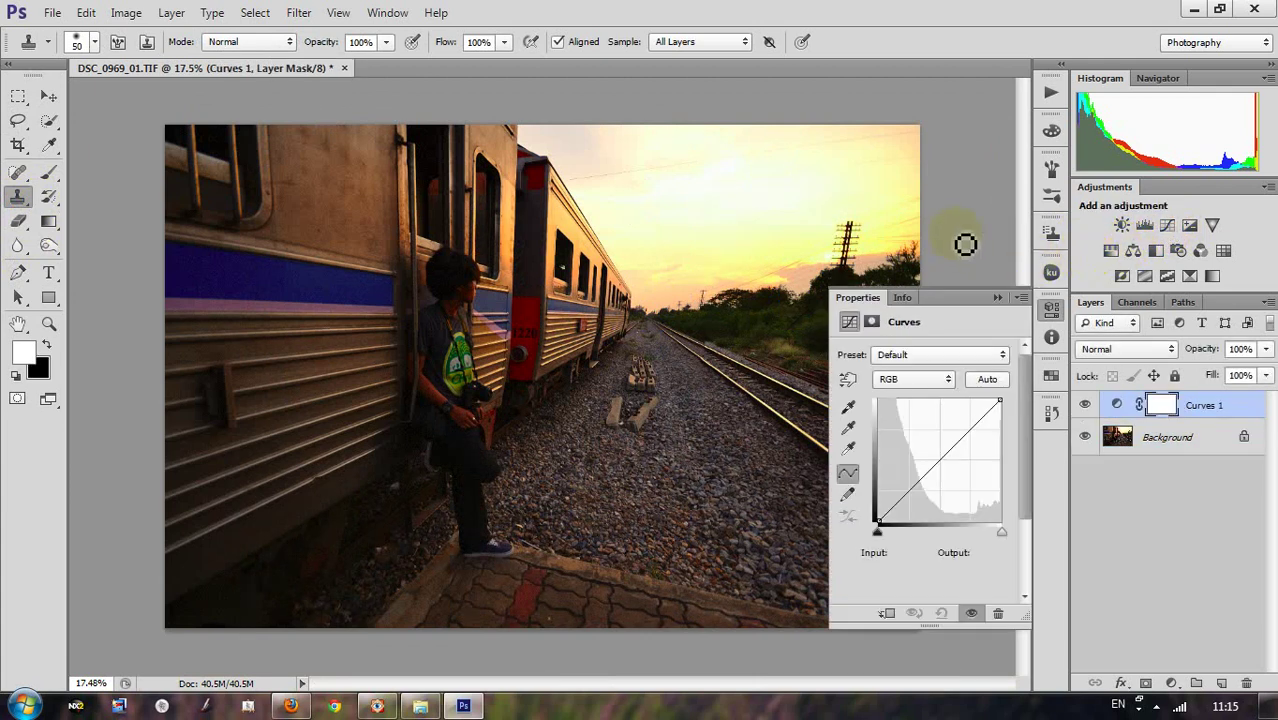
left_click(999, 401)
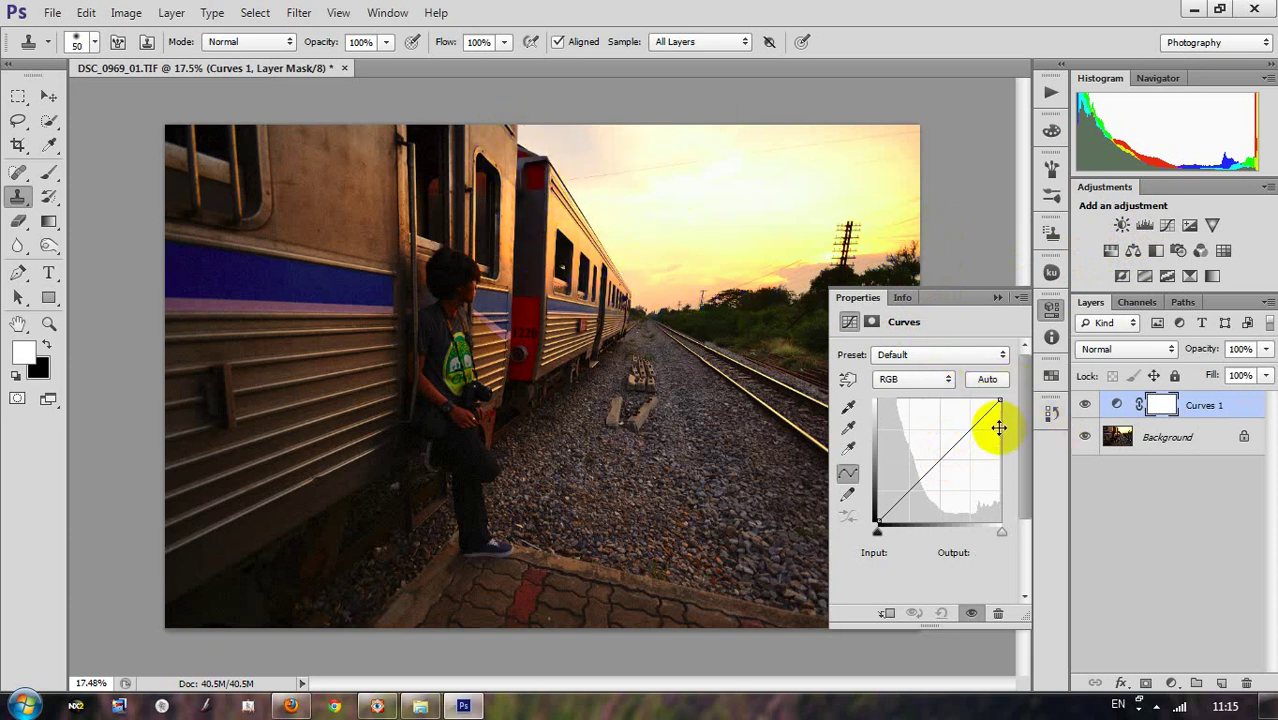
left_click_drag(988, 412, 993, 417)
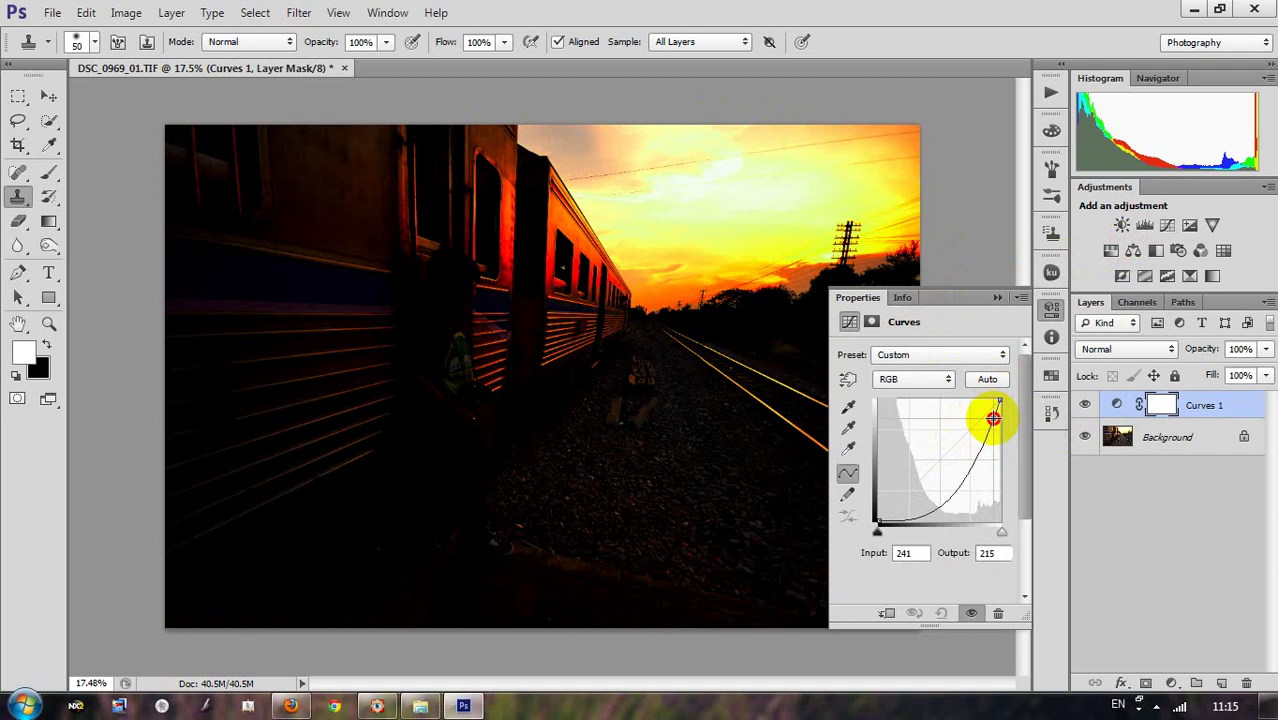
left_click_drag(993, 417, 993, 421)
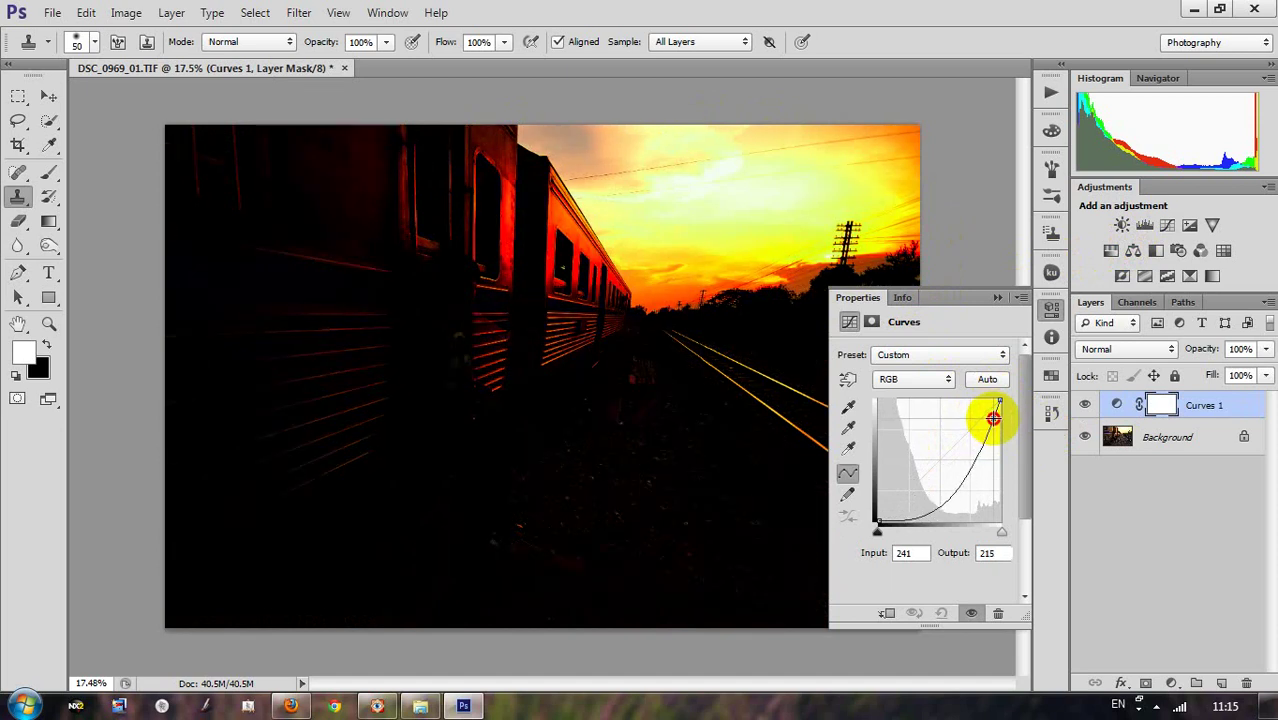
mouse_move(642, 334)
left_mouse_down()
mouse_move(551, 194)
mouse_move(570, 330)
left_mouse_up()
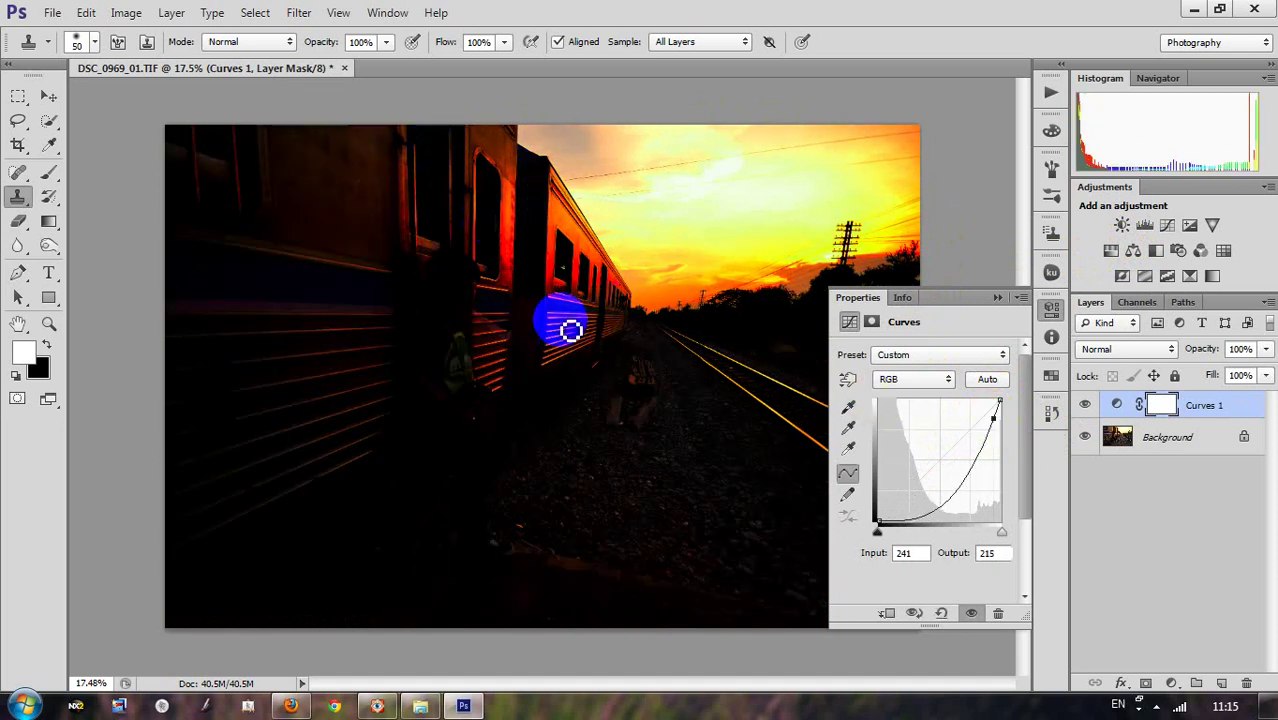
mouse_move(223, 193)
left_mouse_down()
mouse_move(505, 248)
mouse_move(596, 294)
mouse_move(542, 143)
mouse_move(673, 223)
left_mouse_up()
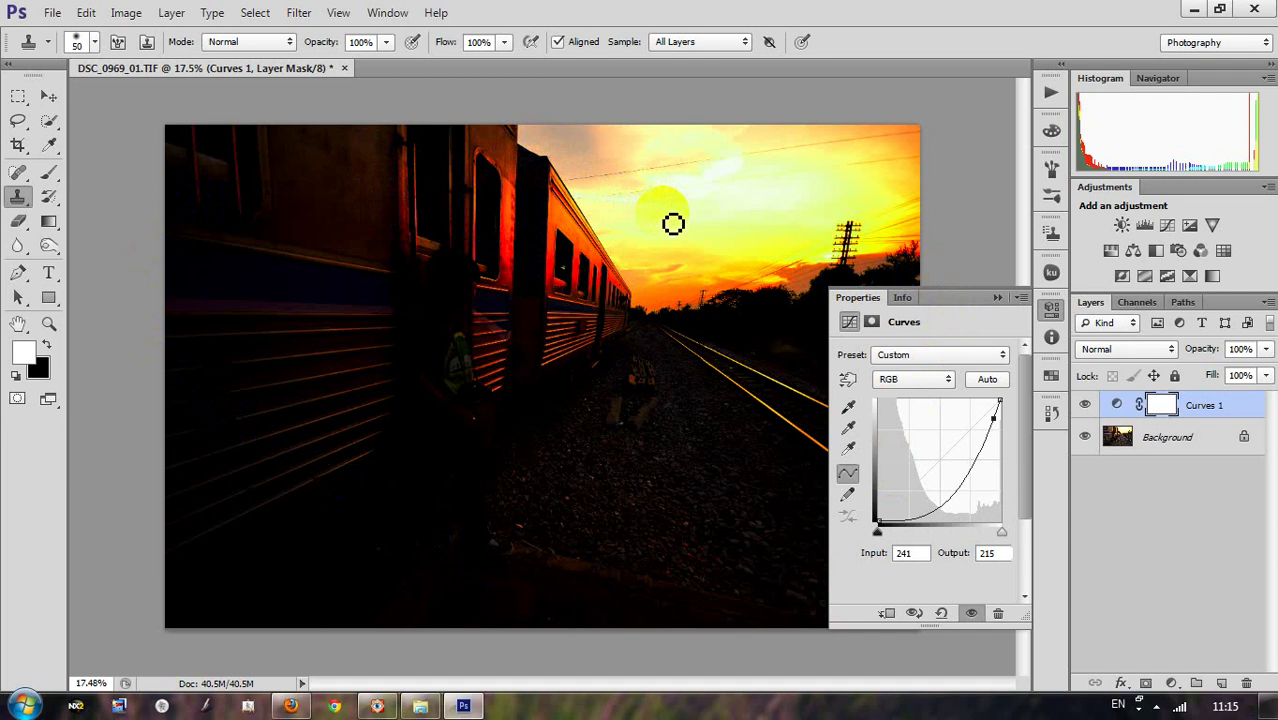
left_click(993, 300)
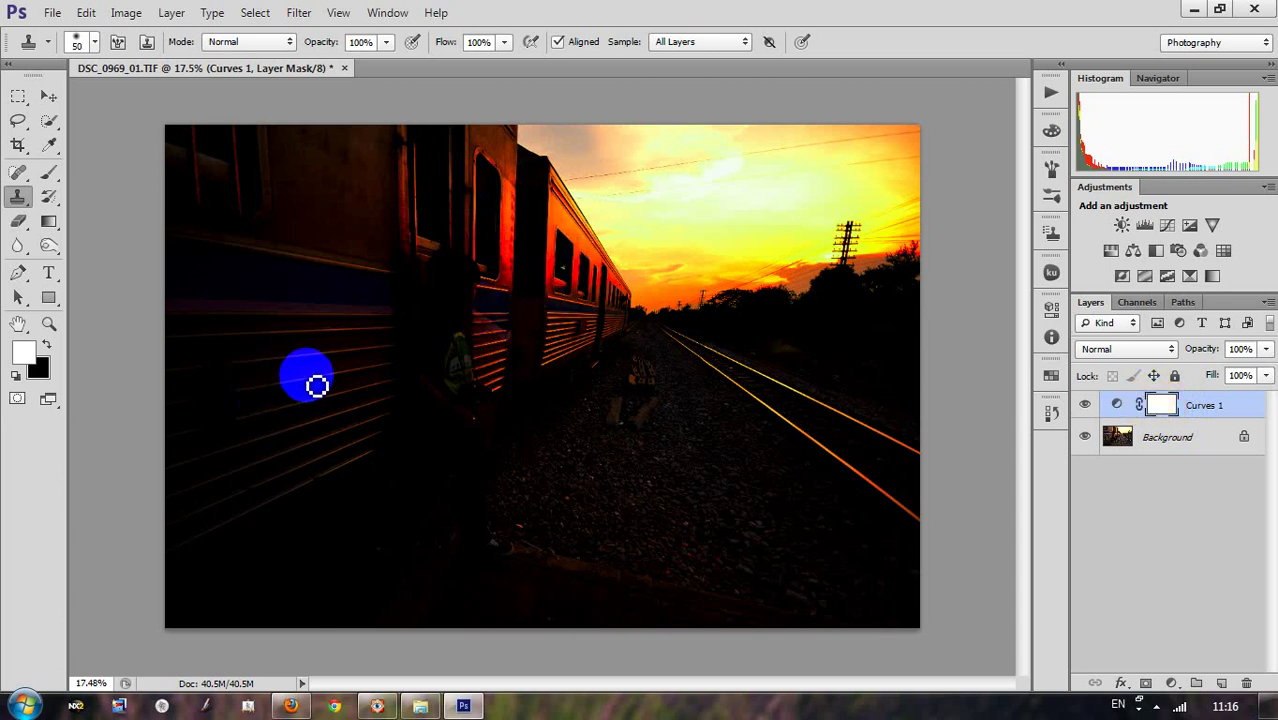
Step: Fill the Curves 1 mask with black foreground at 100% to hide the darkening
left_click(46, 344)
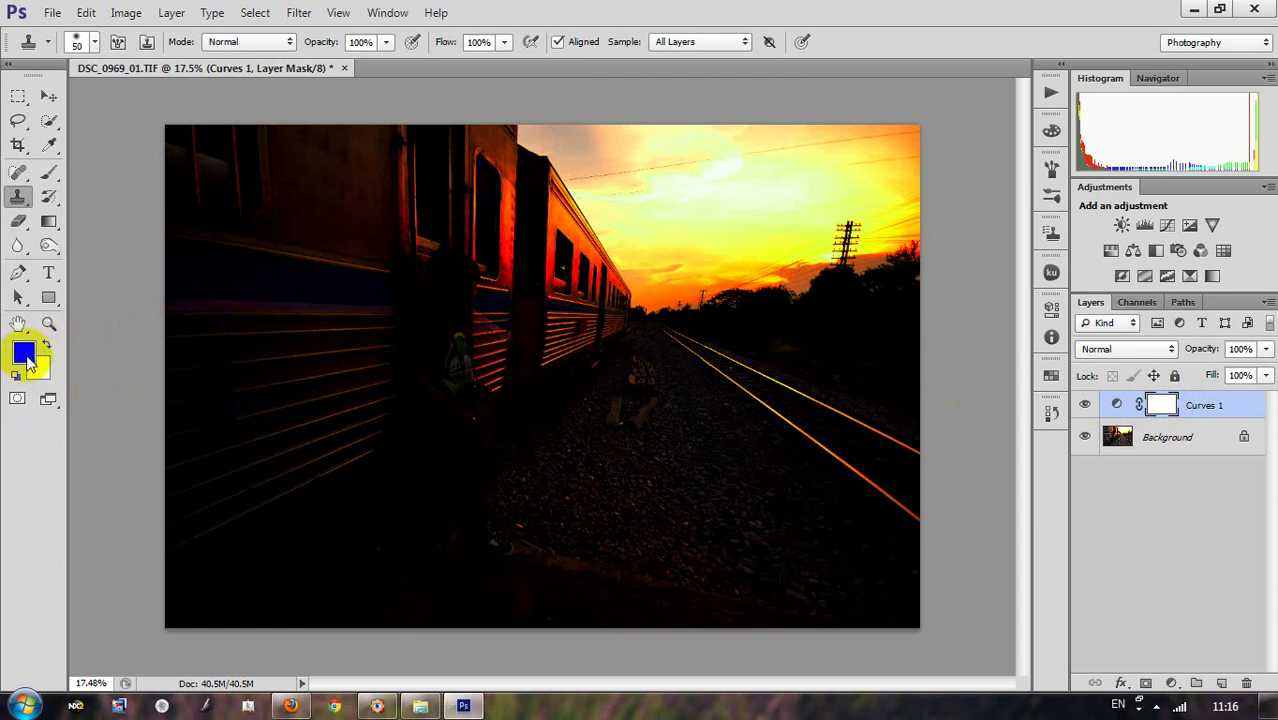
left_click(86, 12)
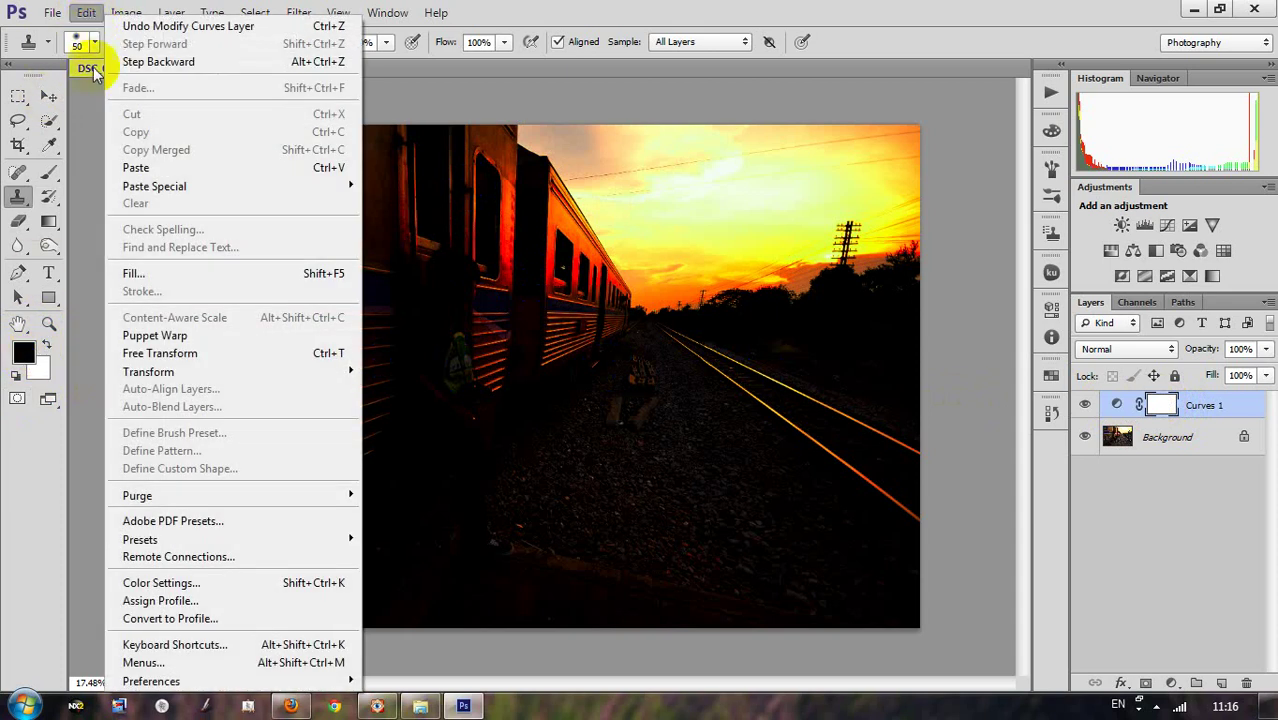
left_click(186, 275)
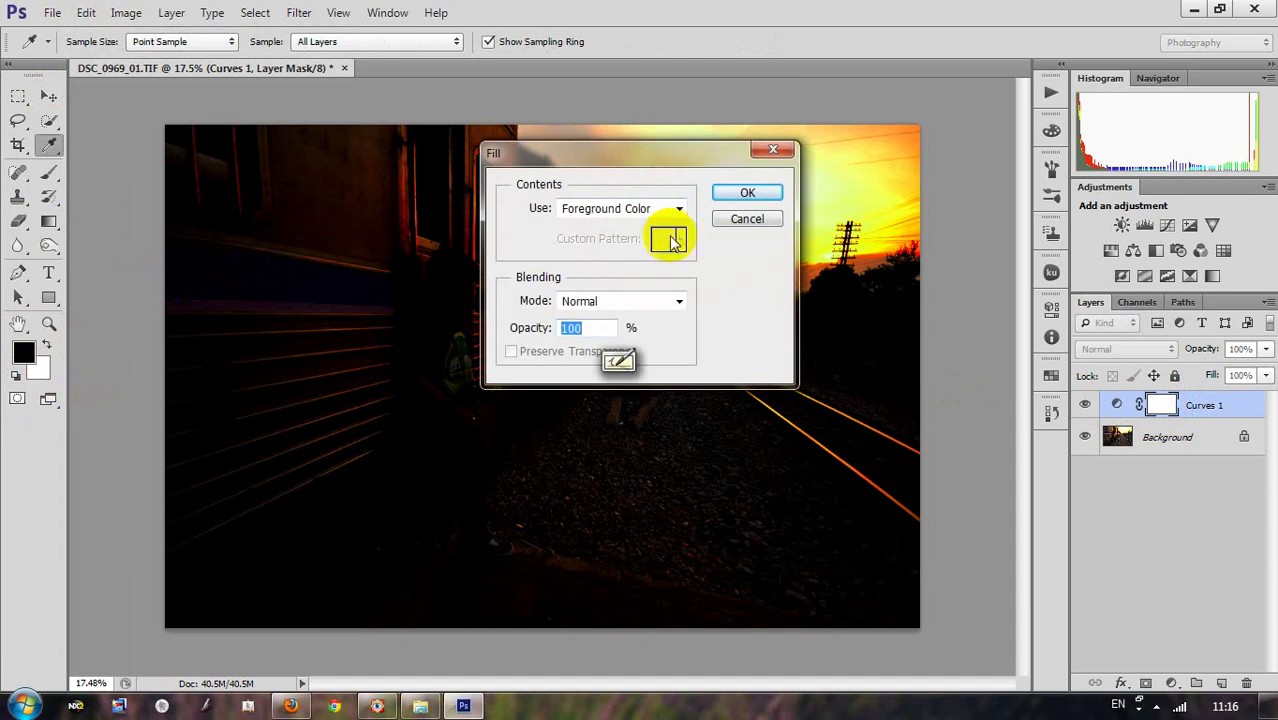
left_click(752, 196)
Step: Select the Brush tool at 26% opacity with white and target the Curves 1 mask
key("s")
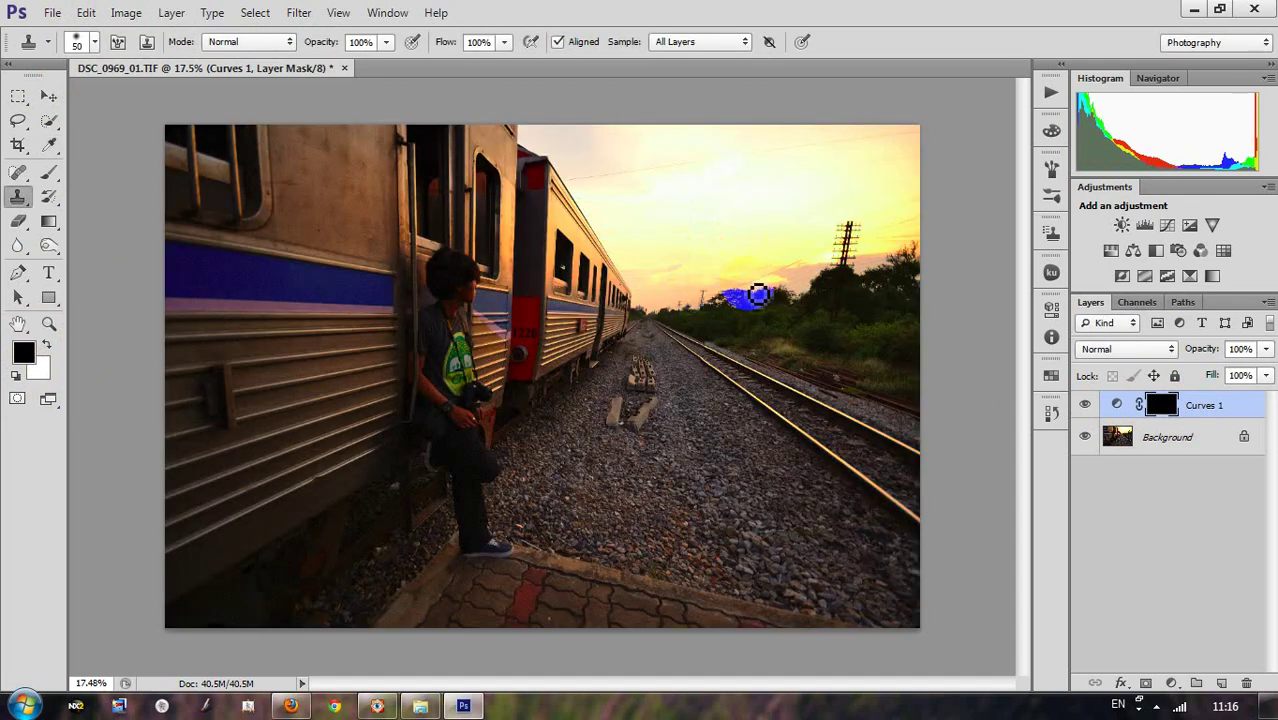
left_click(1180, 406)
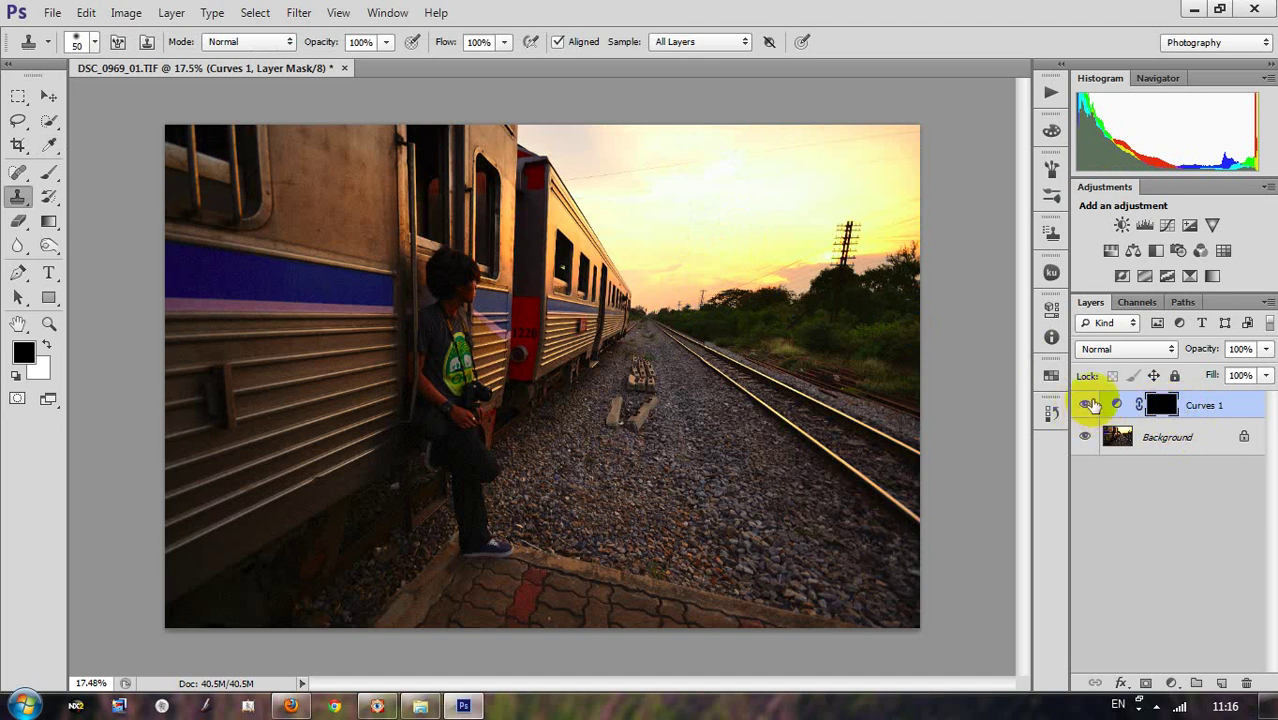
left_click(1087, 405)
left_click(1087, 405)
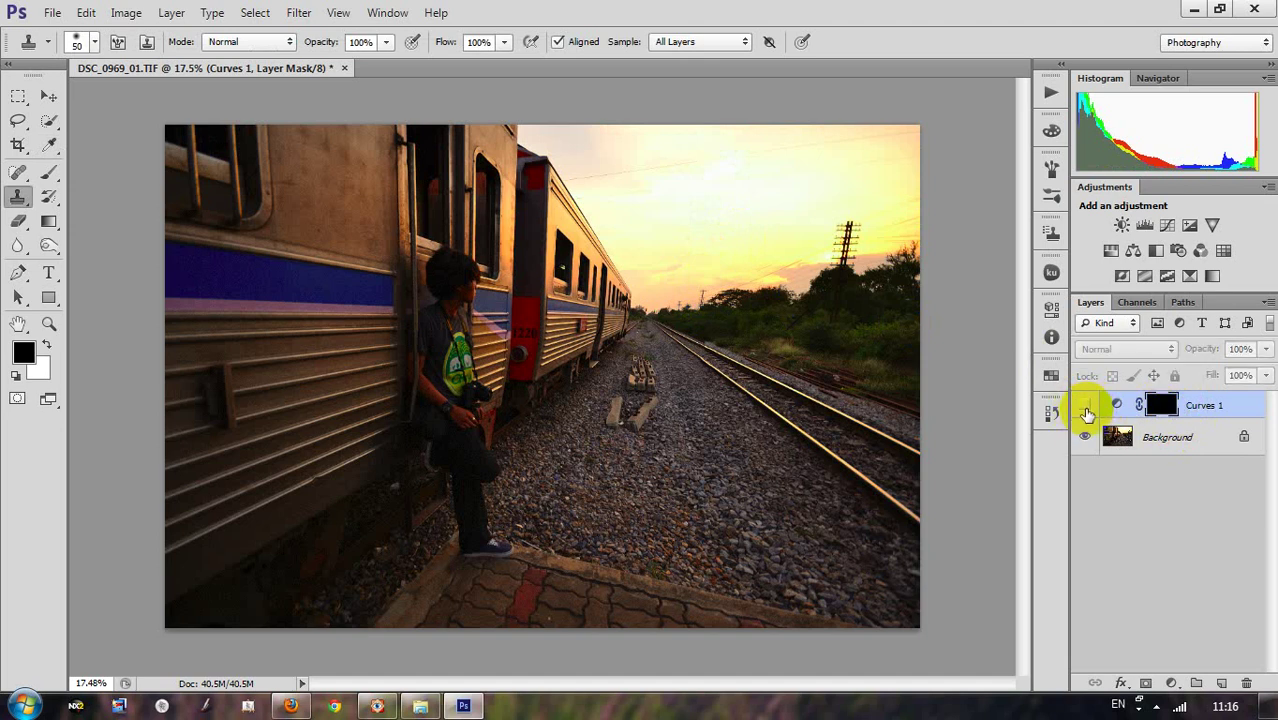
left_click(49, 172)
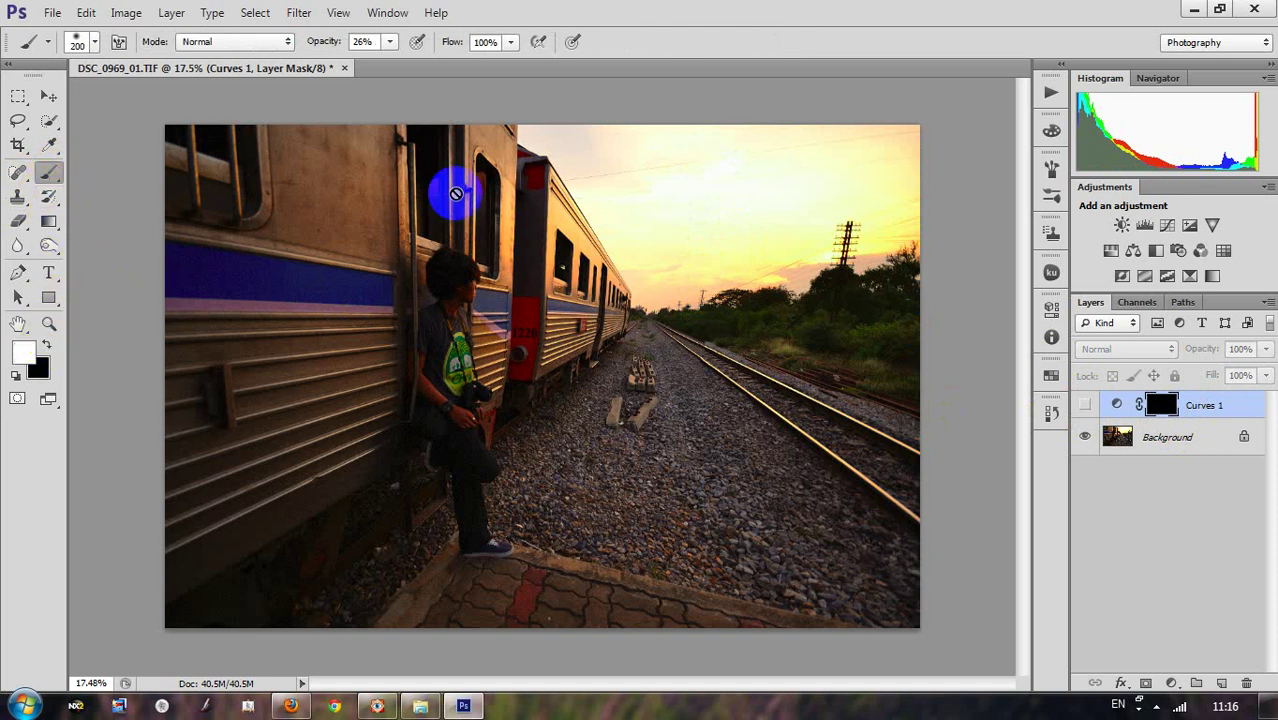
left_click(1179, 413)
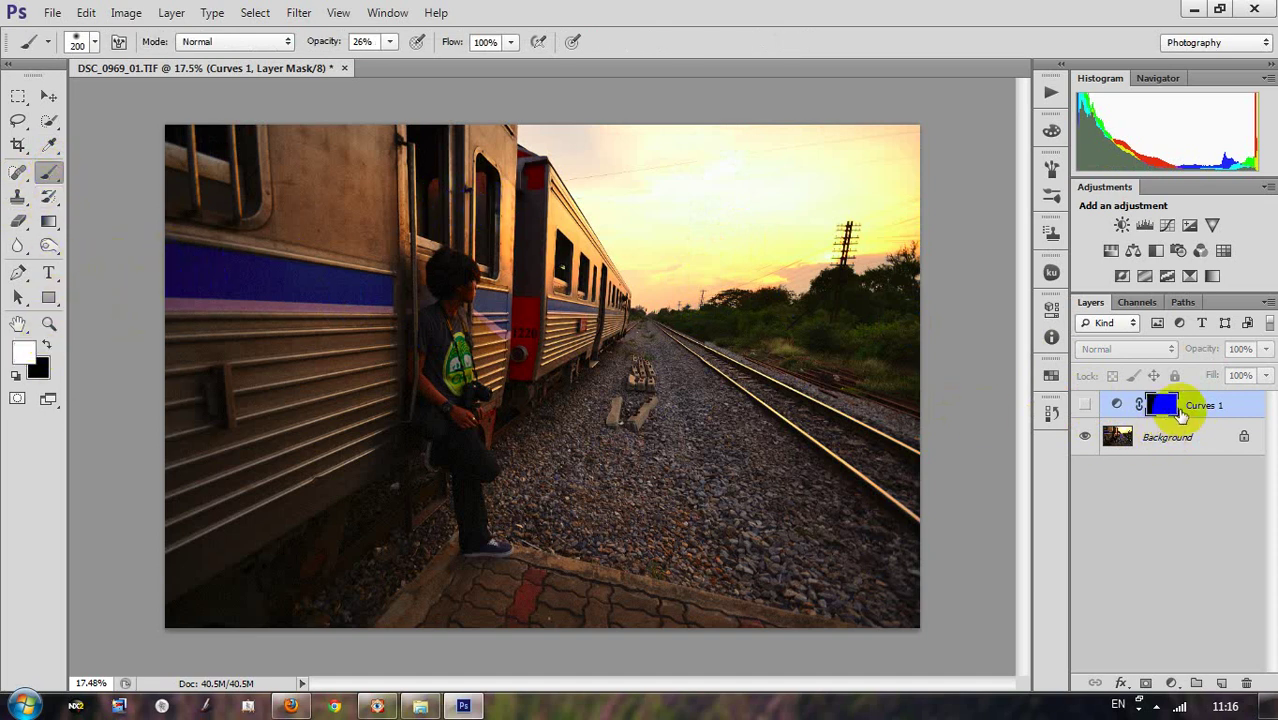
left_click(1140, 405)
left_click(1085, 405)
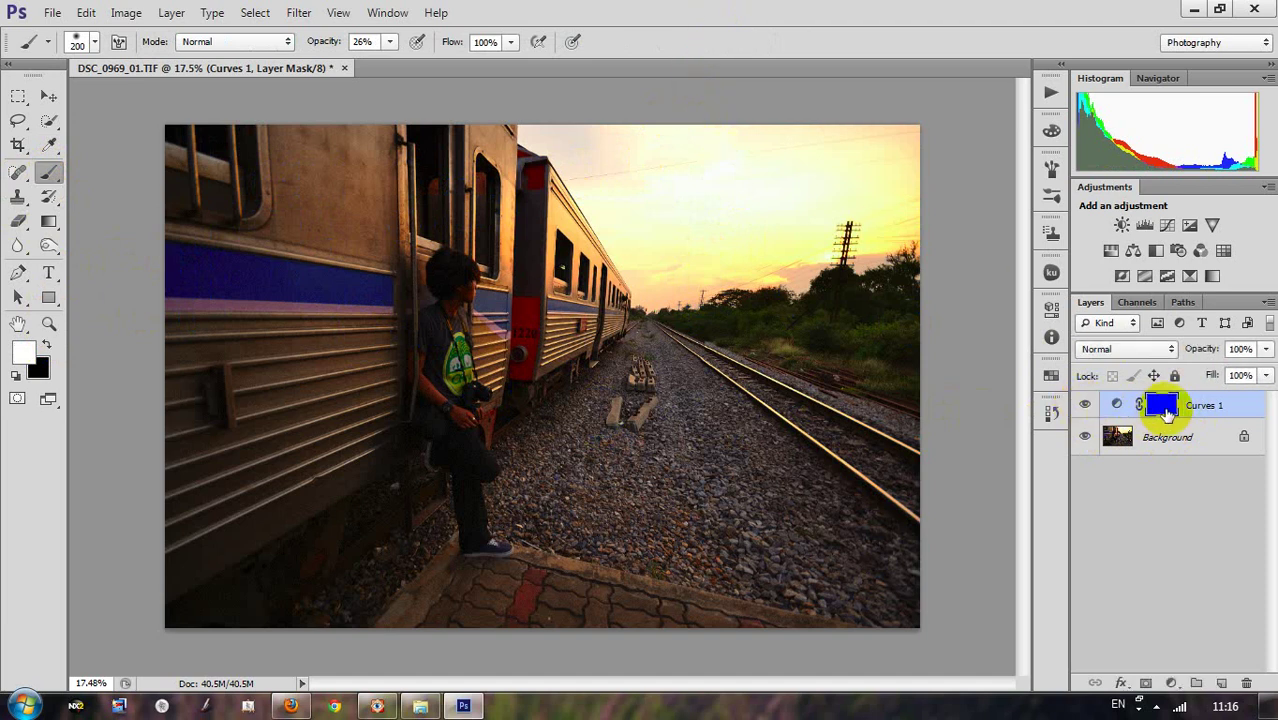
left_click(1175, 408)
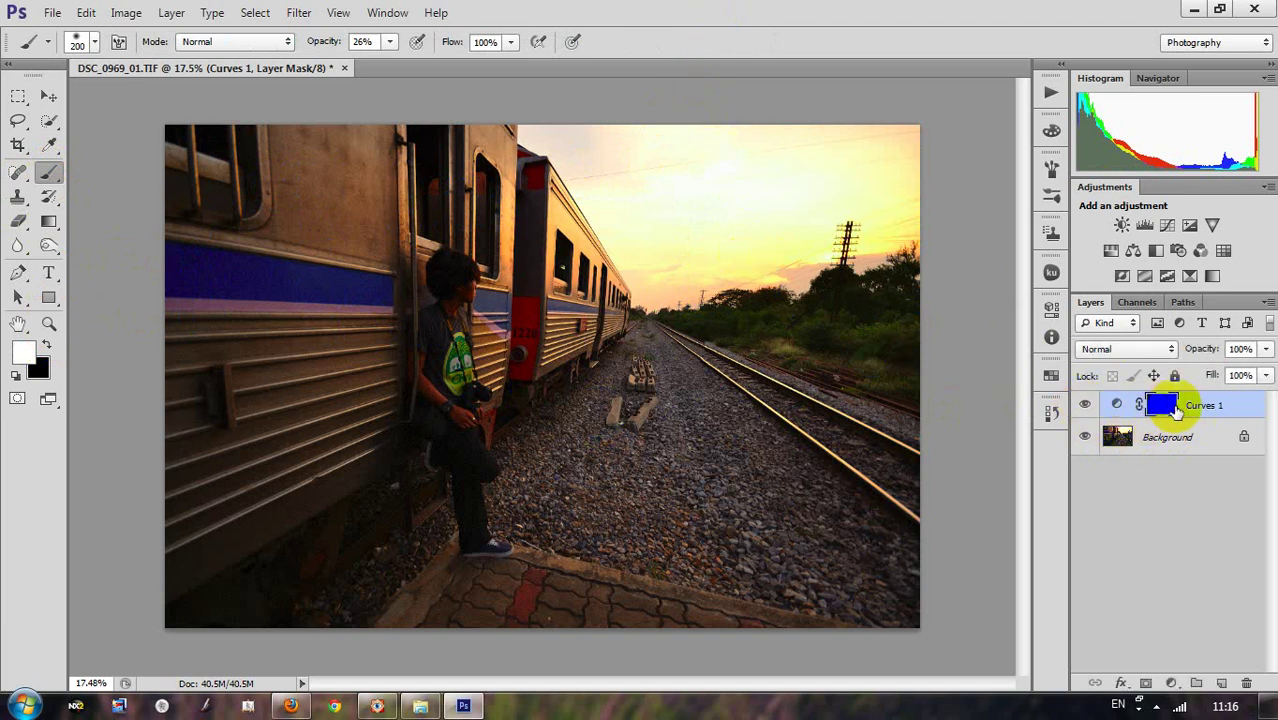
Step: Paint the darkening back into the sky with an enlarged brush
left_click(876, 342)
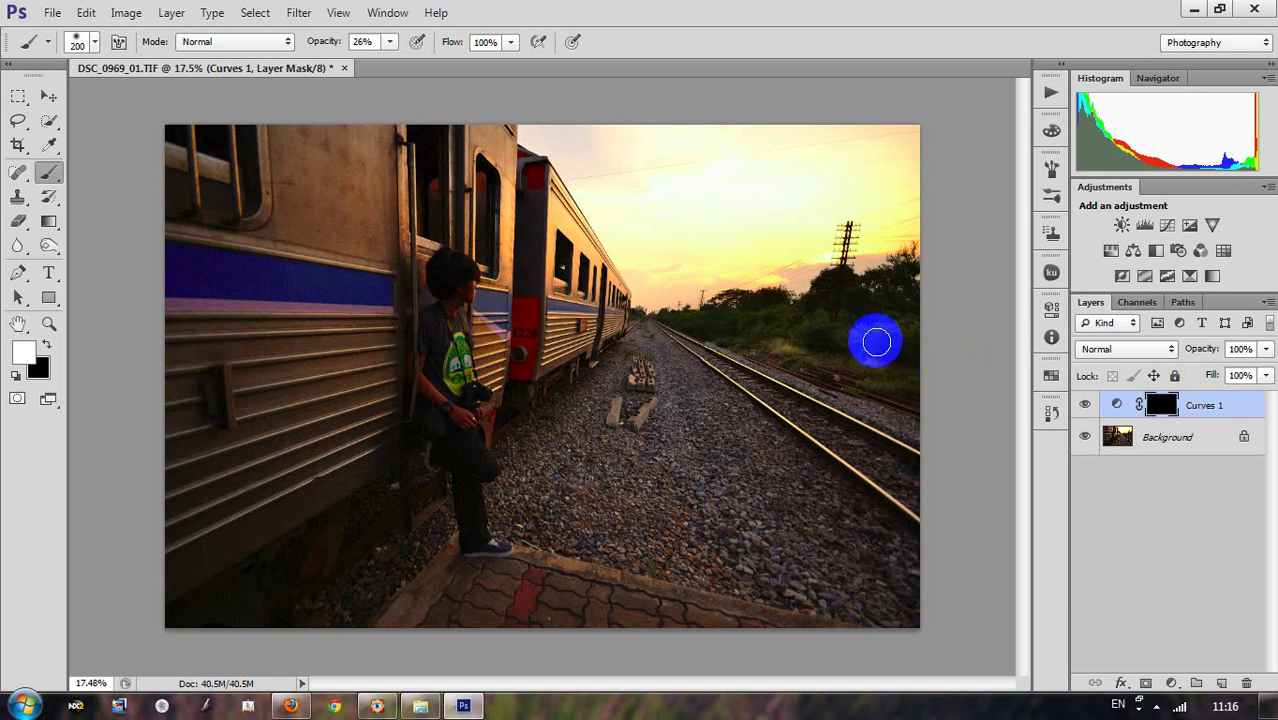
left_click_drag(880, 320, 841, 277)
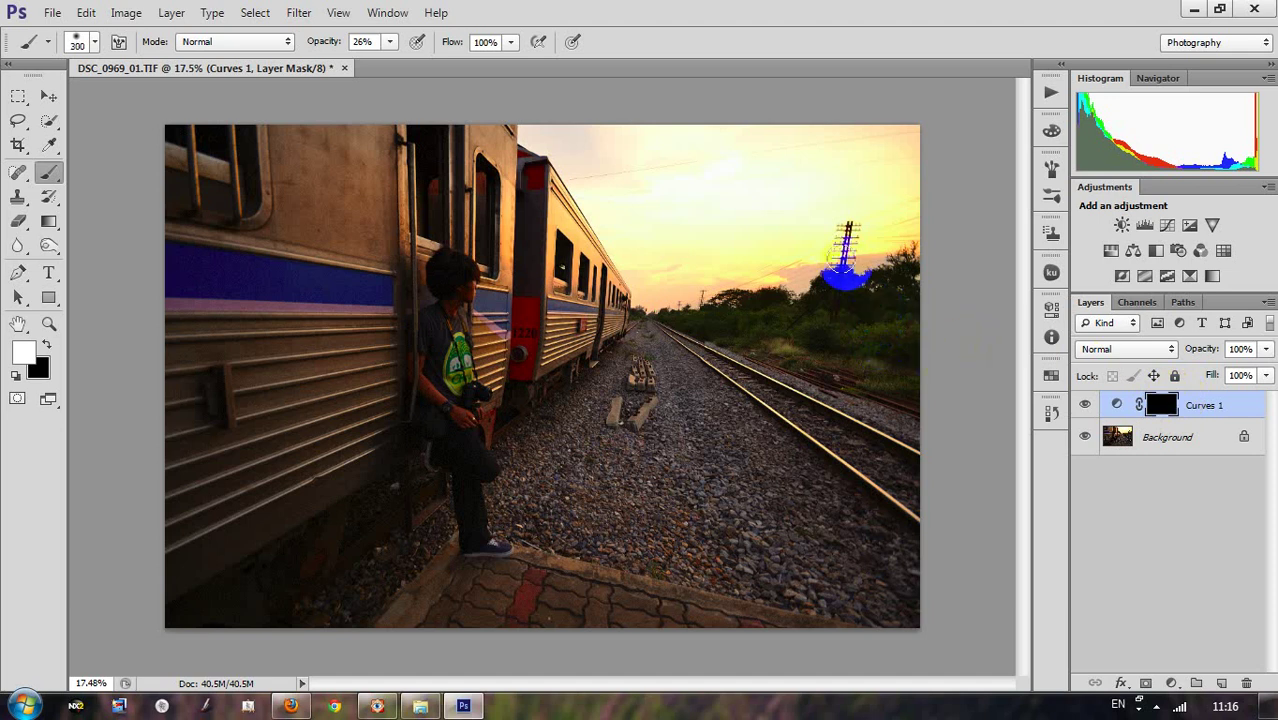
key("bracketright")
key("bracketright")
key("bracketright")
left_click_drag(796, 196, 602, 157)
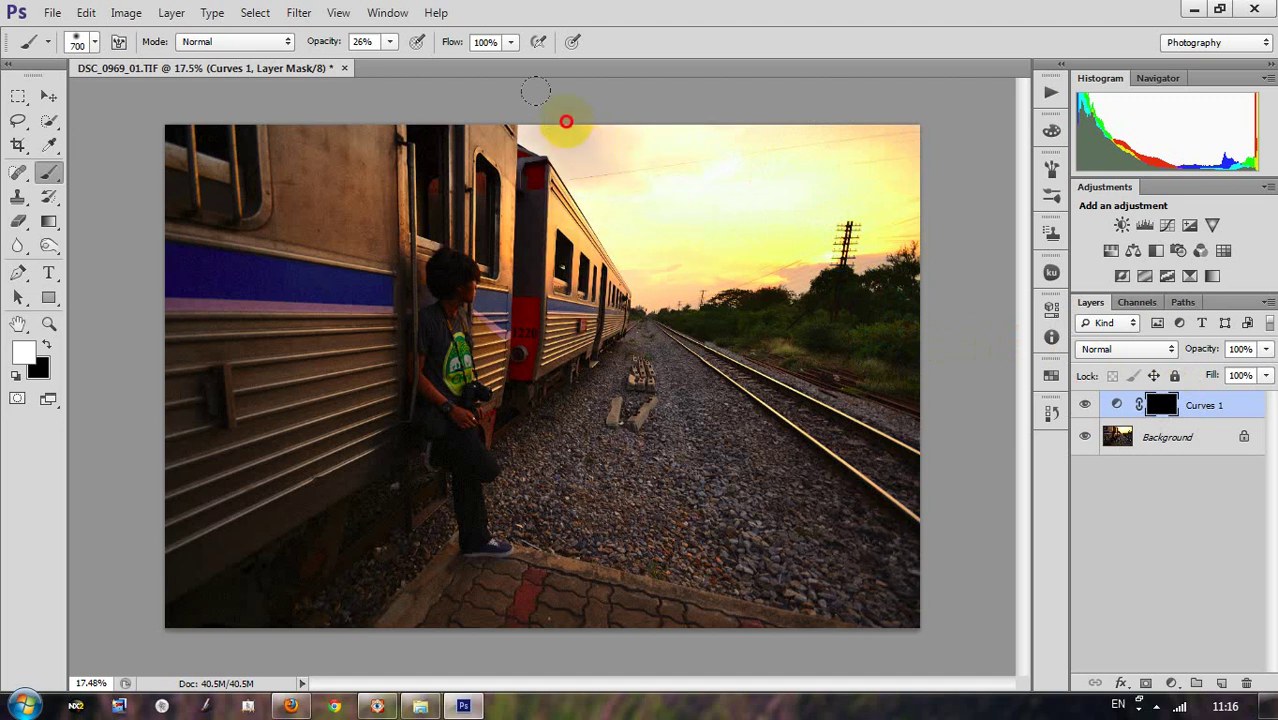
mouse_move(568, 120)
left_mouse_down()
mouse_move(633, 205)
mouse_move(776, 237)
mouse_move(879, 179)
left_mouse_up()
mouse_move(802, 128)
left_mouse_down()
mouse_move(530, 112)
mouse_move(652, 228)
mouse_move(693, 183)
mouse_move(830, 183)
mouse_move(790, 134)
mouse_move(650, 104)
left_mouse_up()
left_click_drag(548, 105, 641, 194)
mouse_move(619, 127)
left_mouse_down()
mouse_move(707, 151)
mouse_move(525, 110)
left_mouse_up()
mouse_move(802, 193)
left_mouse_down()
mouse_move(805, 137)
mouse_move(733, 143)
mouse_move(772, 115)
left_mouse_up()
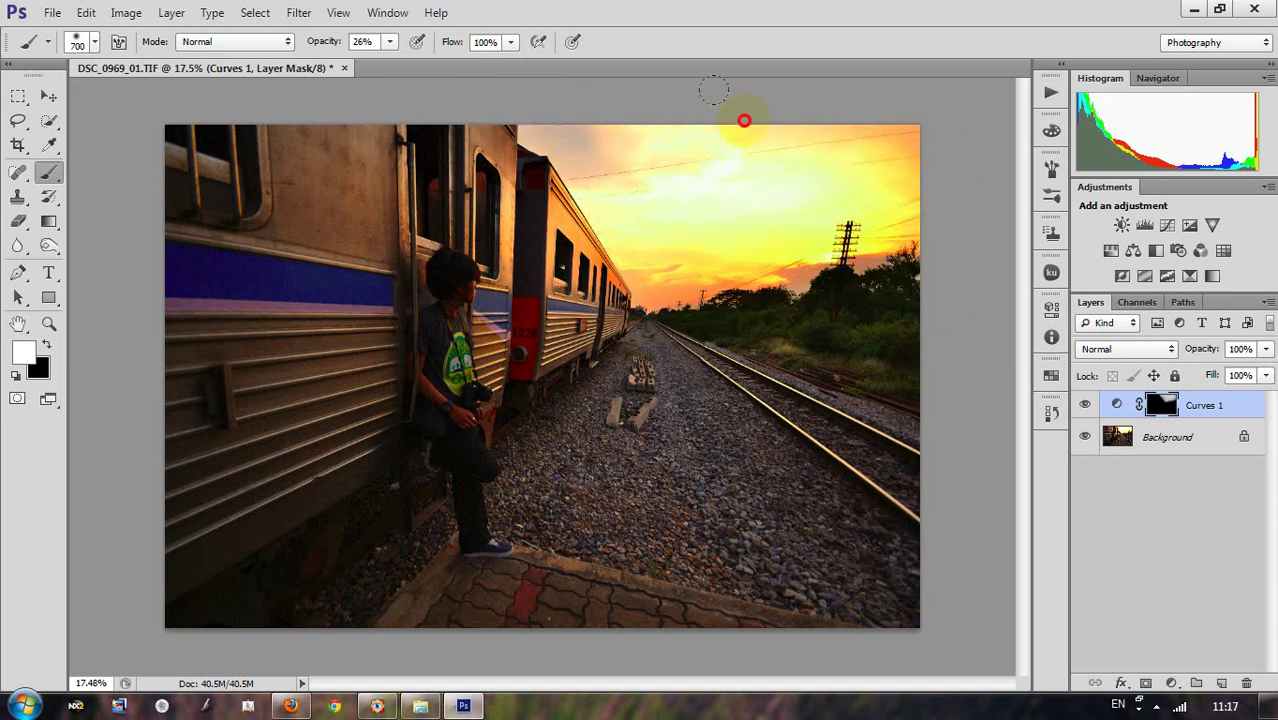
mouse_move(614, 208)
left_mouse_down()
mouse_move(875, 177)
mouse_move(727, 202)
mouse_move(539, 88)
left_mouse_up()
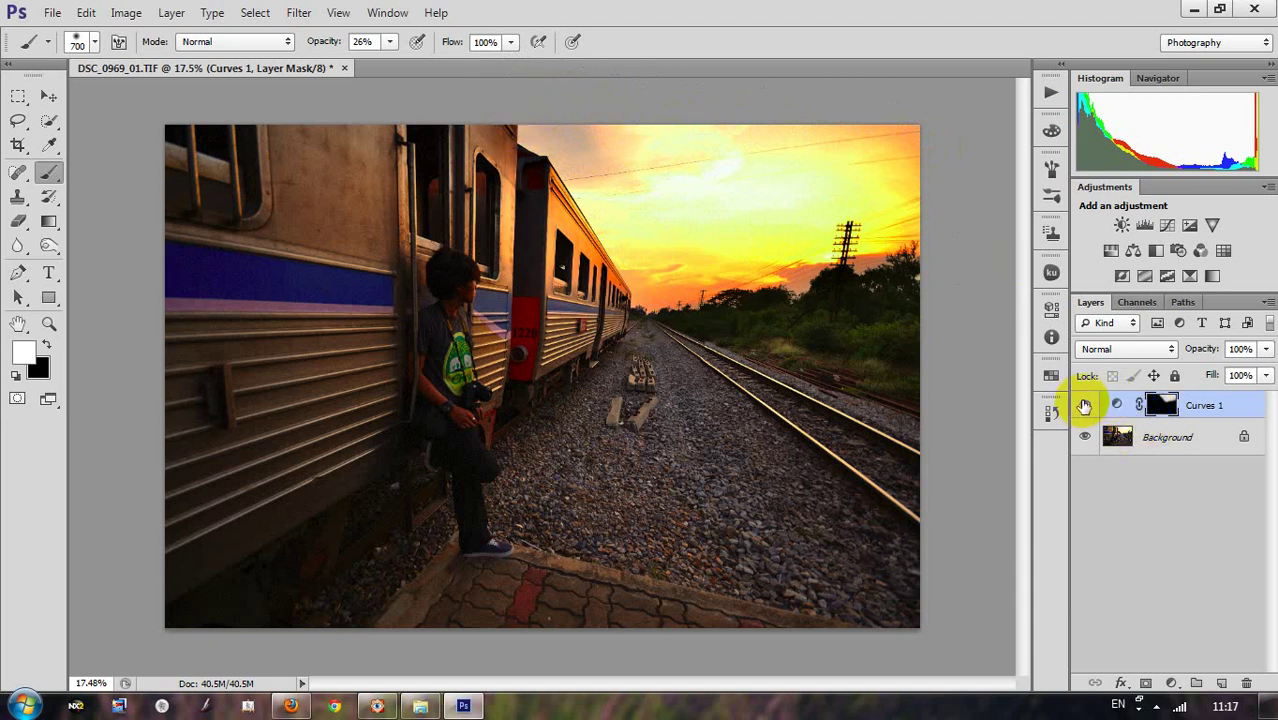
Step: Shrink the brush and paint the Curves 1 darkening over the trees near the pylon
left_click(1086, 410)
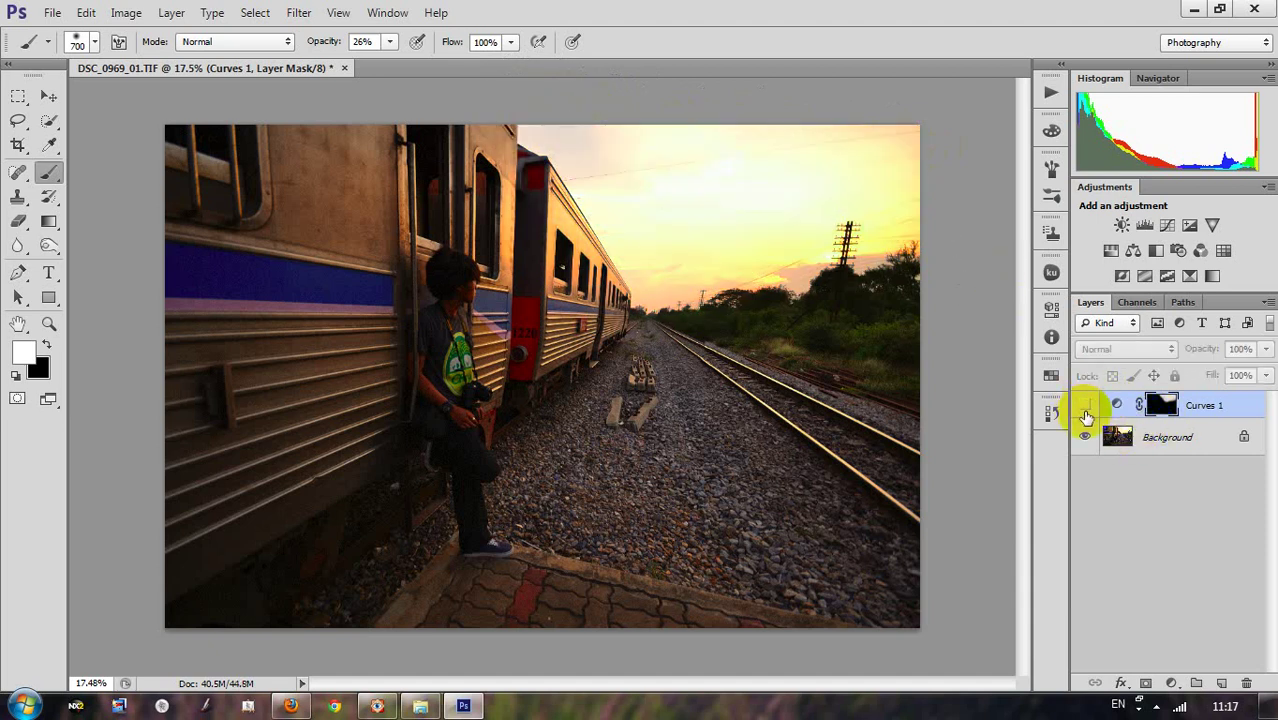
left_click(1086, 408)
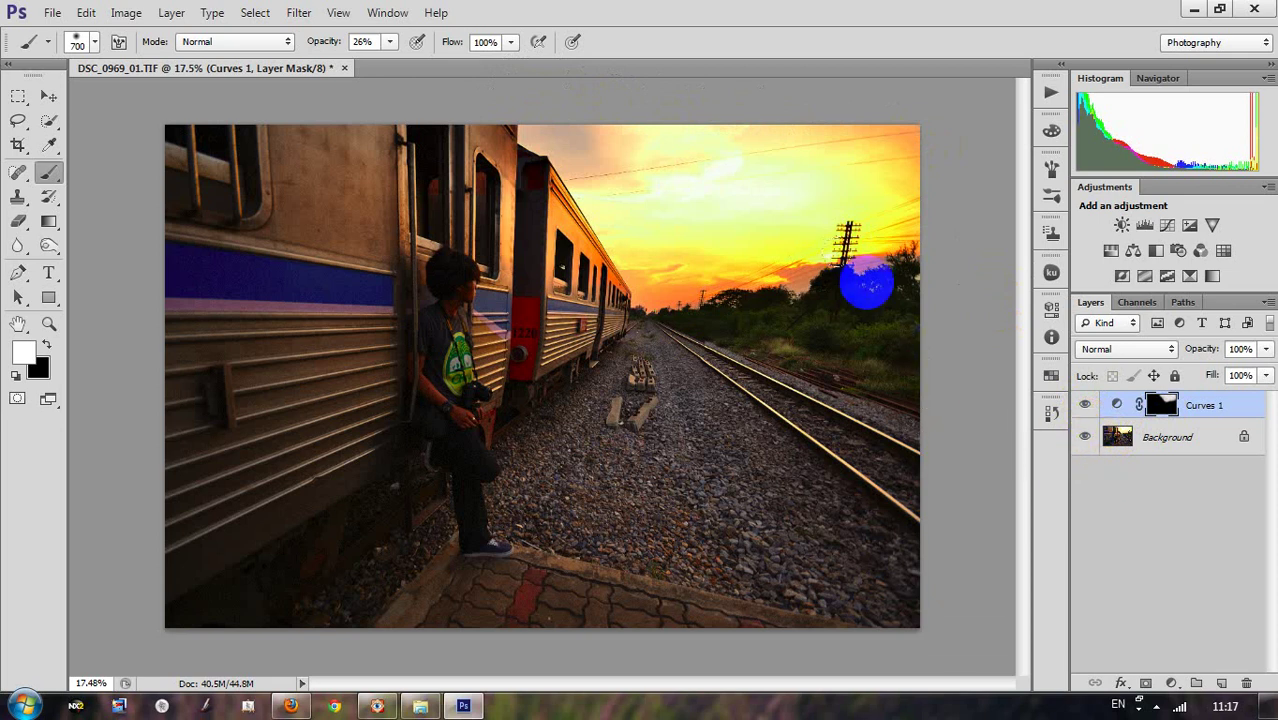
key("bracketleft")
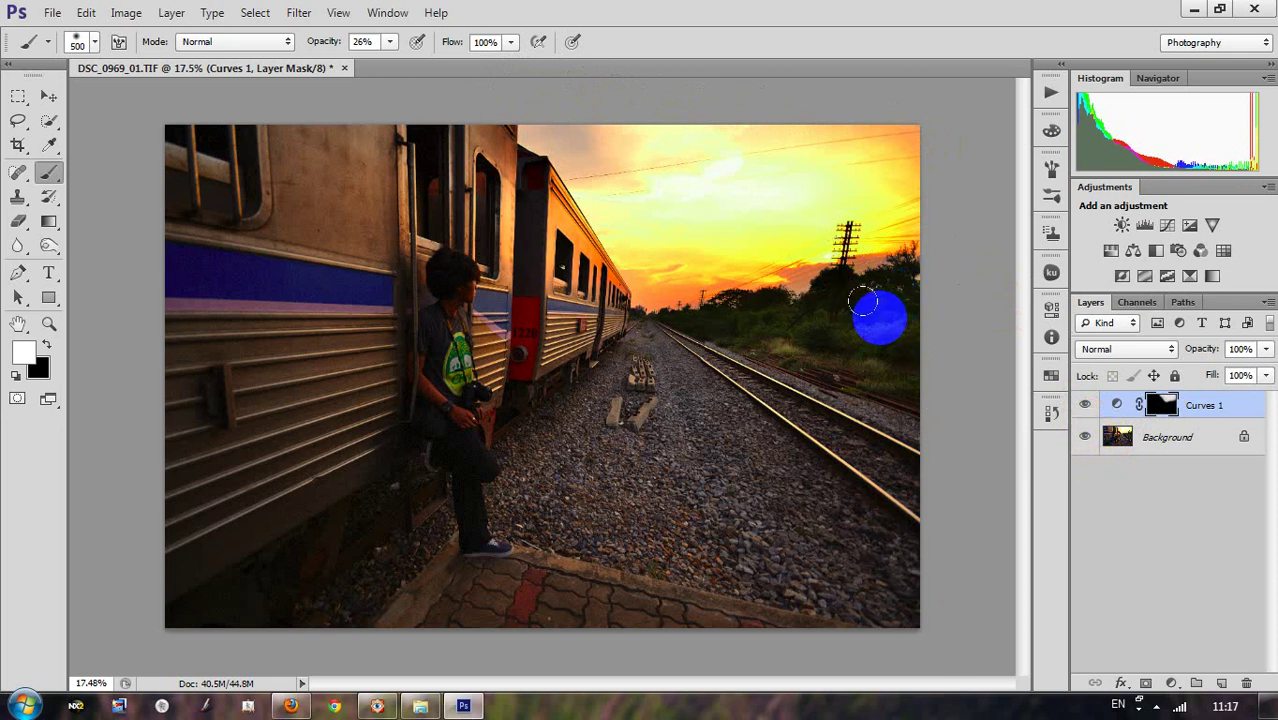
key("bracketleft")
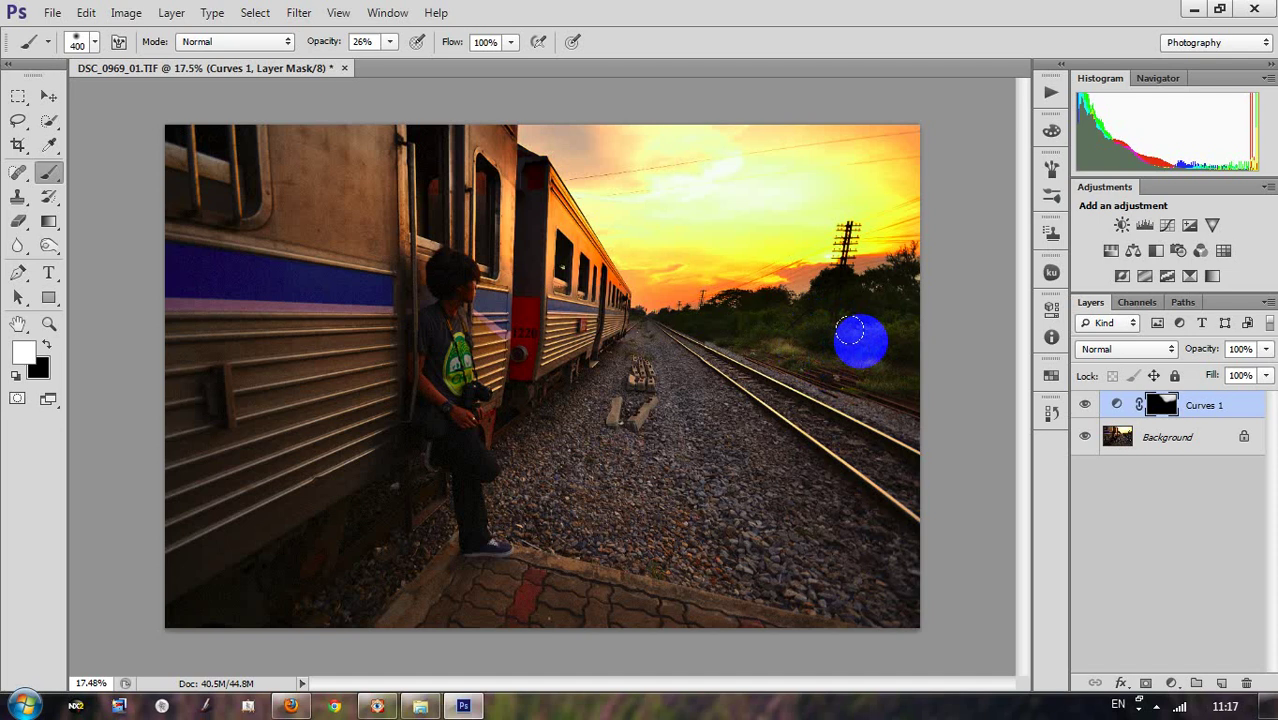
key("bracketleft")
key("bracketleft")
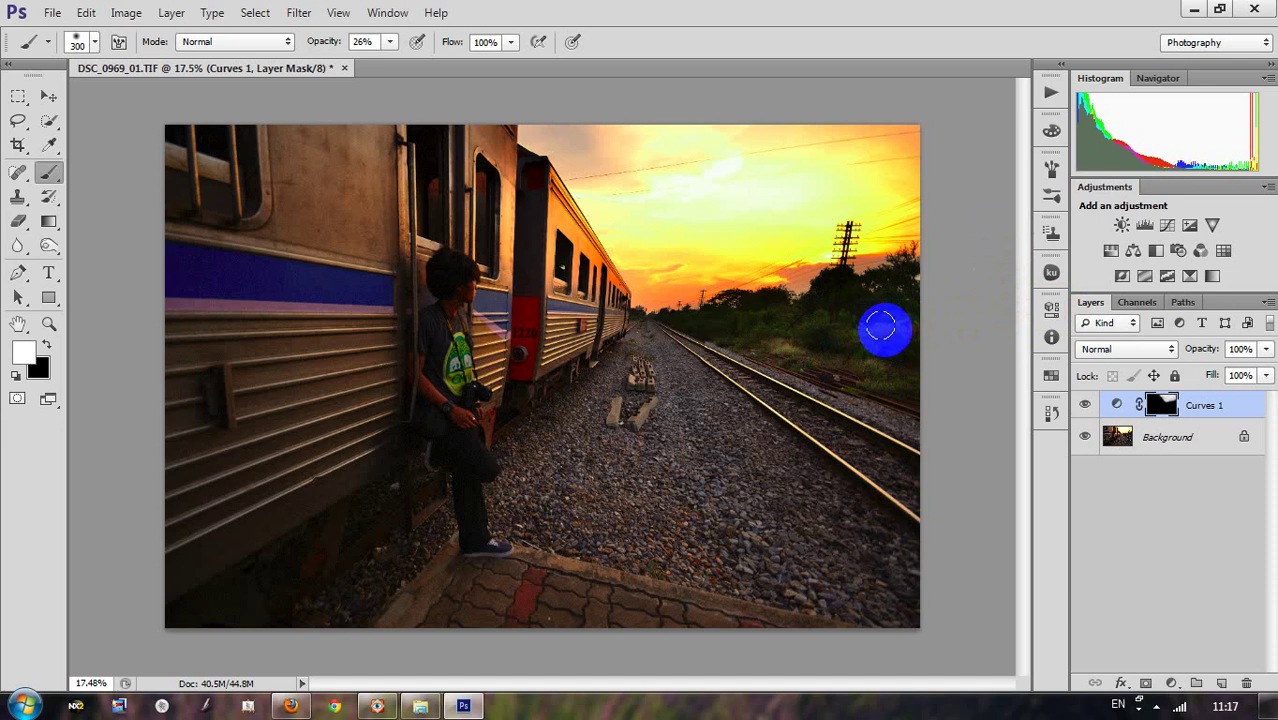
mouse_move(881, 327)
left_mouse_down()
mouse_move(885, 427)
mouse_move(893, 324)
mouse_move(849, 285)
mouse_move(910, 316)
mouse_move(927, 354)
mouse_move(870, 328)
mouse_move(894, 348)
mouse_move(802, 351)
mouse_move(913, 376)
mouse_move(813, 334)
mouse_move(816, 365)
left_mouse_up()
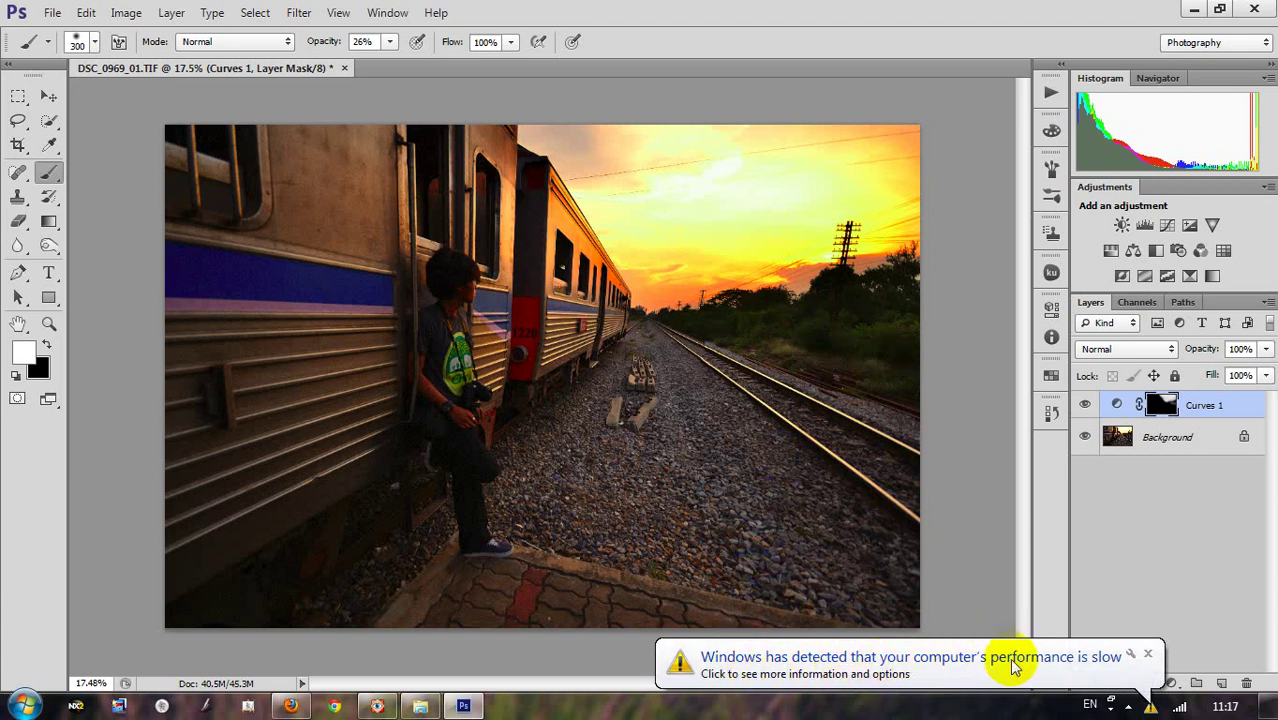
left_click(1150, 656)
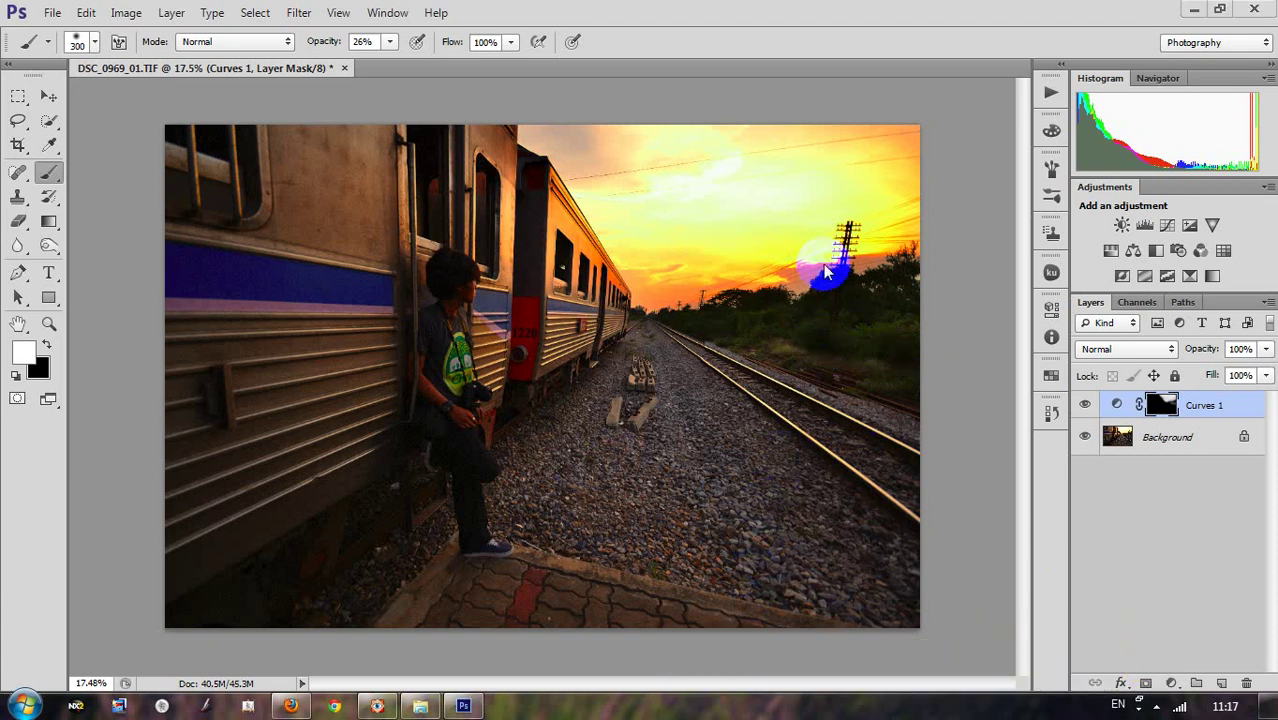
mouse_move(618, 262)
left_mouse_down()
mouse_move(772, 288)
mouse_move(812, 328)
mouse_move(876, 328)
mouse_move(824, 297)
mouse_move(898, 291)
mouse_move(760, 333)
mouse_move(940, 365)
left_mouse_up()
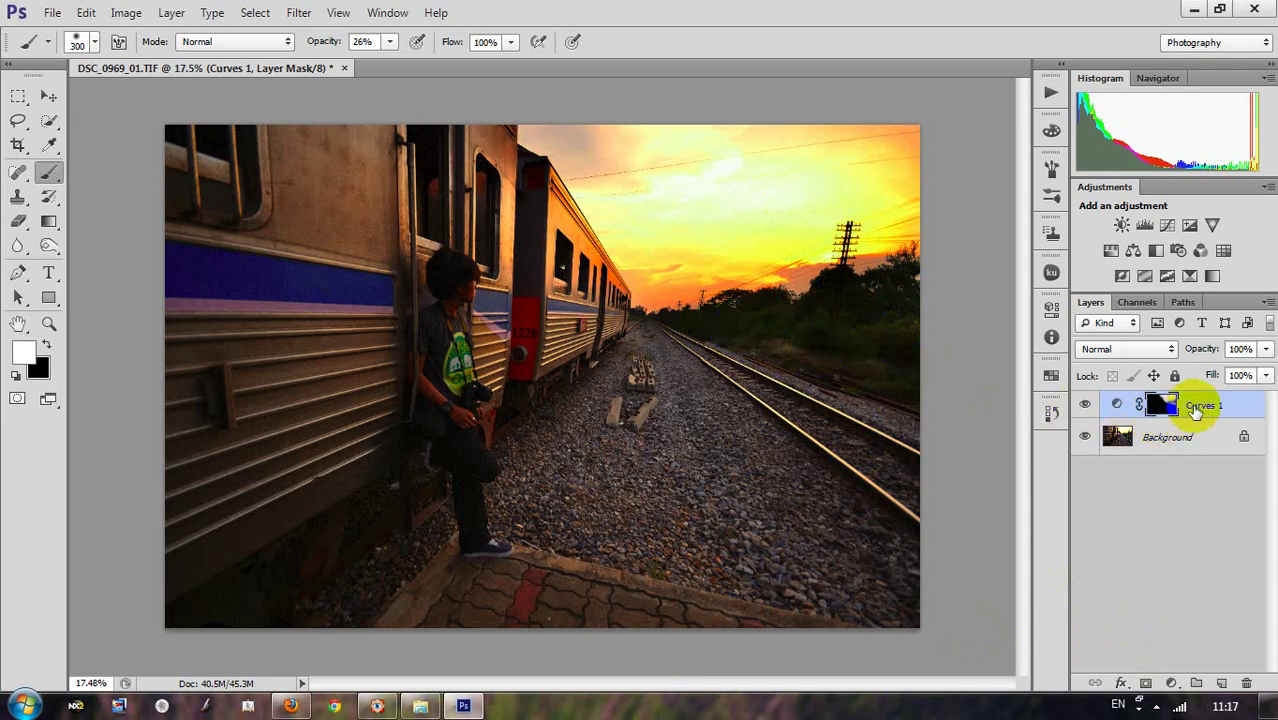
mouse_move(838, 293)
left_mouse_down()
mouse_move(893, 291)
mouse_move(853, 354)
mouse_move(735, 317)
mouse_move(784, 294)
mouse_move(847, 294)
mouse_move(887, 368)
mouse_move(736, 328)
mouse_move(936, 332)
mouse_move(751, 319)
mouse_move(936, 265)
mouse_move(710, 326)
mouse_move(907, 354)
mouse_move(919, 314)
mouse_move(847, 308)
mouse_move(925, 277)
left_mouse_up()
Step: Paint the Curves 1 mask over the trees and along the railway tracks
mouse_move(784, 329)
left_mouse_down()
mouse_move(699, 319)
mouse_move(927, 417)
mouse_move(790, 319)
mouse_move(861, 339)
mouse_move(945, 271)
left_mouse_up()
mouse_move(743, 334)
left_mouse_down()
mouse_move(807, 349)
mouse_move(725, 331)
mouse_move(899, 377)
mouse_move(782, 329)
mouse_move(919, 285)
mouse_move(748, 334)
mouse_move(650, 320)
mouse_move(931, 385)
mouse_move(807, 354)
mouse_move(970, 408)
mouse_move(774, 318)
mouse_move(755, 441)
mouse_move(762, 411)
mouse_move(720, 428)
left_mouse_up()
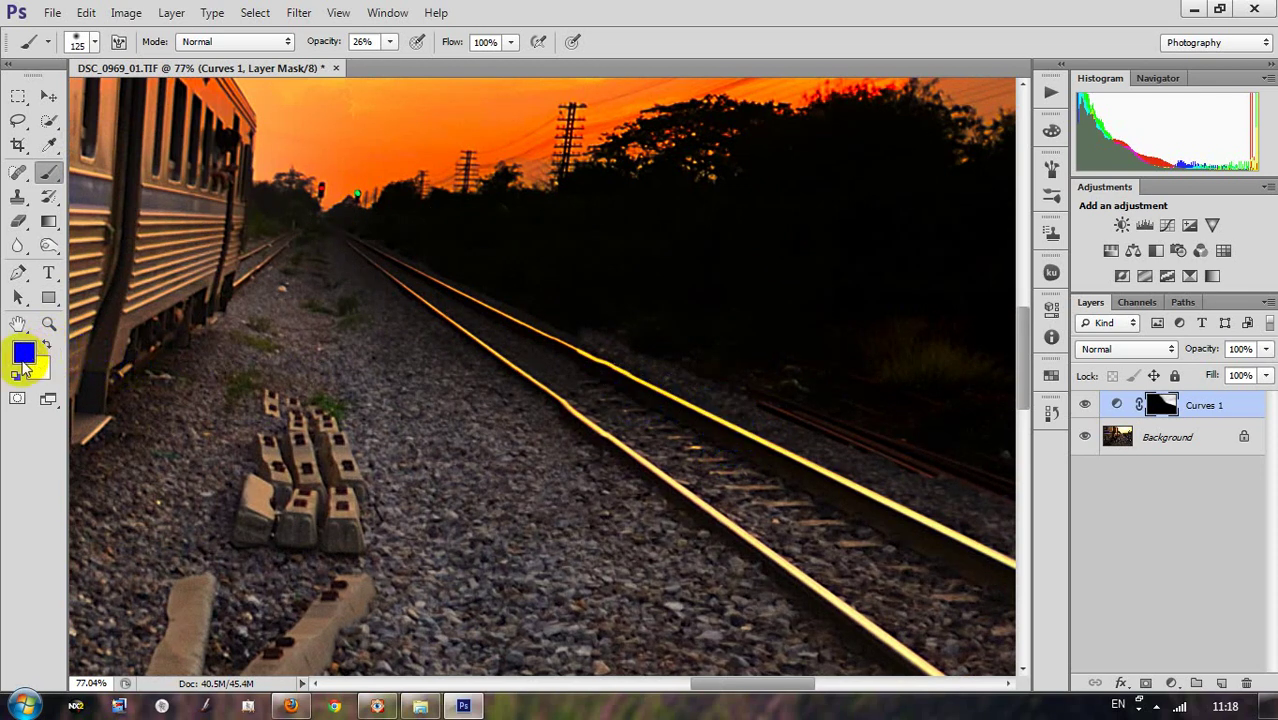
key("d")
mouse_move(699, 448)
left_mouse_down()
mouse_move(655, 410)
mouse_move(590, 428)
mouse_move(619, 382)
mouse_move(605, 374)
mouse_move(487, 352)
mouse_move(408, 317)
mouse_move(556, 428)
mouse_move(448, 371)
mouse_move(756, 462)
mouse_move(588, 394)
mouse_move(662, 476)
mouse_move(328, 279)
mouse_move(585, 351)
left_mouse_up()
Step: Toggle Curves 1 for a before/after check, then zoom in on the boy and train
scroll(599, 371, "down", 2)
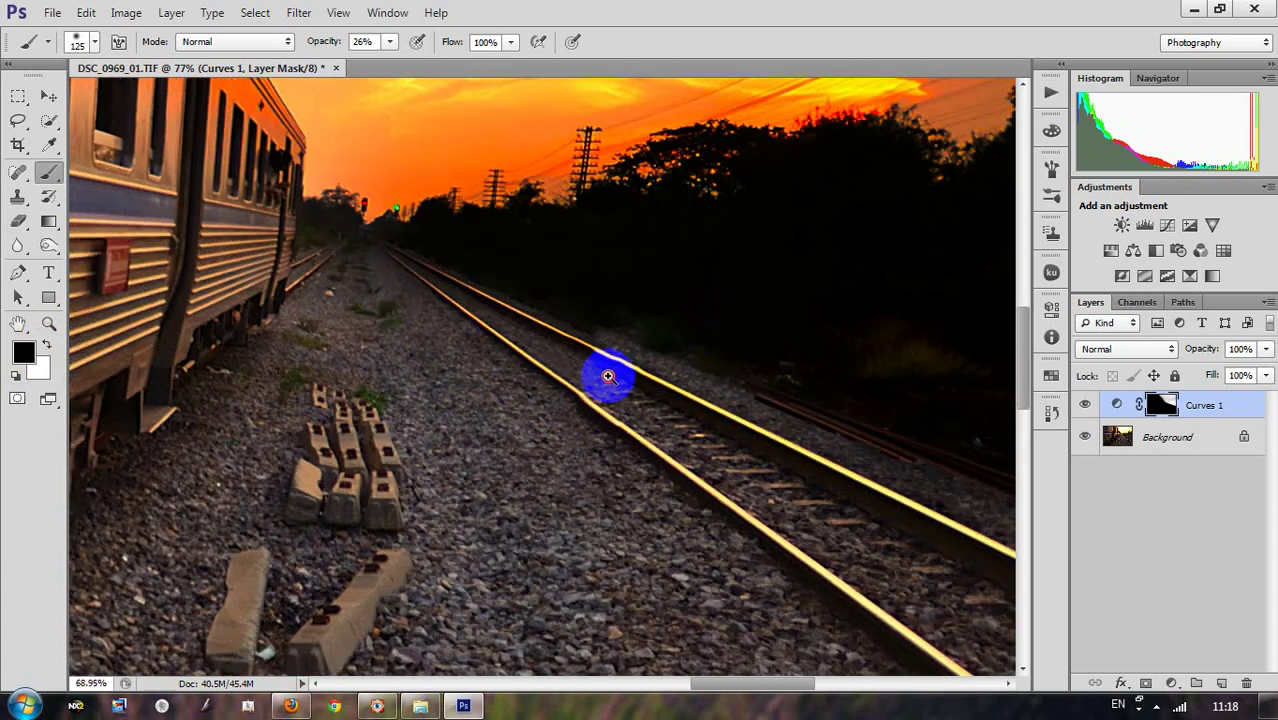
scroll(580, 385, "down", 4)
scroll(580, 385, "up", 1)
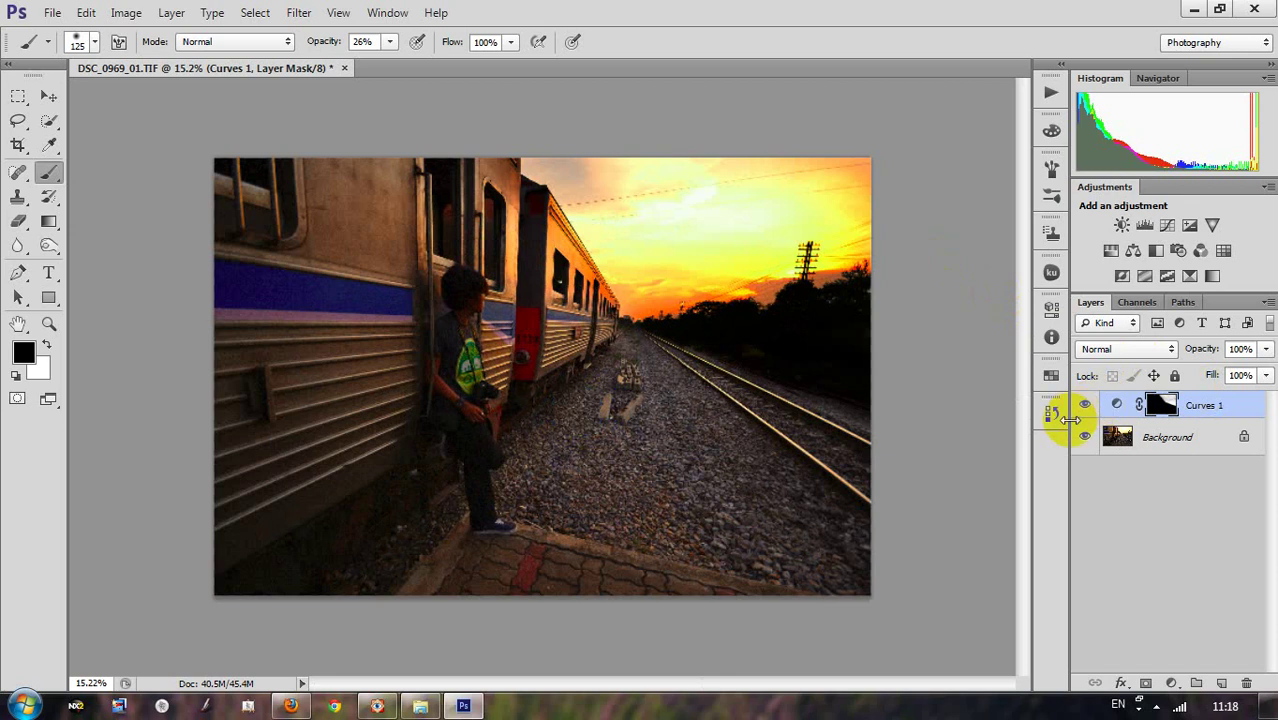
left_click(1085, 405)
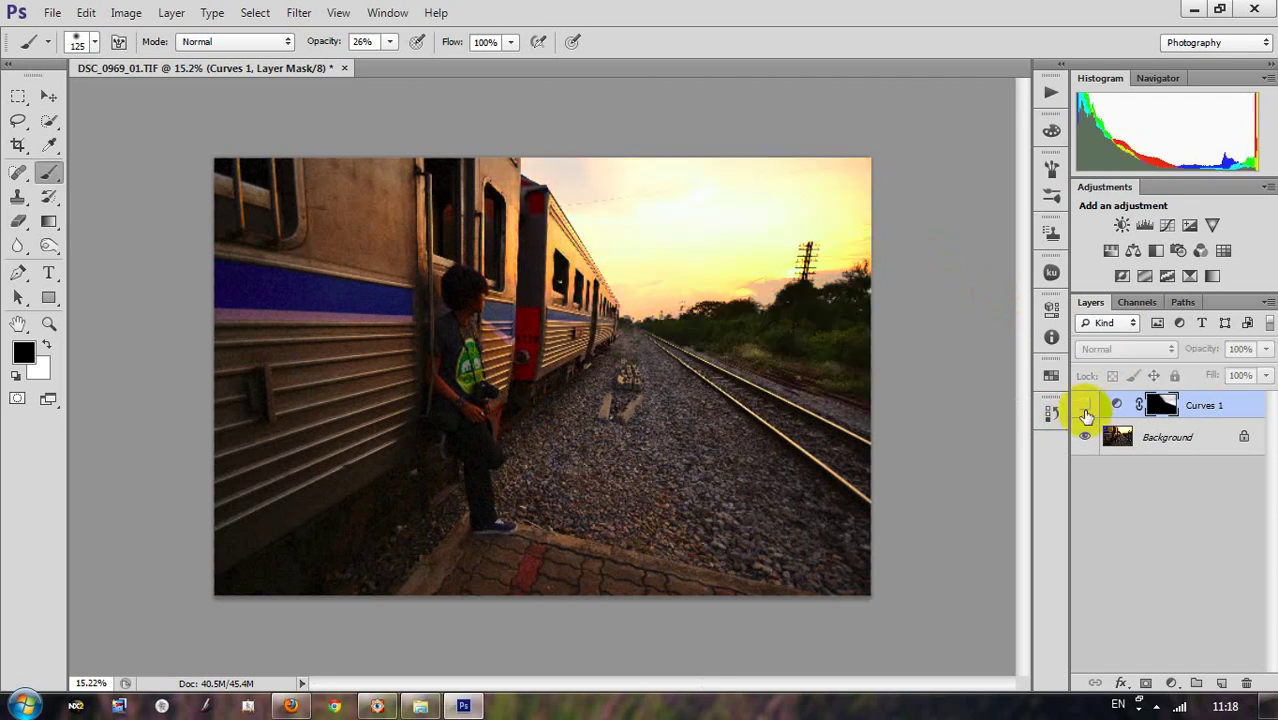
left_click(1086, 406)
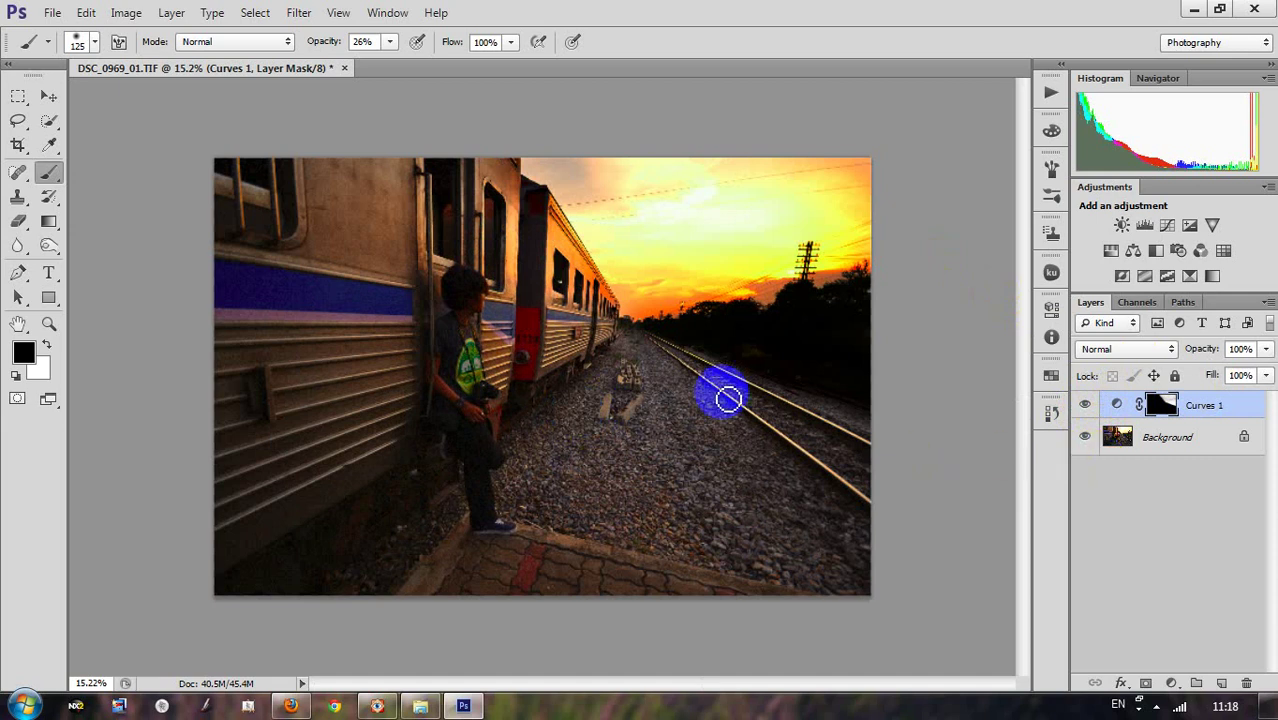
key("ctrl+space")
mouse_move(483, 321)
left_mouse_down()
mouse_move(550, 322)
mouse_move(570, 333)
mouse_move(561, 356)
mouse_move(571, 342)
mouse_move(516, 371)
mouse_move(487, 432)
left_mouse_up()
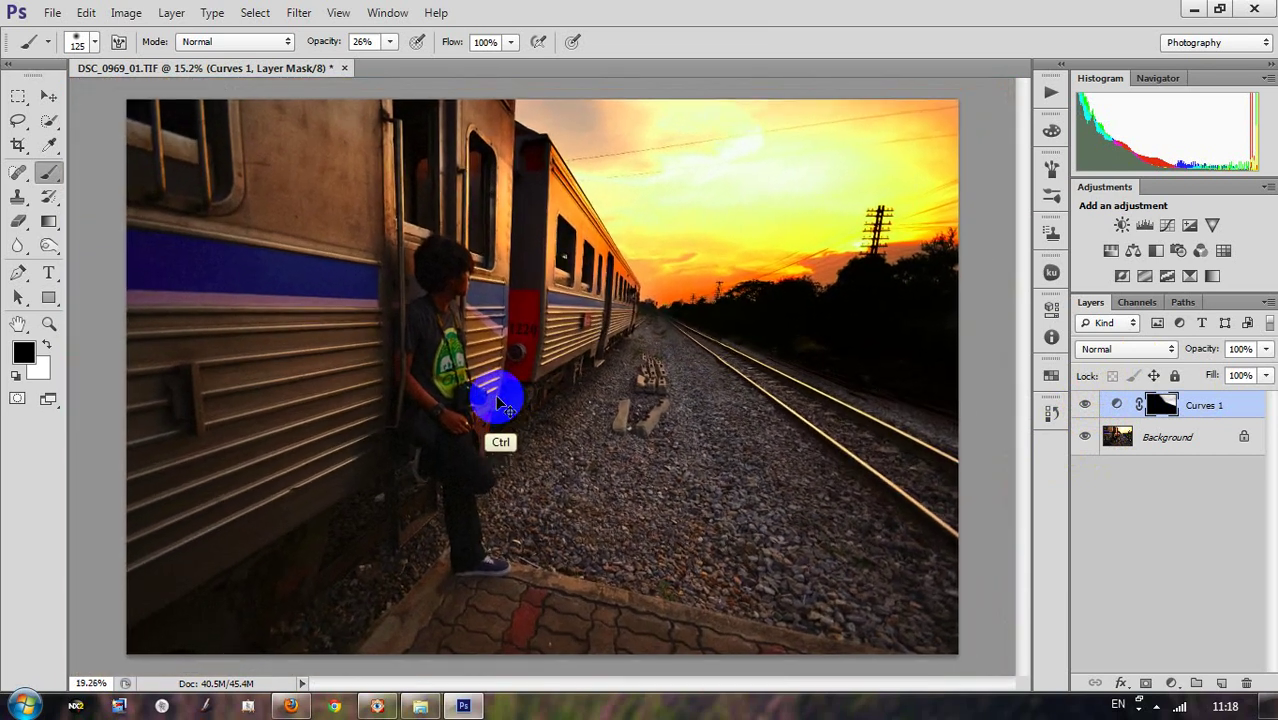
Step: Add a second Curves layer and raise its curve to brighten the train and boy
left_click(1169, 227)
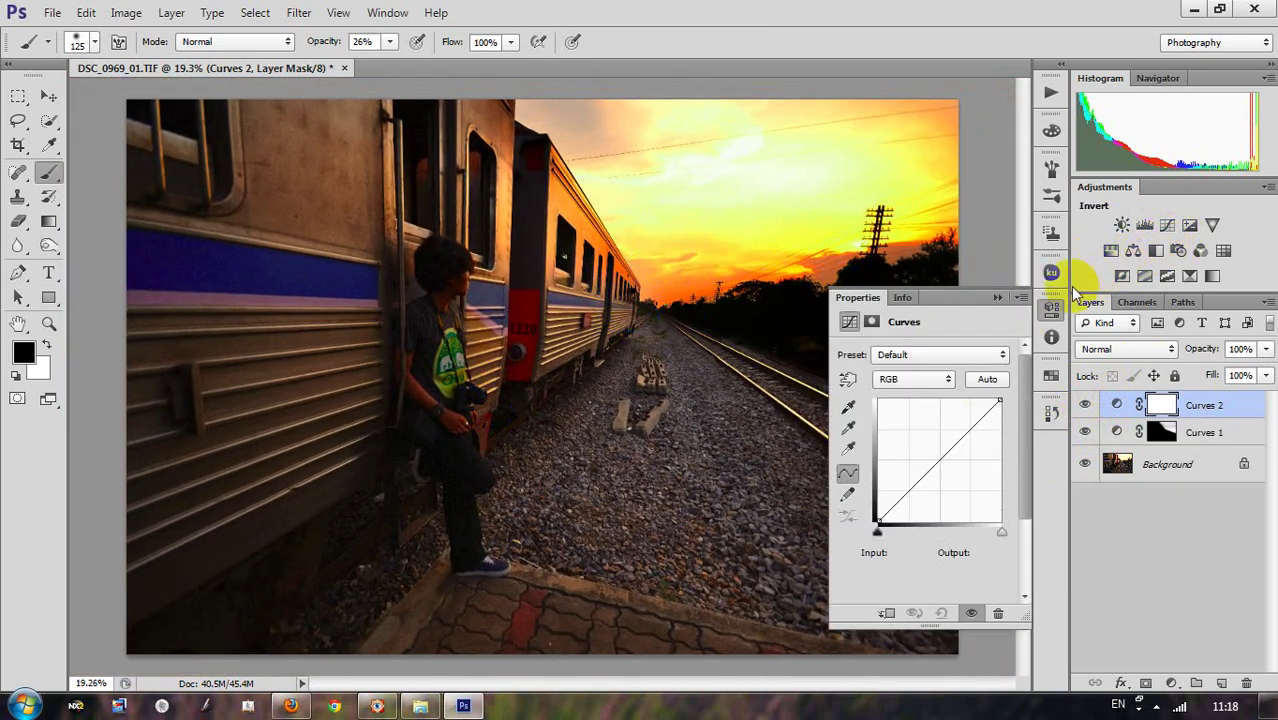
left_click(874, 525)
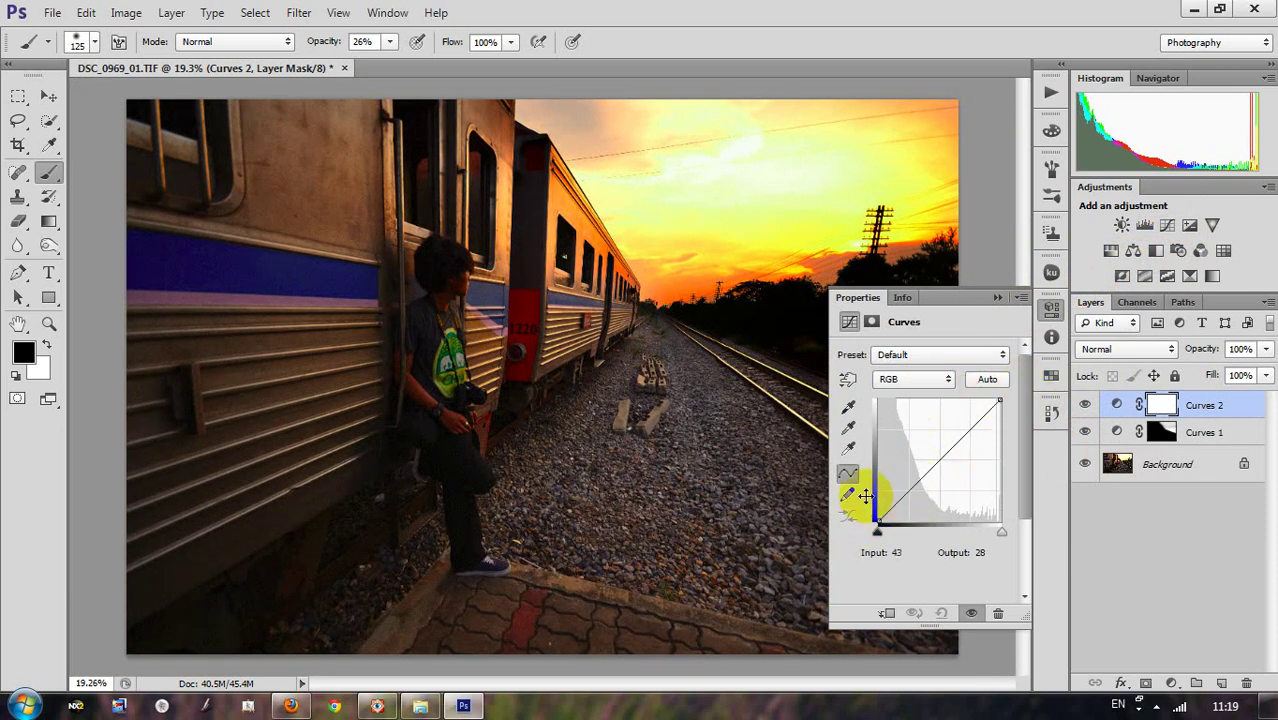
left_click_drag(445, 312, 500, 318)
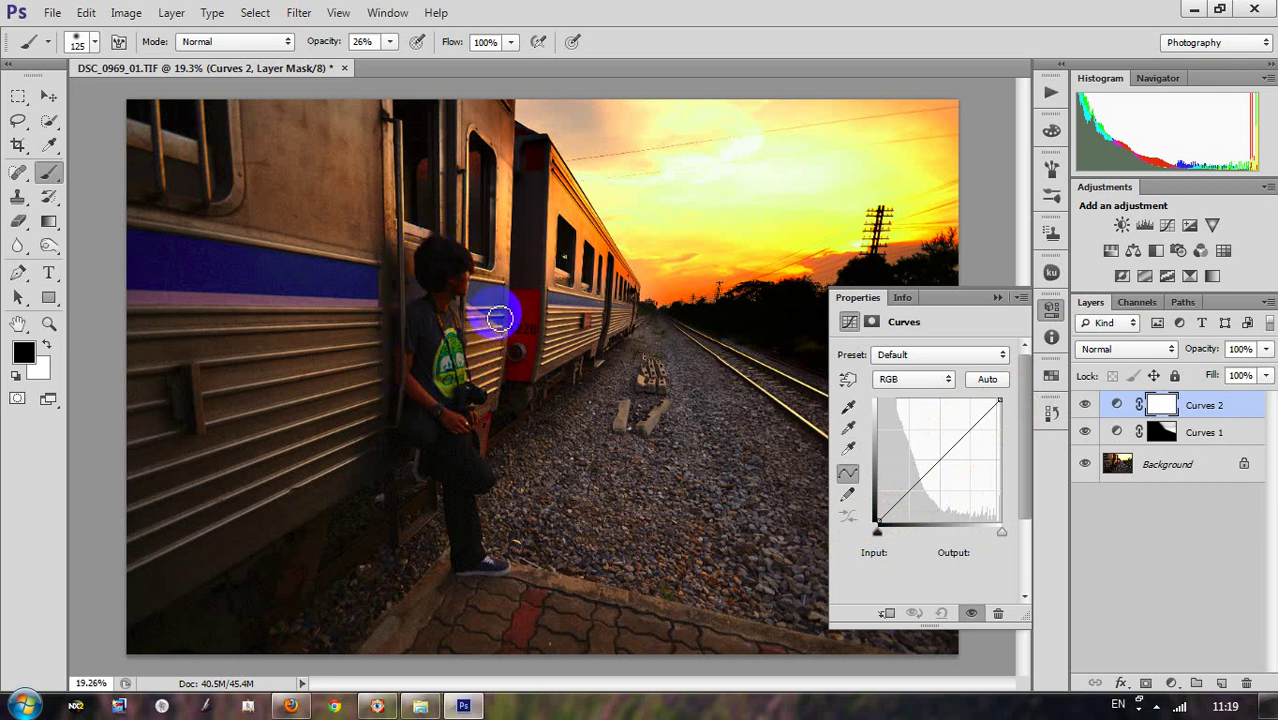
left_click_drag(877, 523, 900, 474)
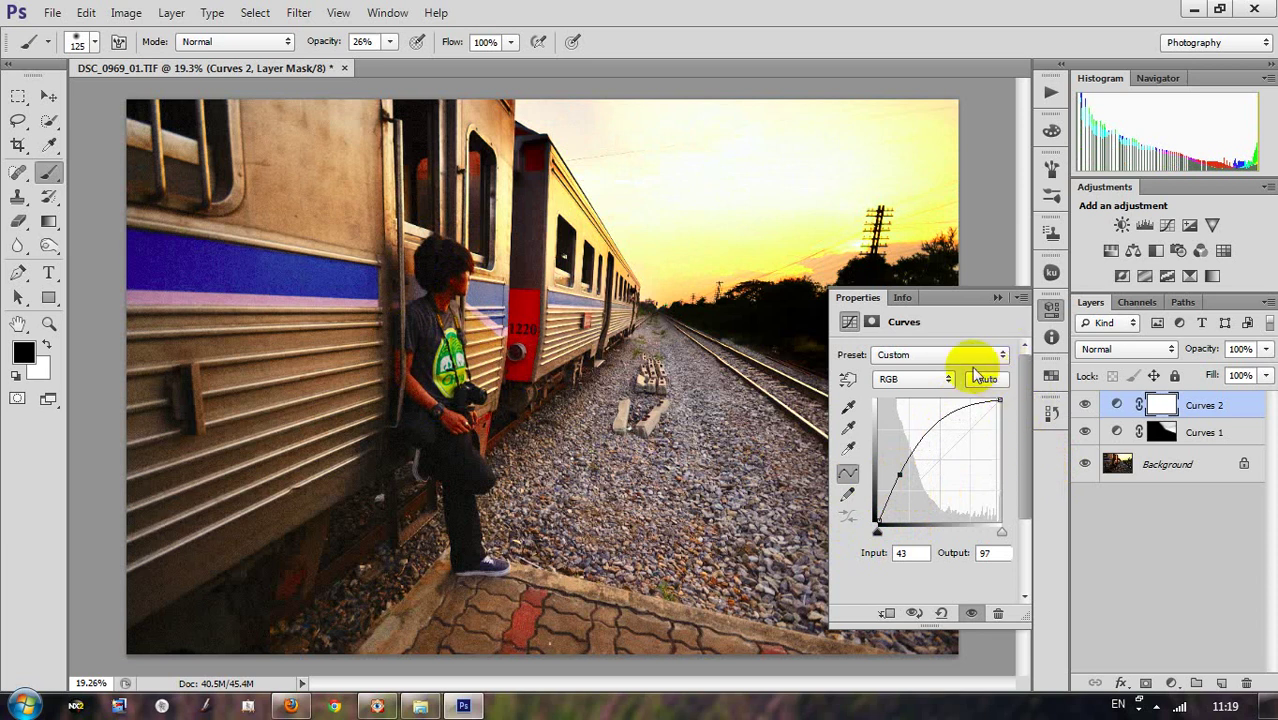
left_click(997, 298)
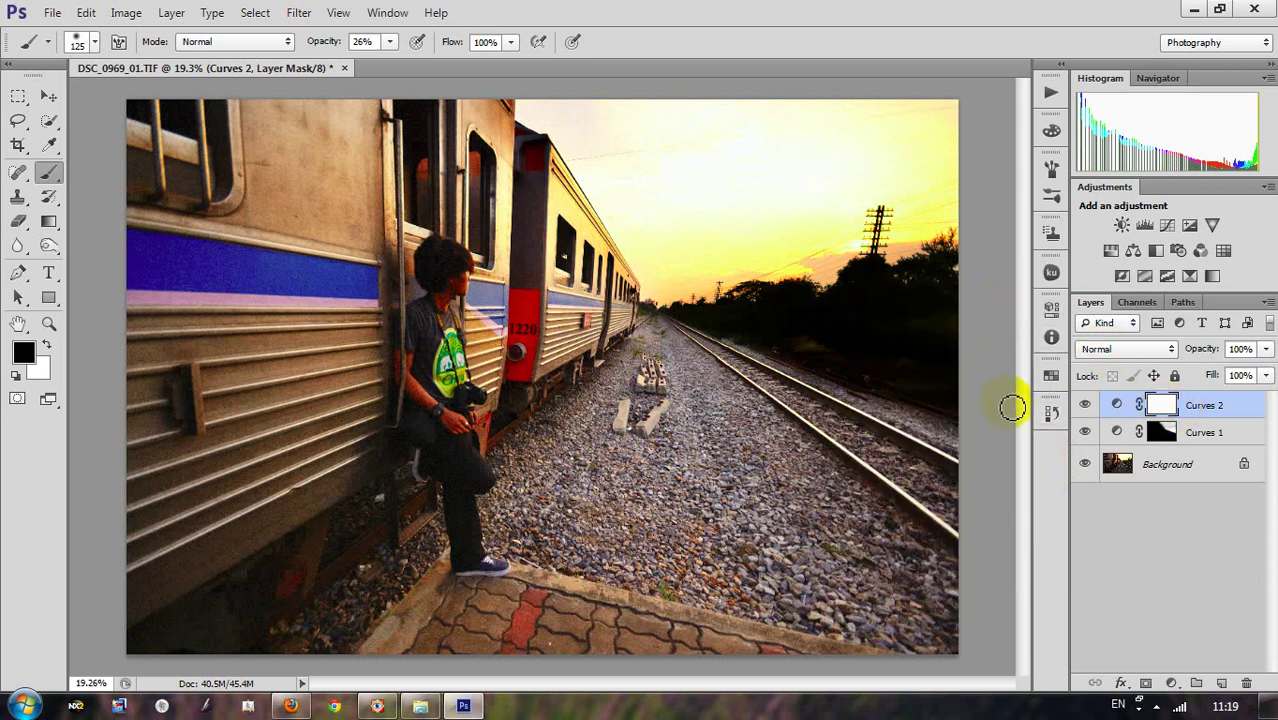
left_click(916, 321)
left_click(98, 12)
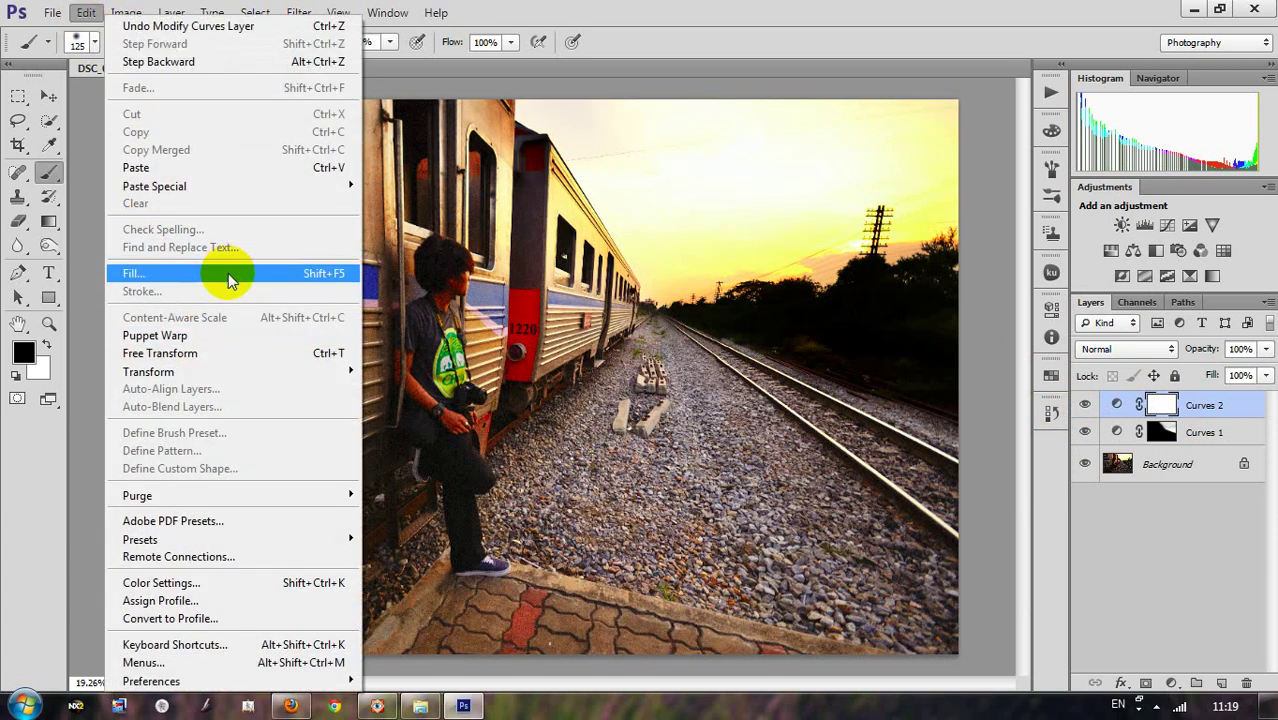
Step: Fill the Curves 2 mask with black and set up a large white soft brush
left_click(228, 273)
left_click(743, 192)
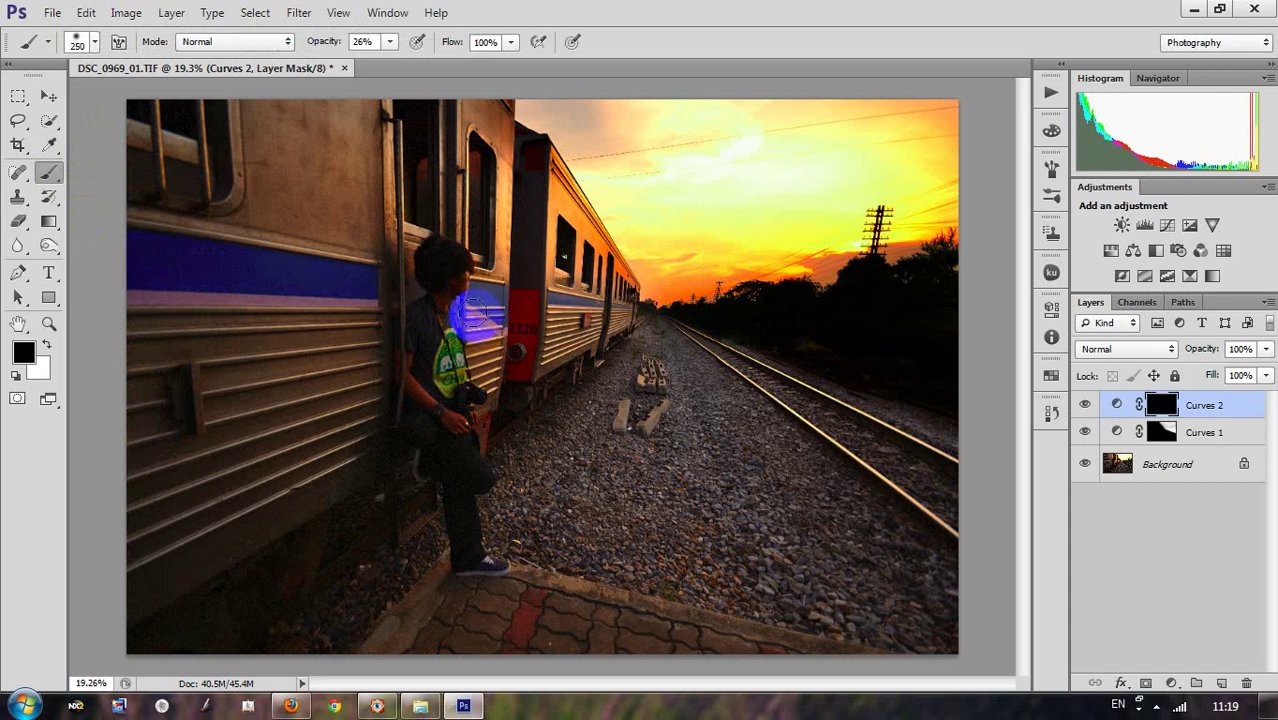
key("bracketleft")
key("bracketleft")
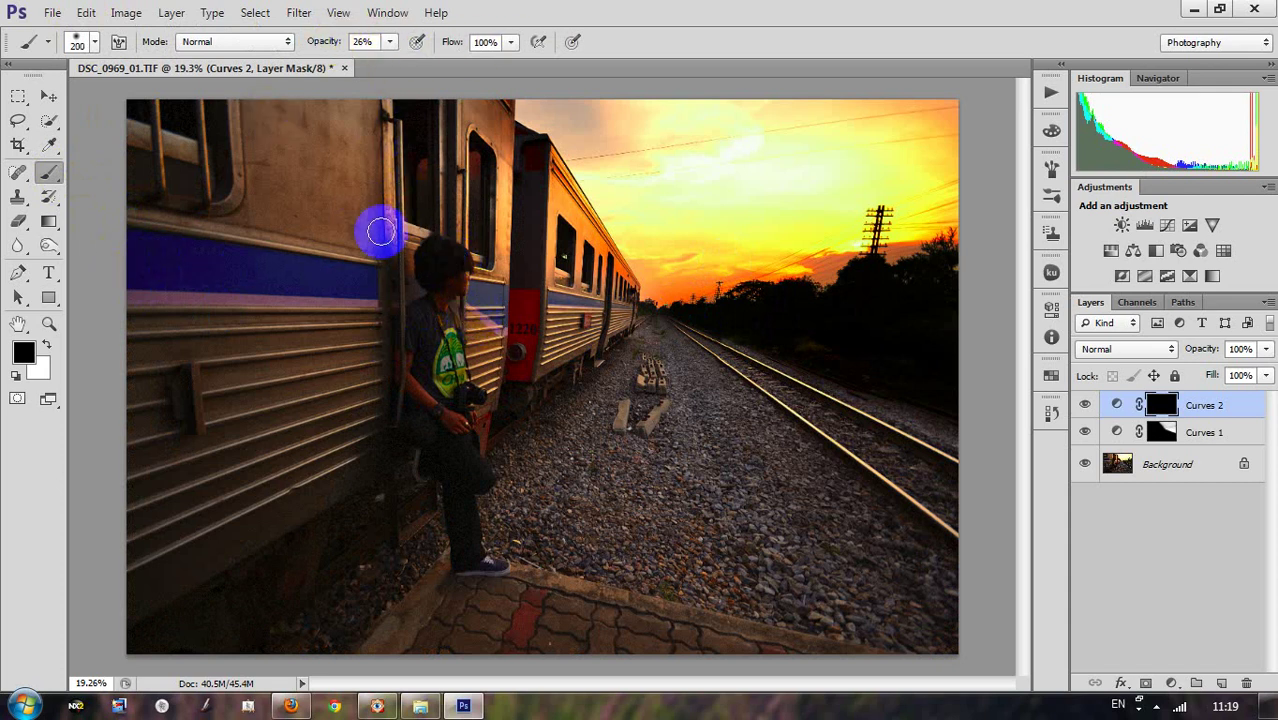
left_click_drag(484, 333, 513, 309)
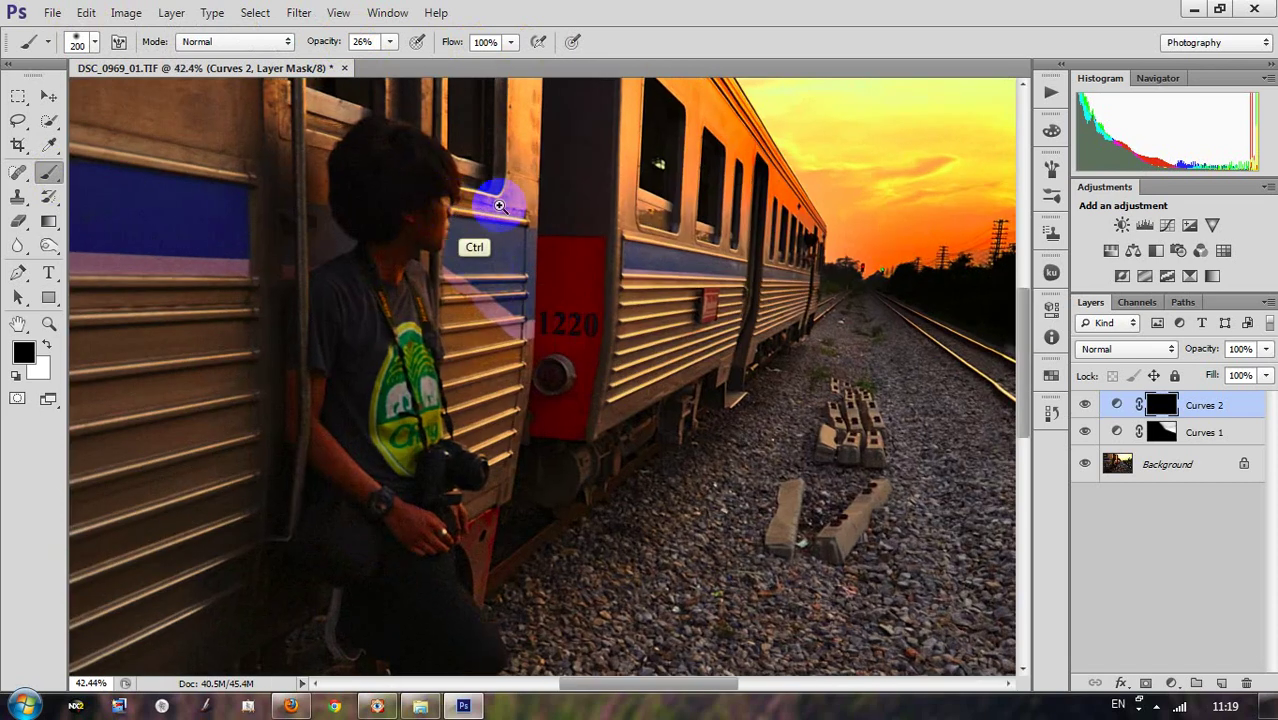
left_click_drag(499, 205, 465, 285)
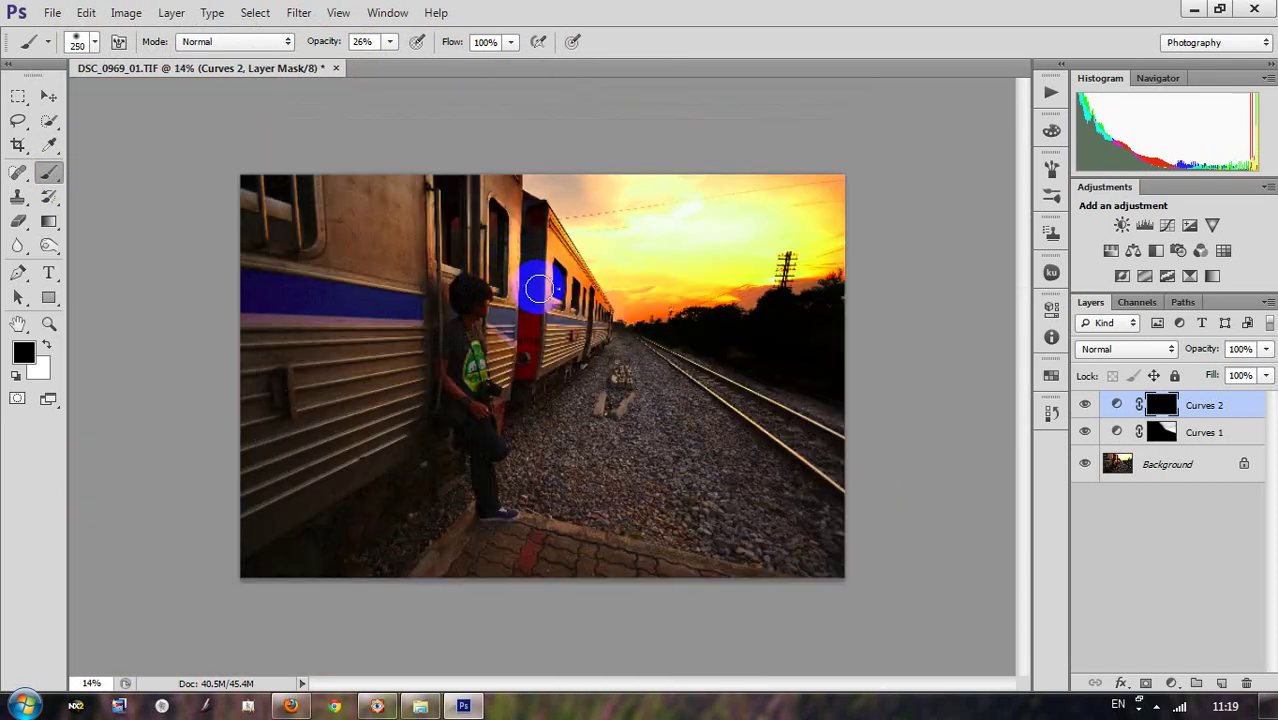
key("bracketright")
key("bracketright")
key("bracketright")
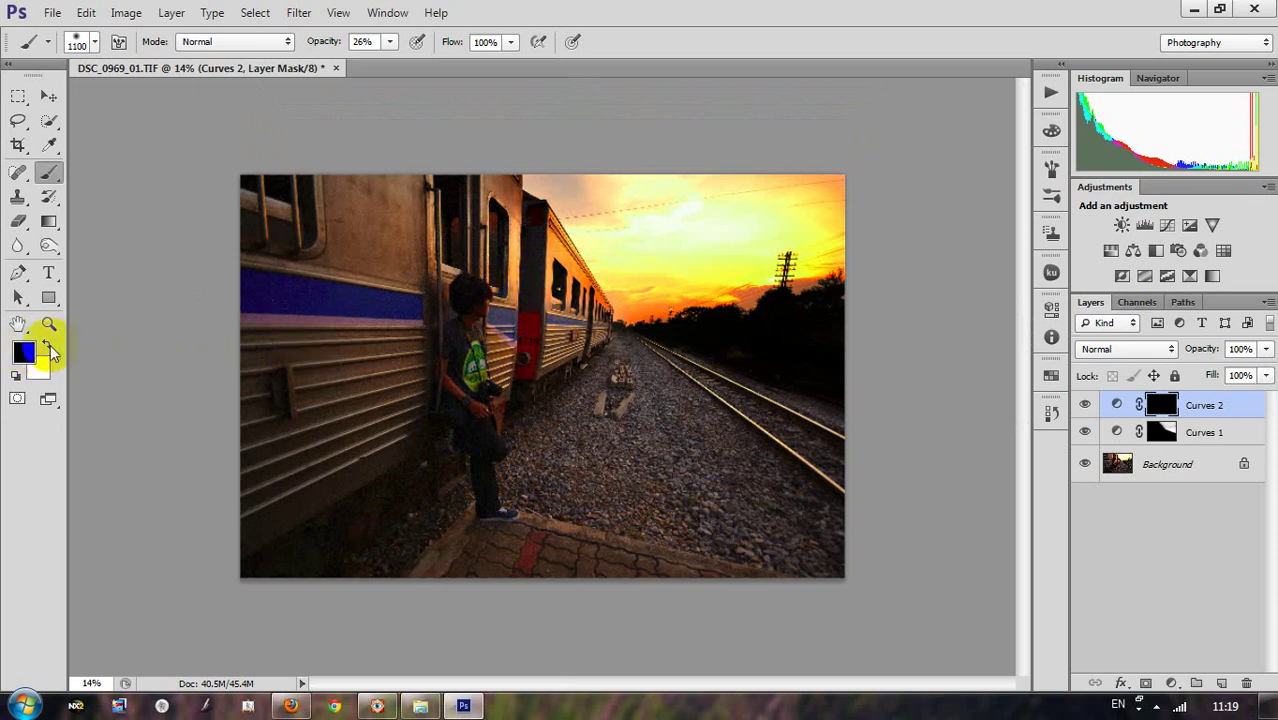
left_click(47, 352)
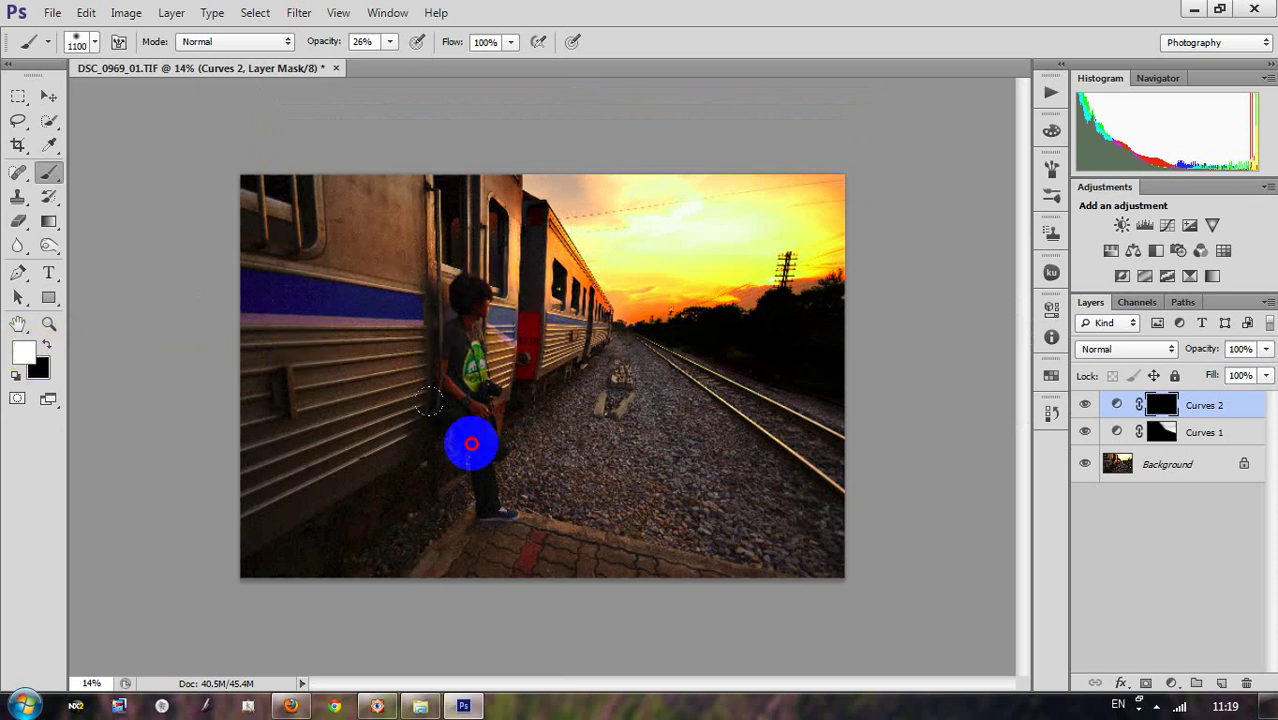
Step: Paint the Curves 2 brightening back onto the boy, train and gravel at 26% opacity
left_click_drag(413, 400, 430, 252)
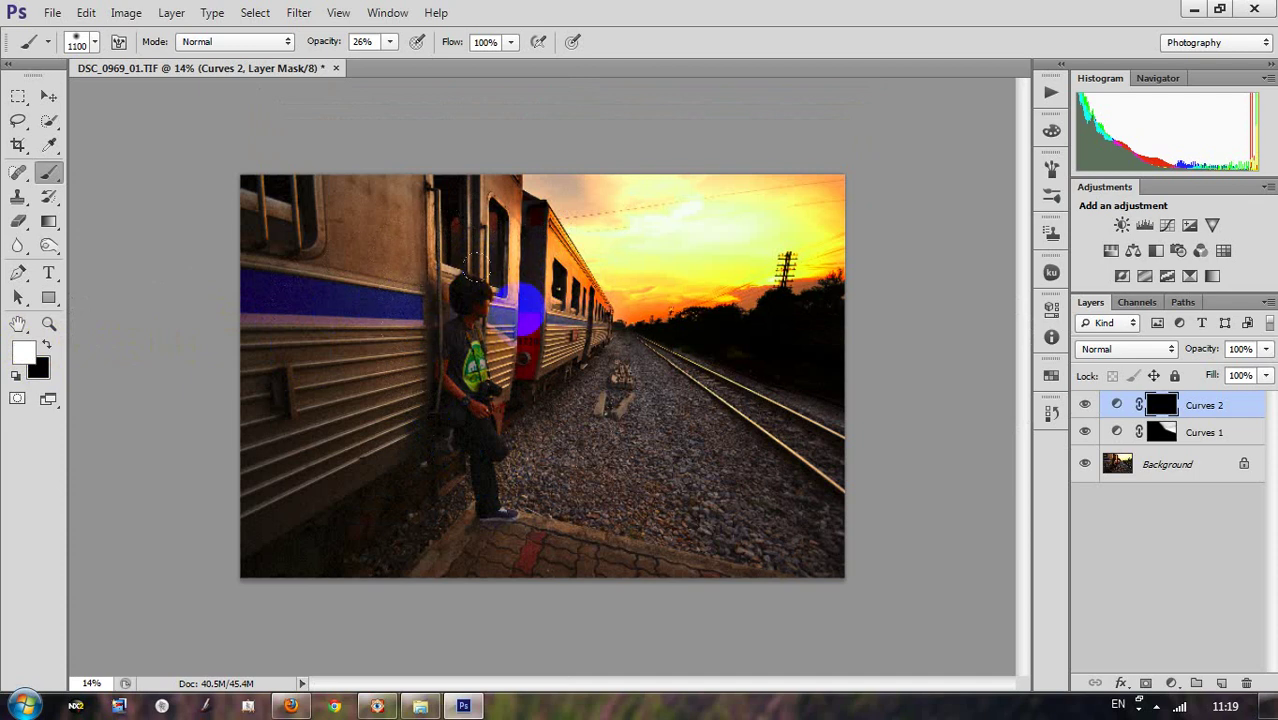
mouse_move(484, 460)
left_mouse_down()
mouse_move(478, 408)
mouse_move(456, 399)
left_mouse_up()
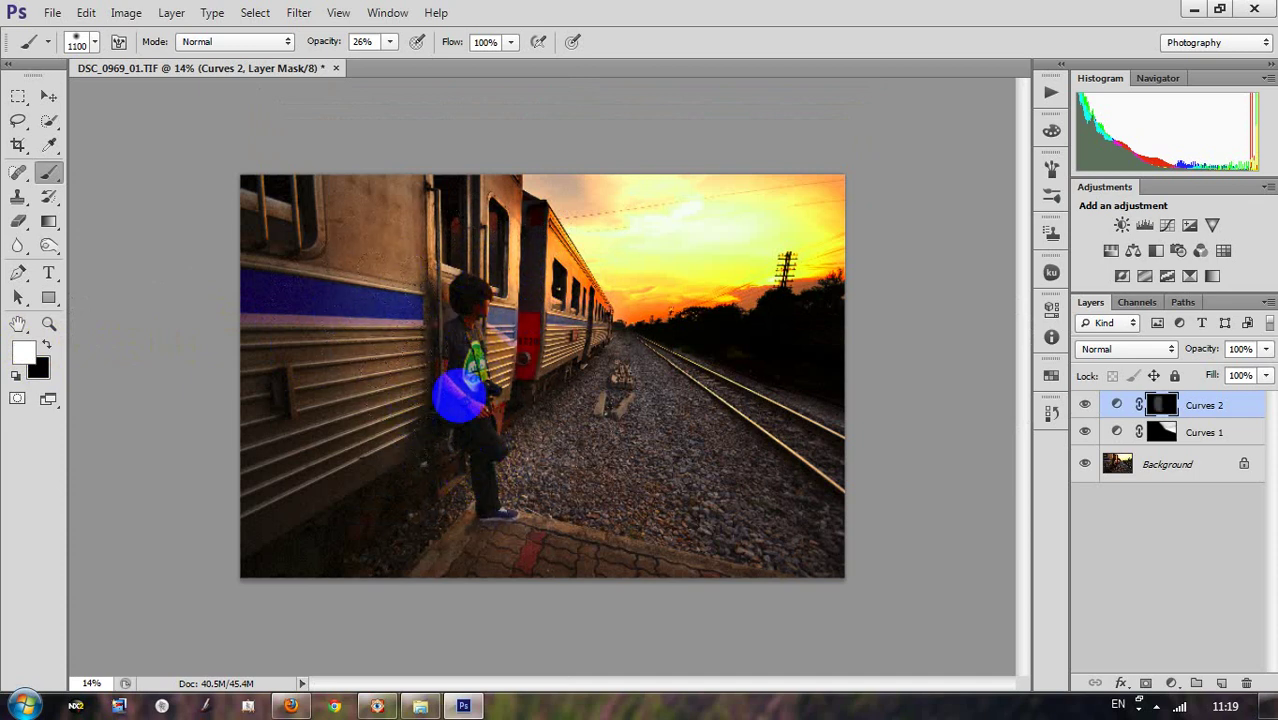
left_click_drag(465, 294, 483, 326)
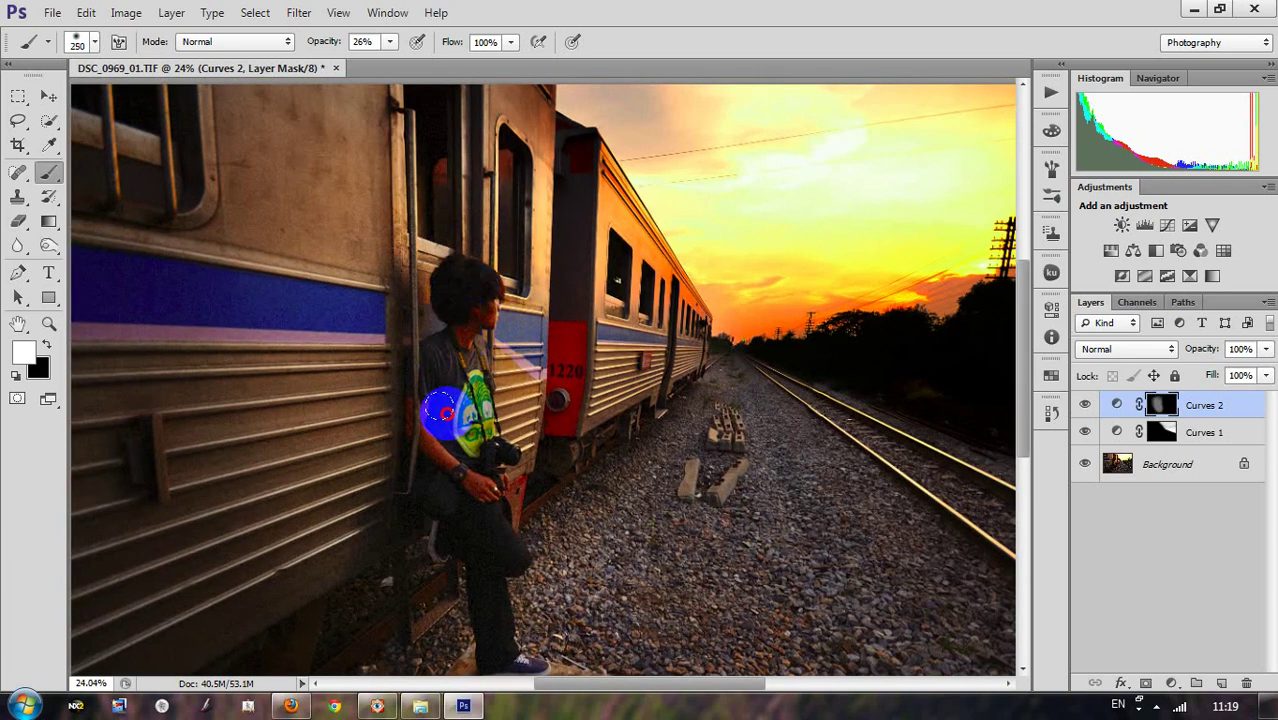
mouse_move(485, 585)
left_mouse_down()
mouse_move(522, 653)
mouse_move(465, 300)
mouse_move(408, 456)
mouse_move(451, 542)
left_mouse_up()
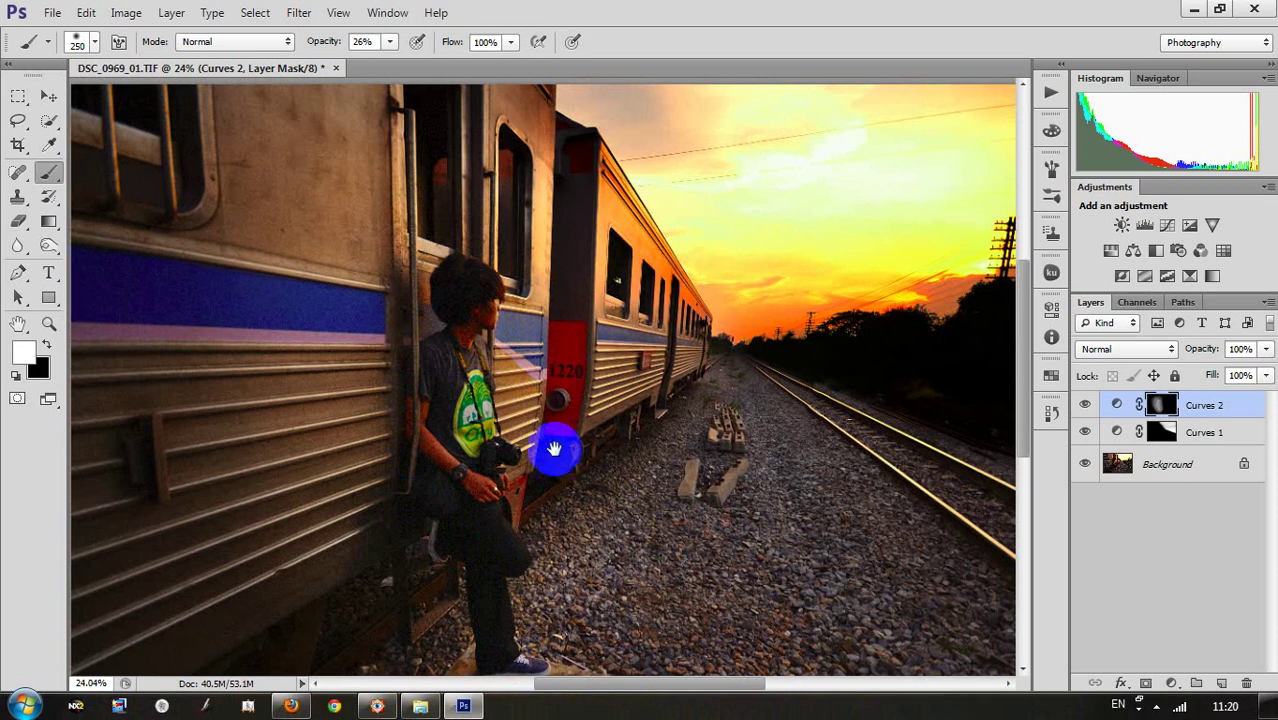
left_click_drag(553, 448, 550, 371)
mouse_move(455, 292)
left_mouse_down()
mouse_move(447, 275)
mouse_move(434, 302)
mouse_move(482, 513)
left_mouse_up()
mouse_move(517, 415)
left_mouse_down()
mouse_move(485, 163)
mouse_move(447, 560)
mouse_move(525, 416)
mouse_move(416, 212)
mouse_move(729, 246)
left_mouse_up()
mouse_move(664, 199)
left_mouse_down()
mouse_move(722, 246)
mouse_move(442, 274)
mouse_move(437, 354)
mouse_move(493, 577)
mouse_move(427, 222)
mouse_move(418, 421)
mouse_move(474, 508)
mouse_move(405, 251)
mouse_move(705, 360)
mouse_move(733, 336)
mouse_move(844, 356)
left_mouse_up()
Step: Toggle Curves 2 off and on to compare the brightened subject
scroll(703, 342, "down", 1)
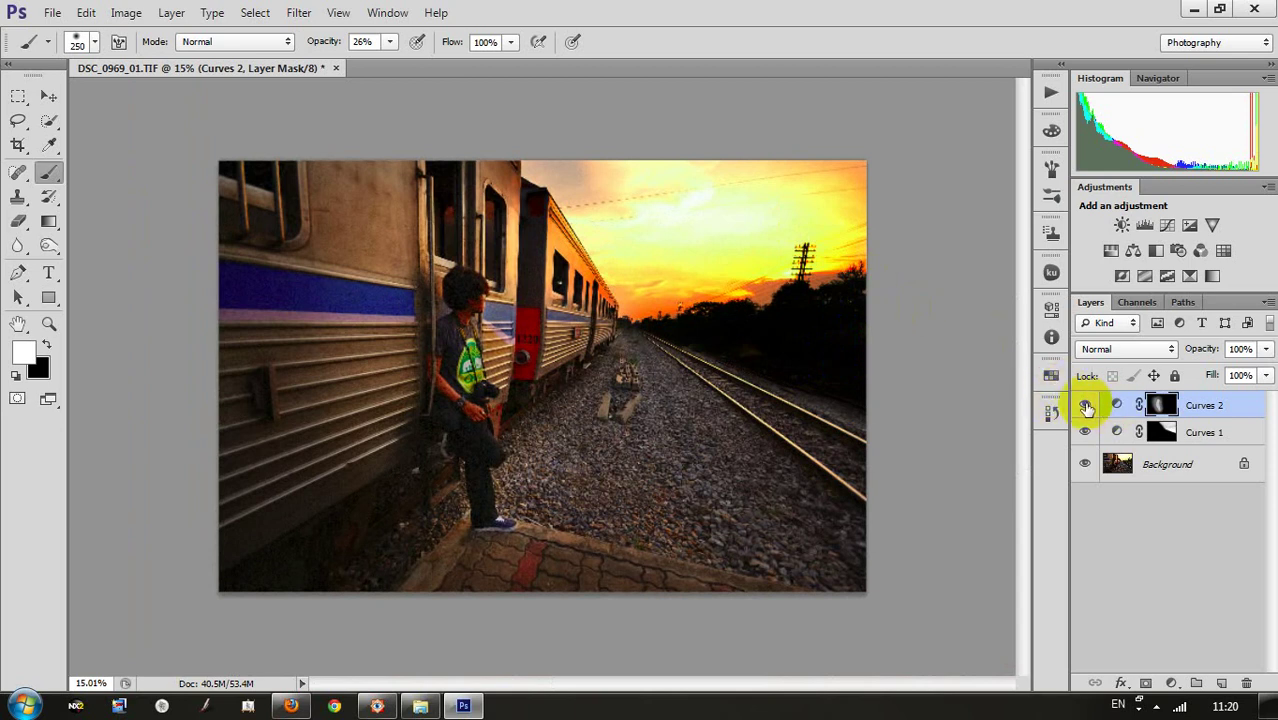
left_click(1092, 404)
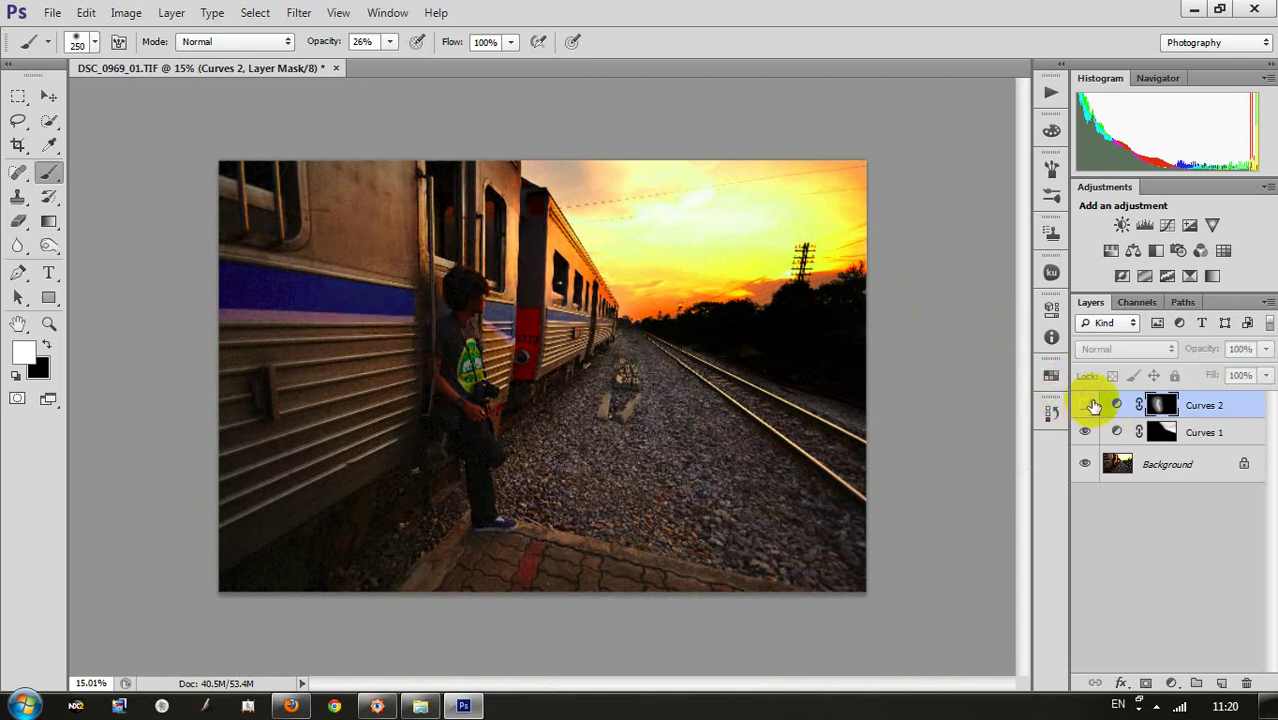
left_click(1090, 405)
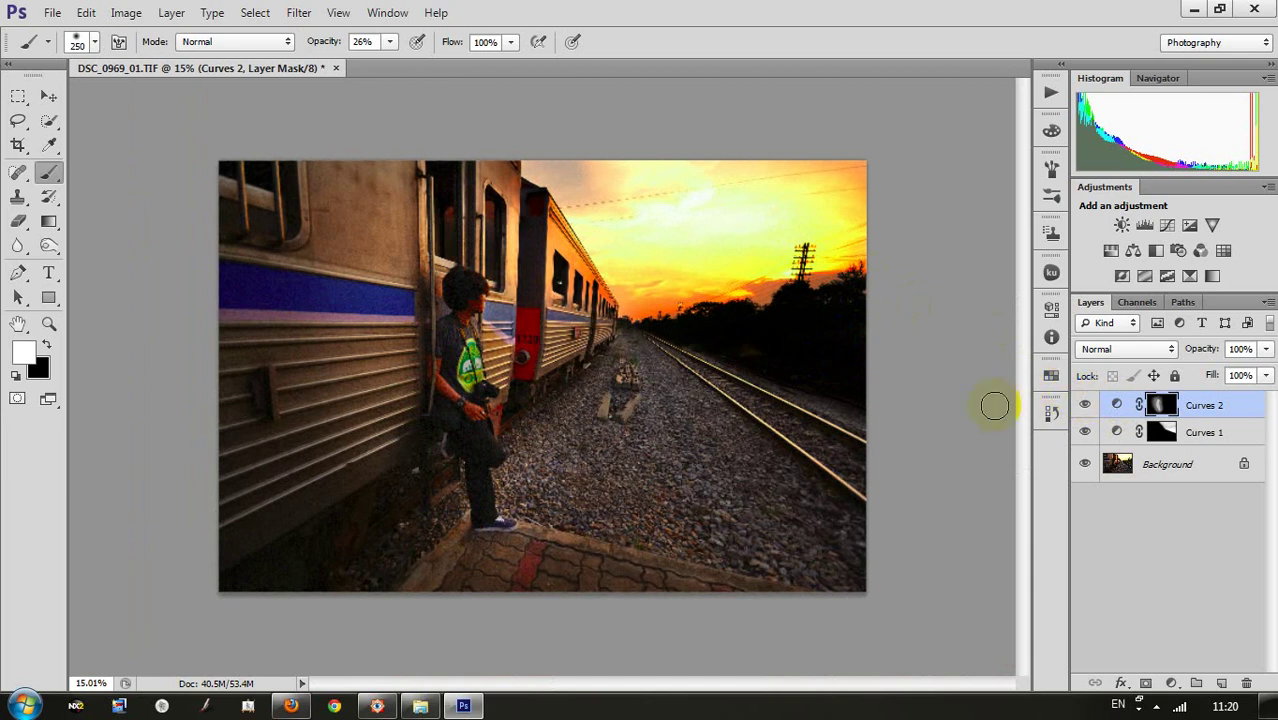
mouse_move(733, 363)
left_mouse_down()
mouse_move(782, 390)
mouse_move(770, 388)
left_mouse_up()
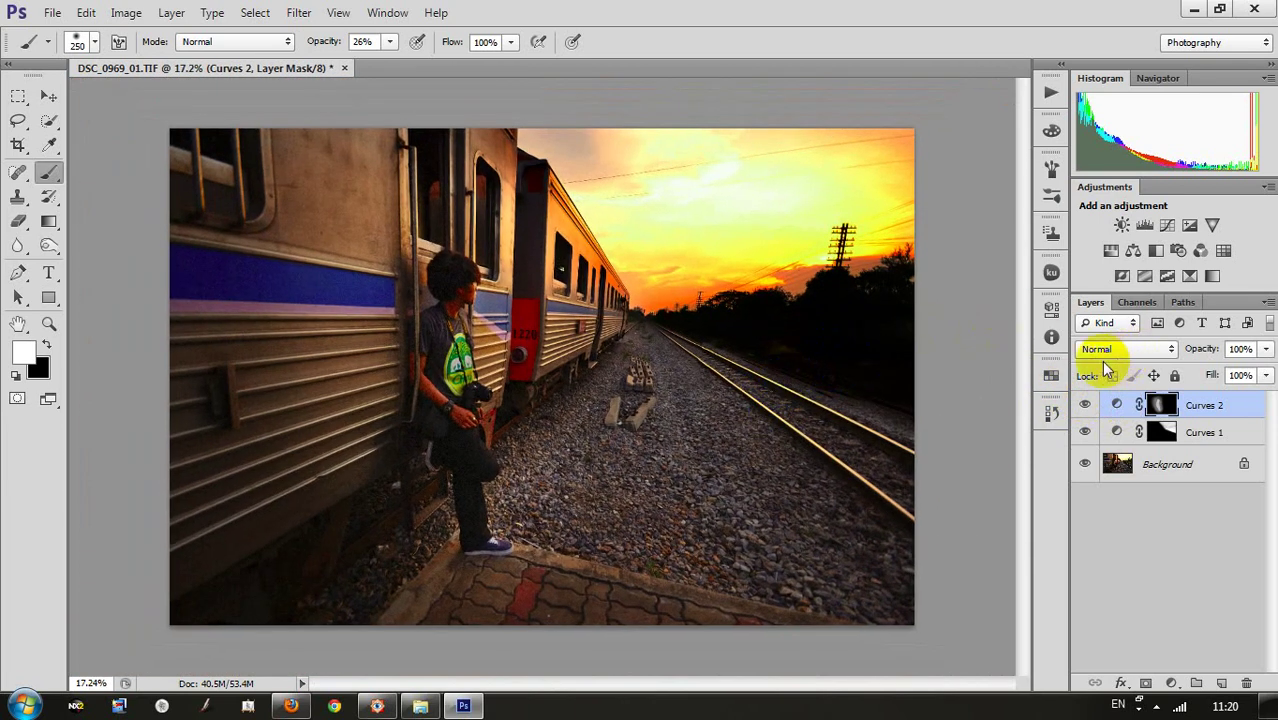
left_click(1172, 685)
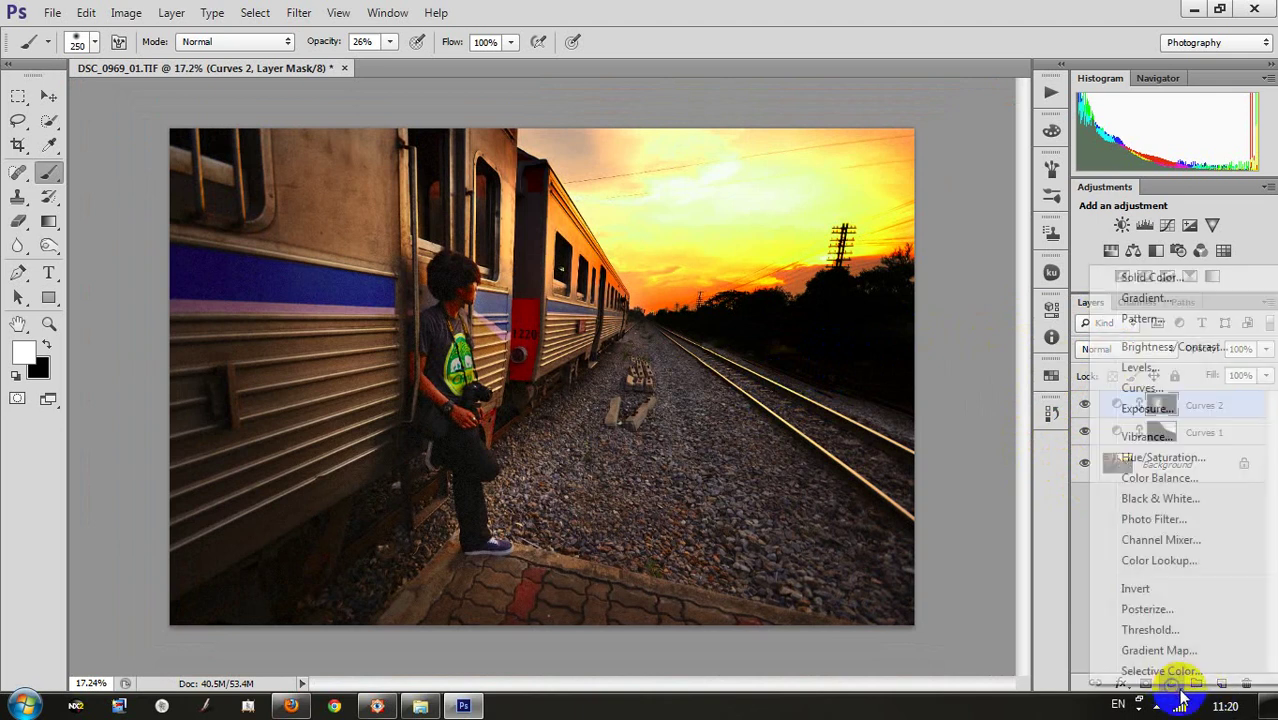
Step: Try a gradient fill layer and a vector mask, then discard both
left_click(1197, 300)
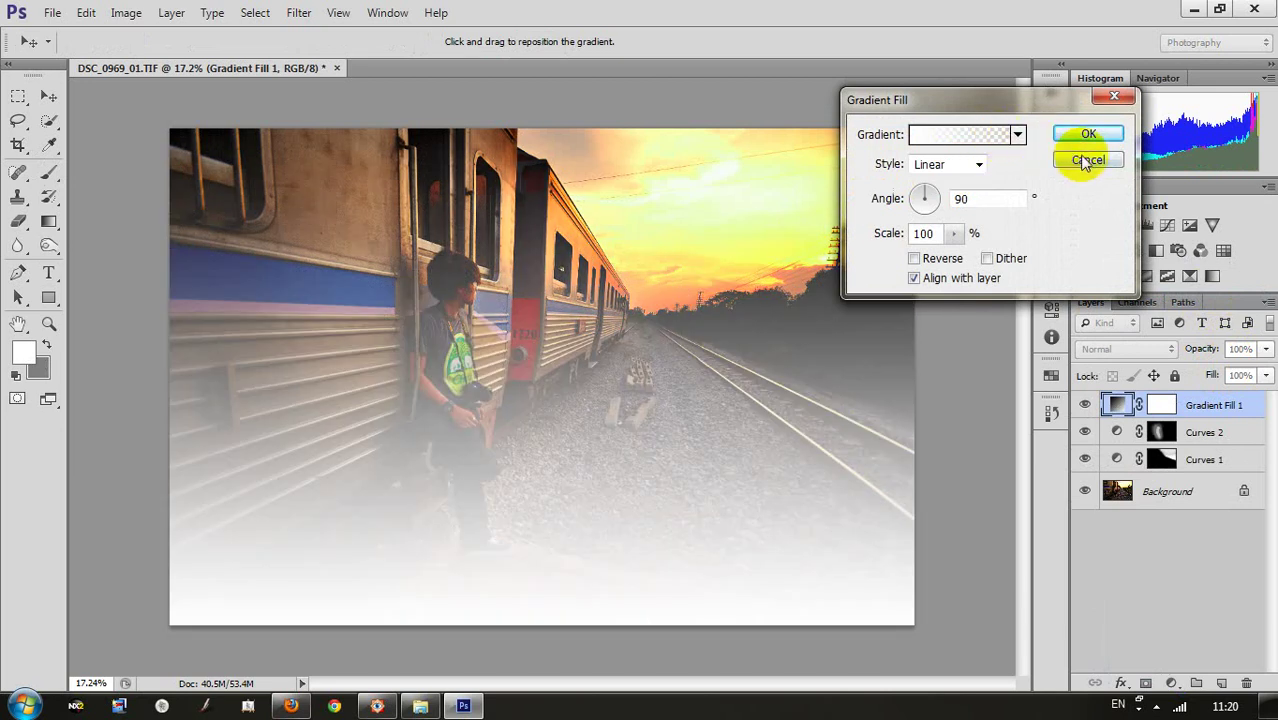
left_click(1088, 161)
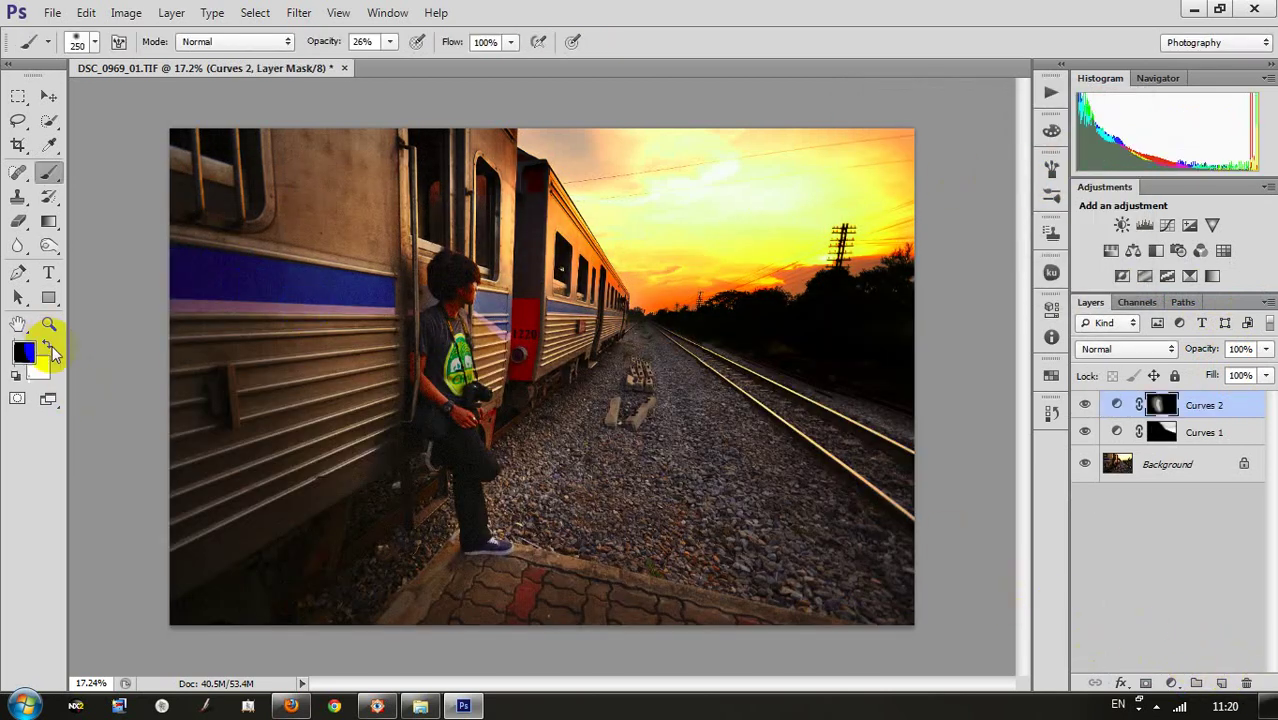
left_click(1144, 683)
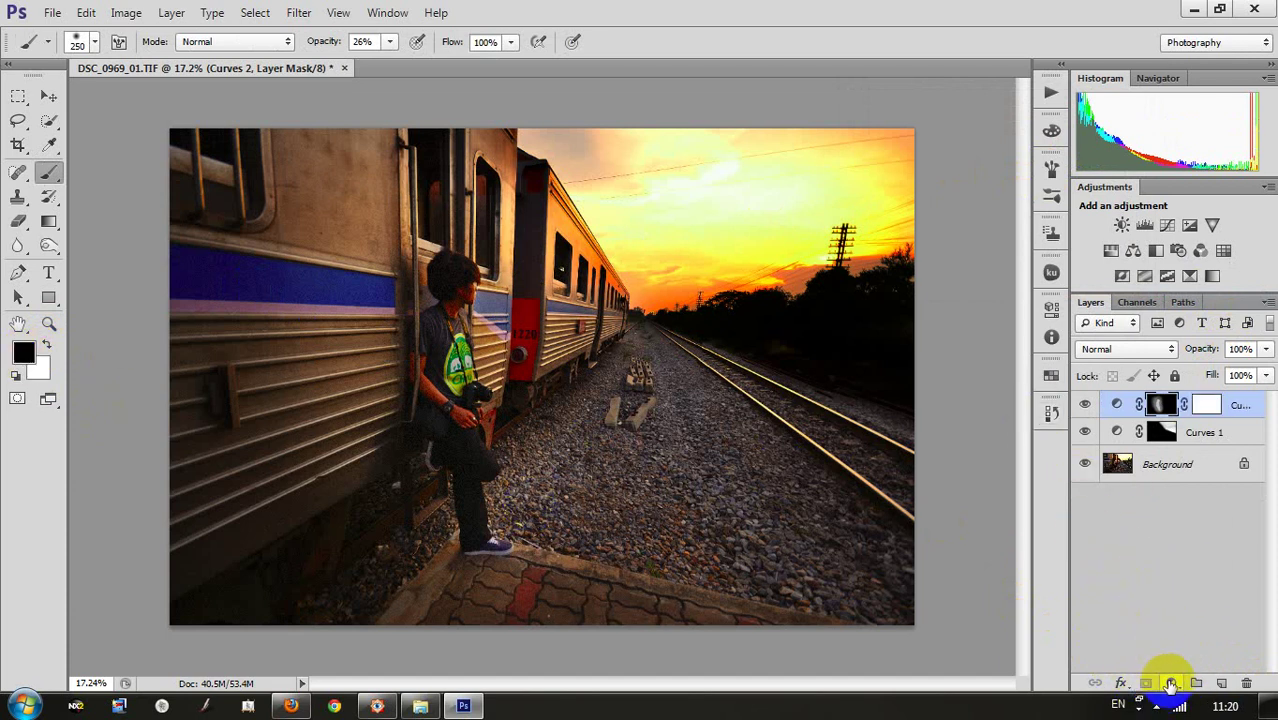
key("ctrl+z")
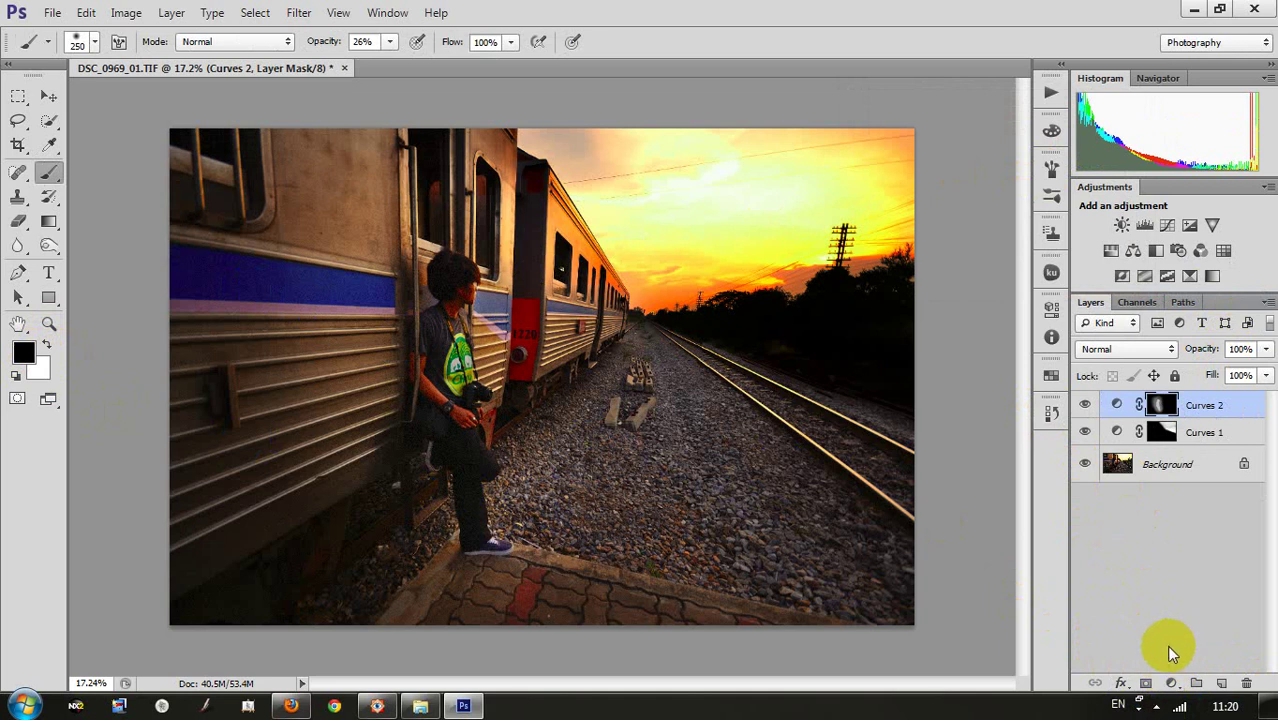
left_click(1171, 683)
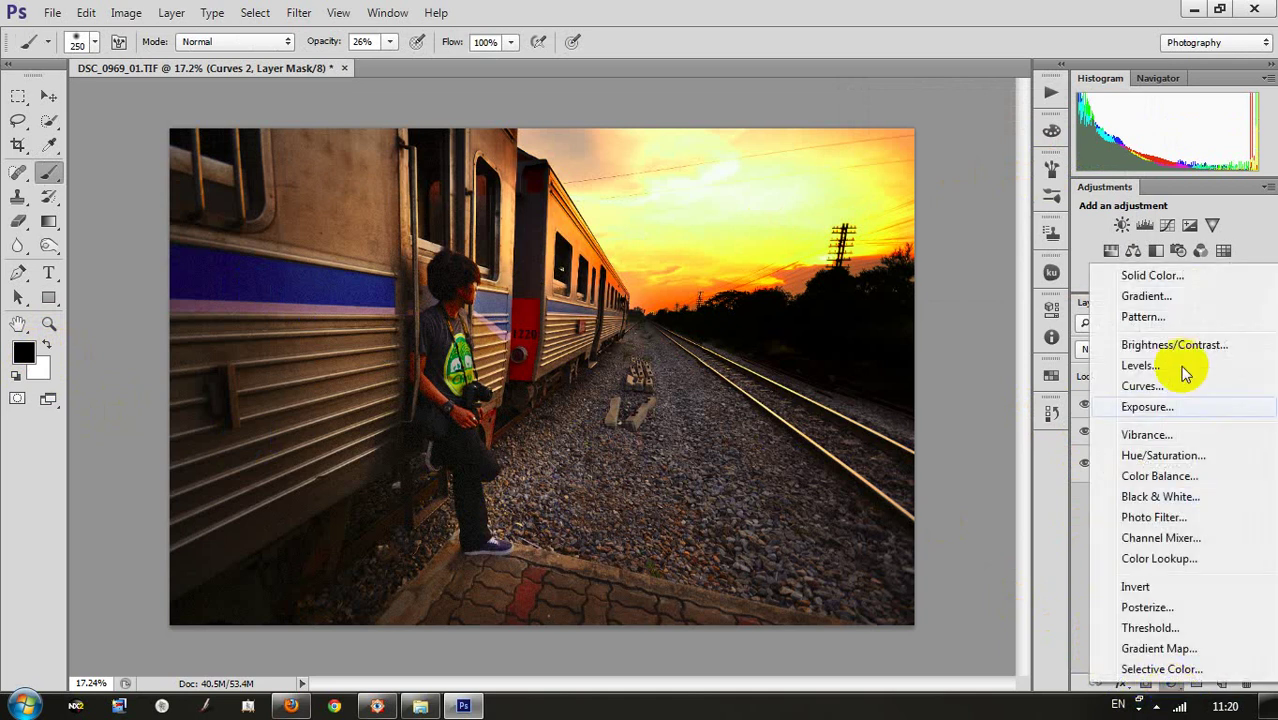
key("Escape")
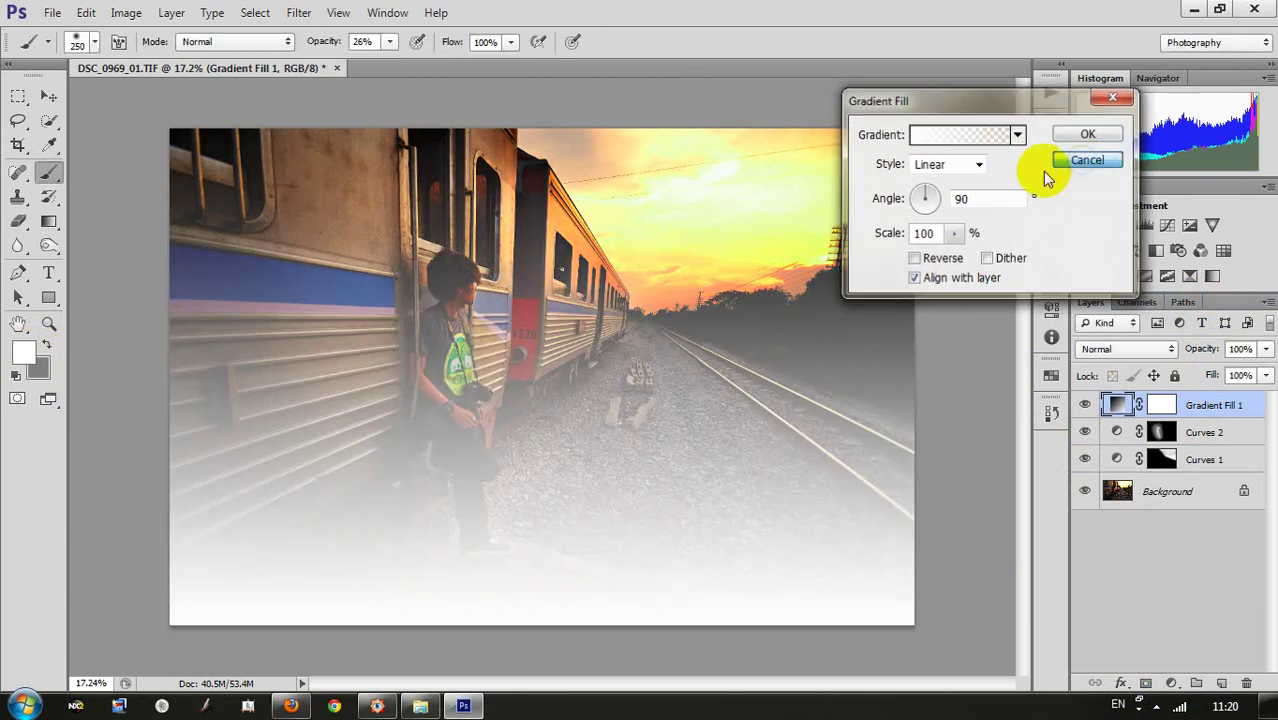
left_click(1085, 160)
Step: Reset colours to default black and white and add a new Gradient Fill layer
left_click(17, 376)
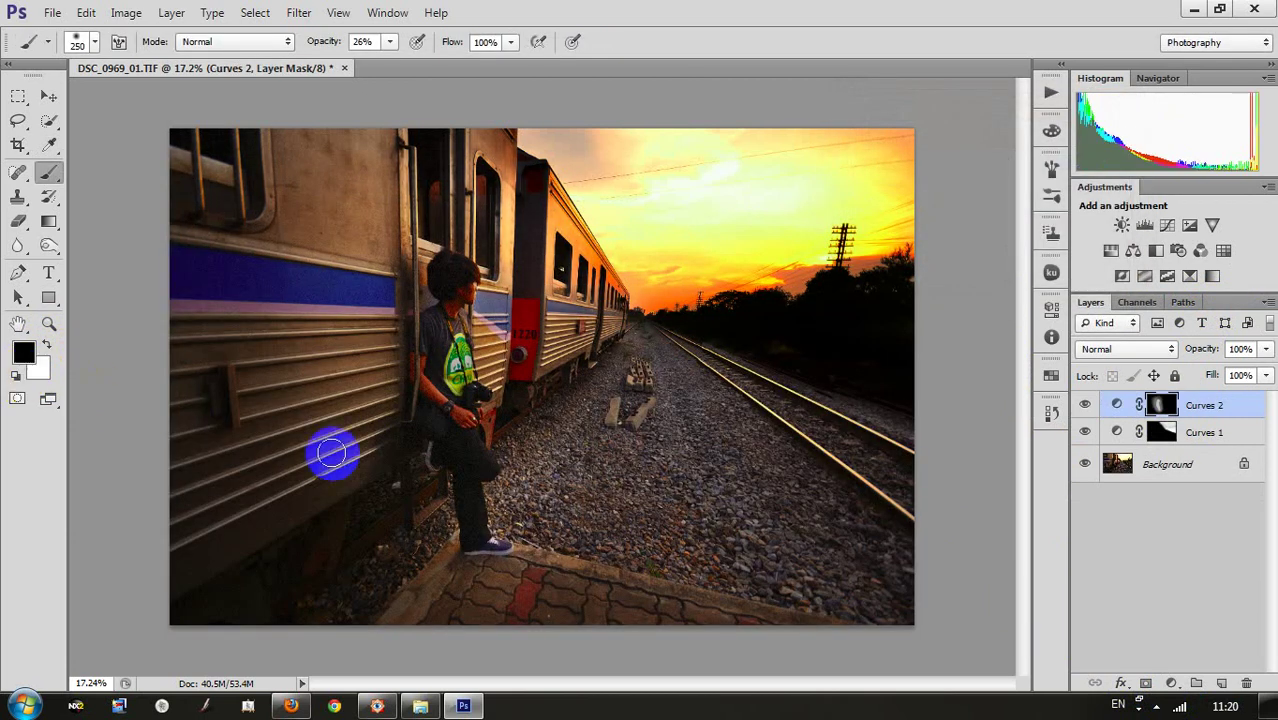
key("x")
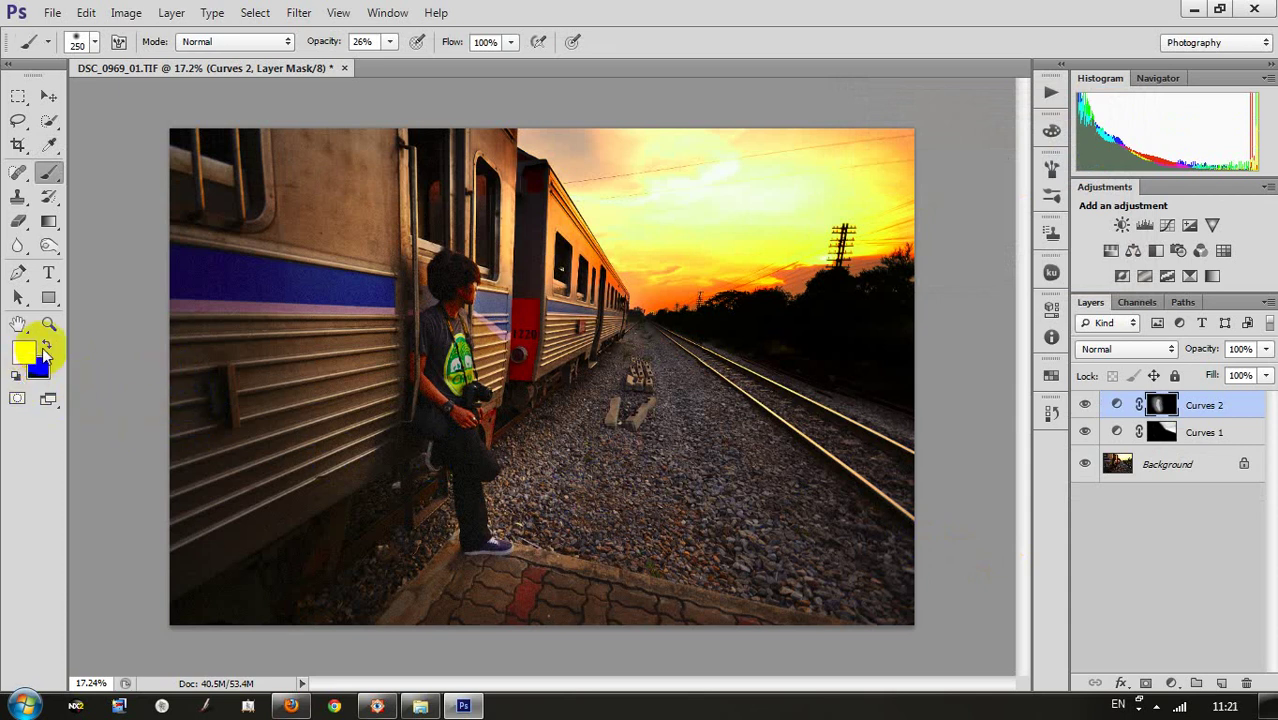
left_click(1171, 682)
left_click(1142, 298)
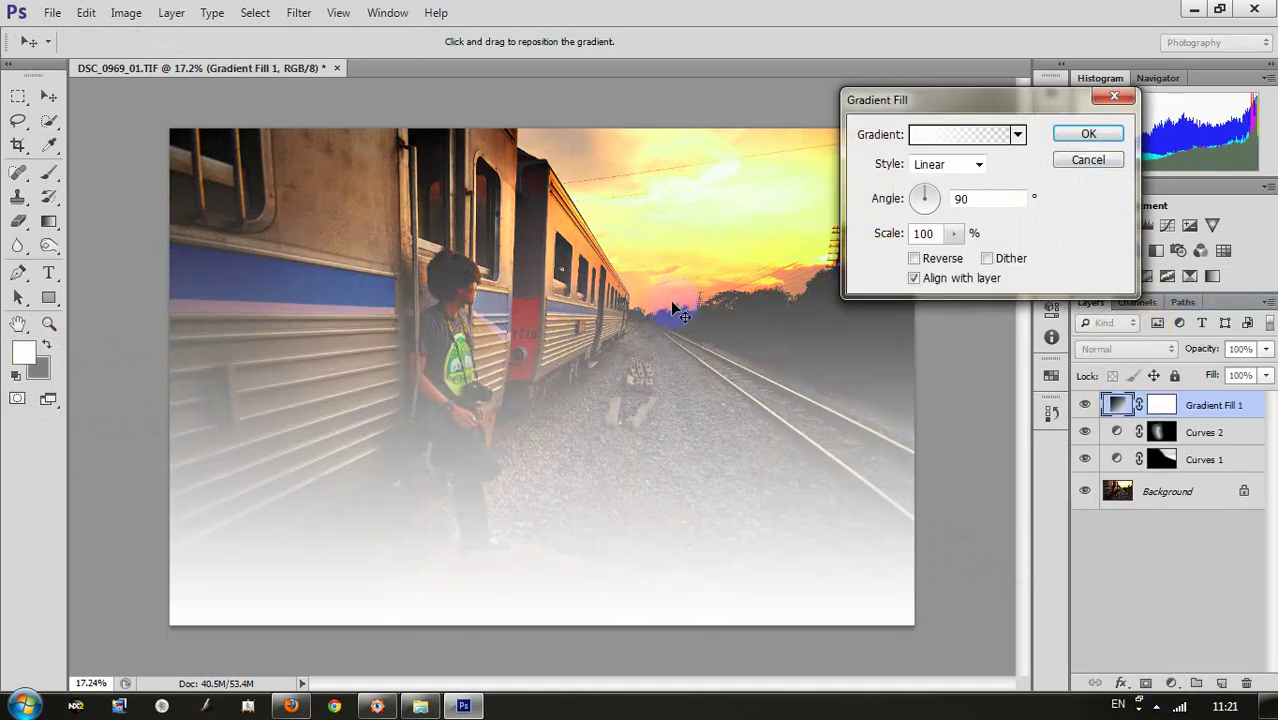
Step: Apply the Foreground to Transparent gradient with its left stop set to pure black
left_click(958, 134)
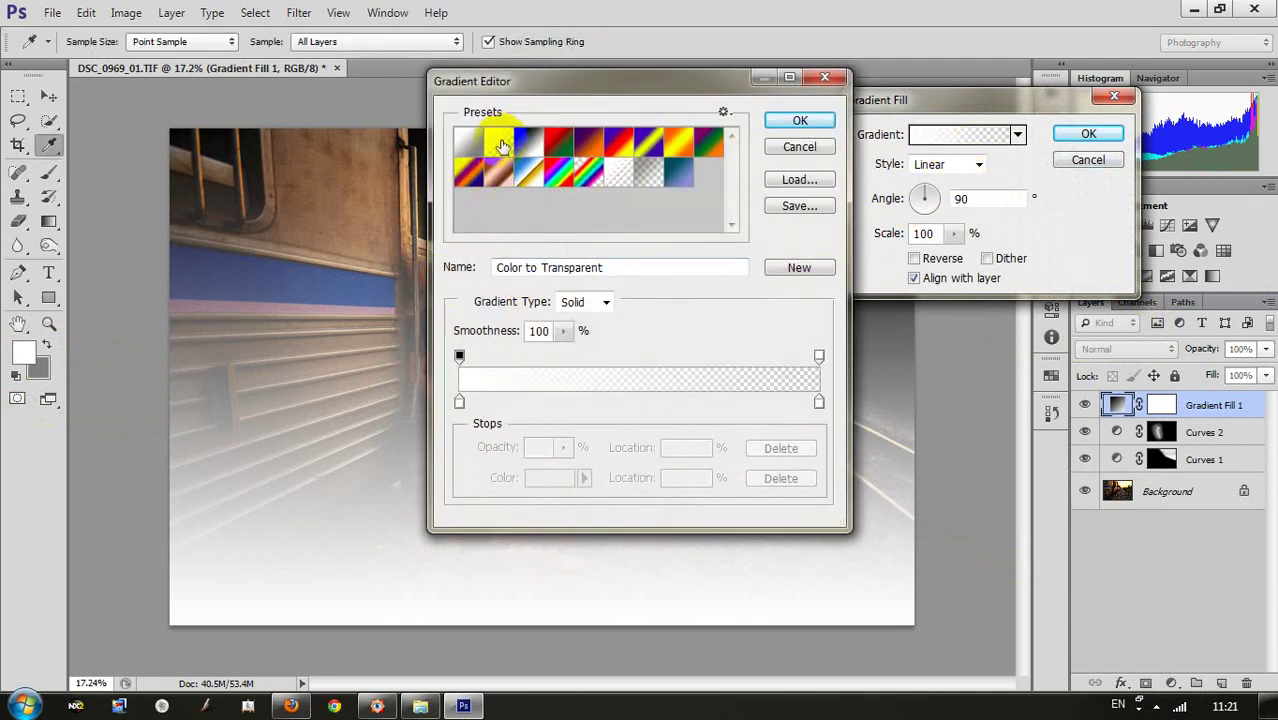
left_click(500, 144)
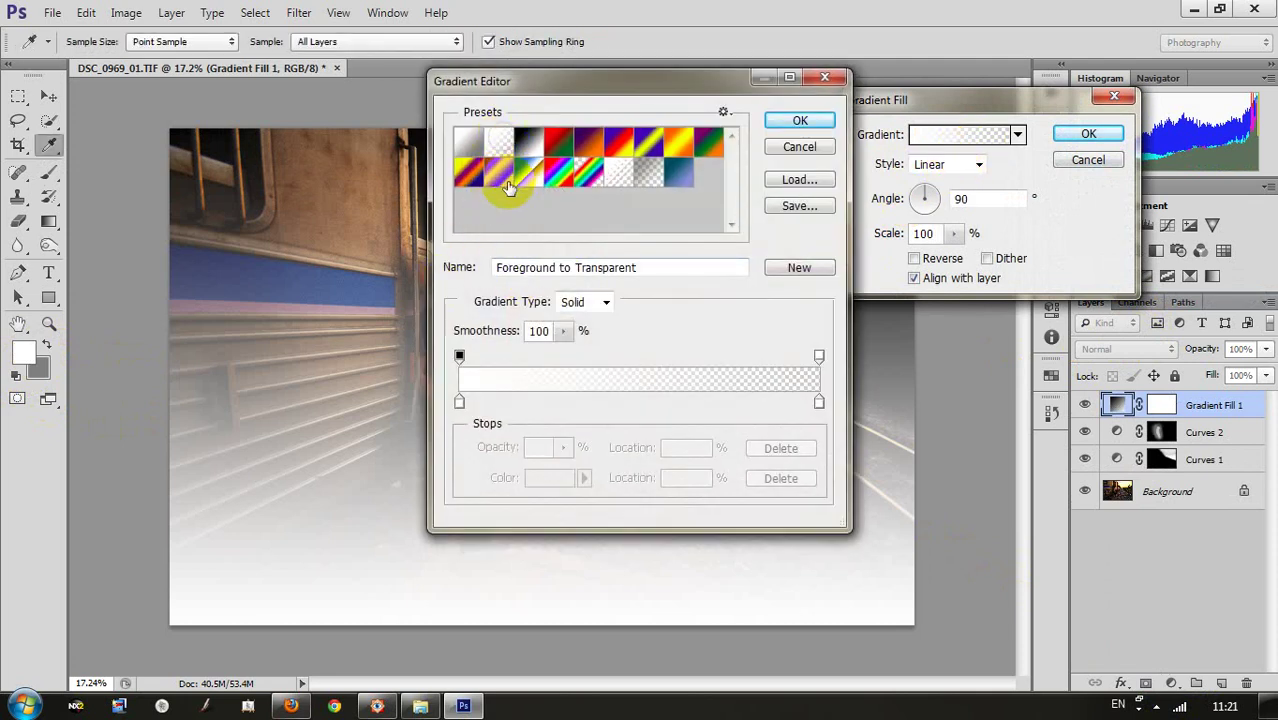
left_click(459, 402)
left_click(584, 478)
left_click(545, 485)
double_click(552, 488)
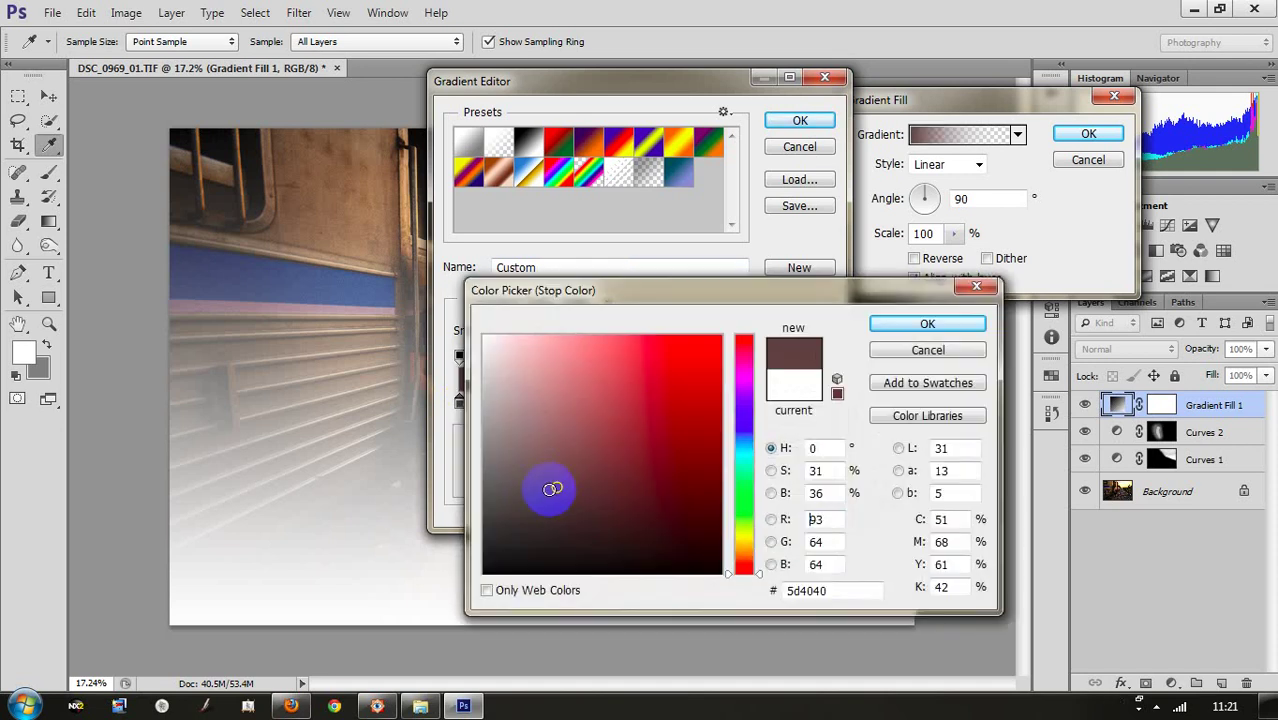
left_click_drag(508, 514, 456, 594)
left_click(922, 323)
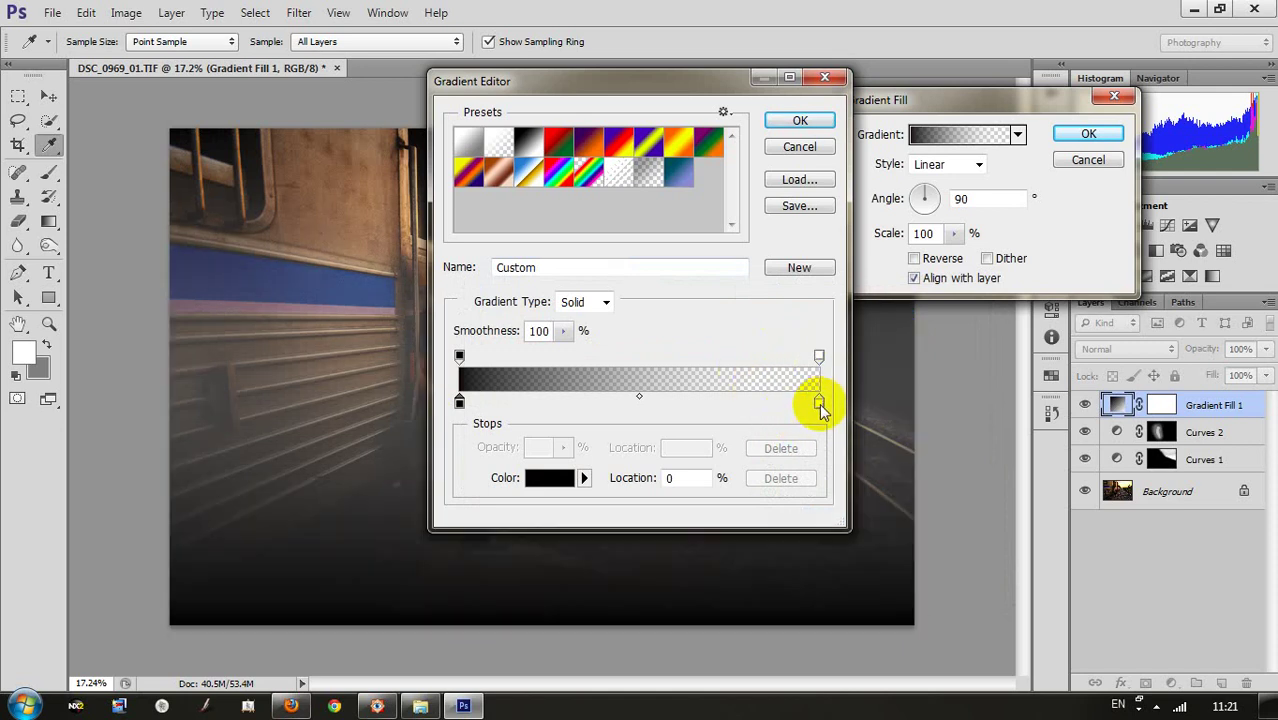
left_click(797, 124)
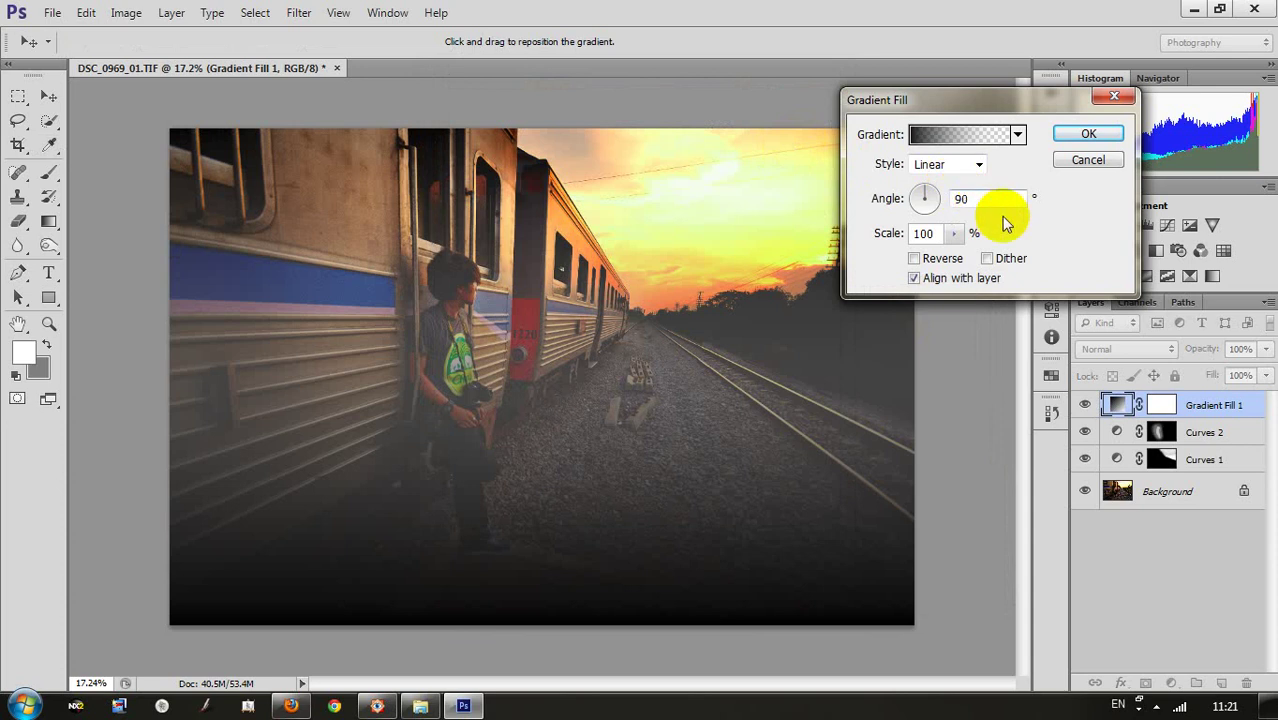
Step: Move the gradient's transparent right stop slightly and apply the change
left_click(995, 134)
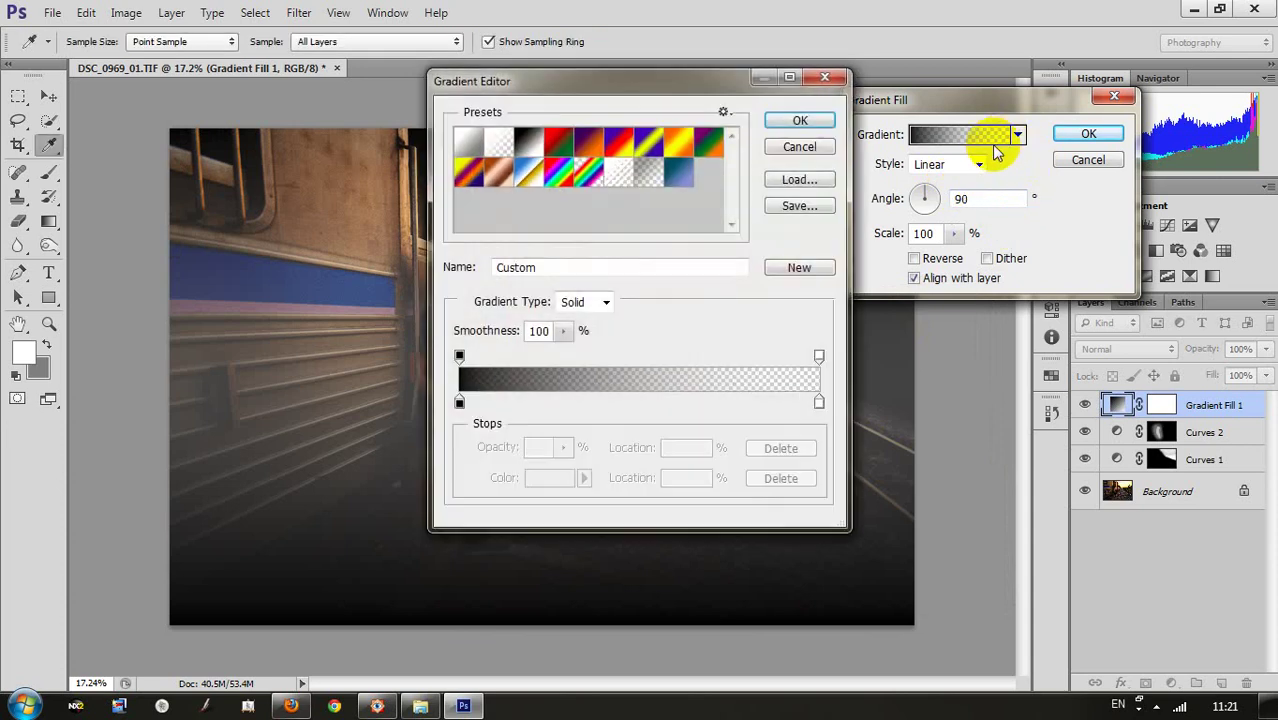
left_click(821, 402)
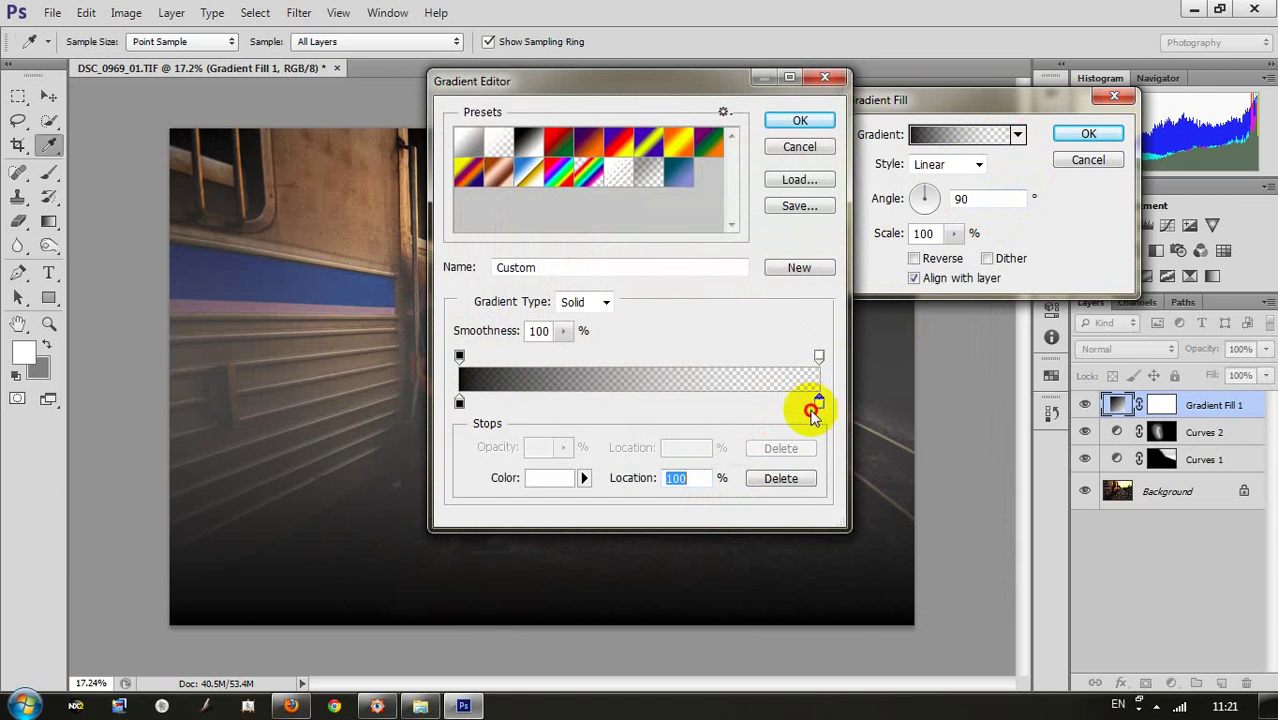
mouse_move(819, 402)
left_mouse_down()
mouse_move(748, 404)
mouse_move(841, 396)
left_mouse_up()
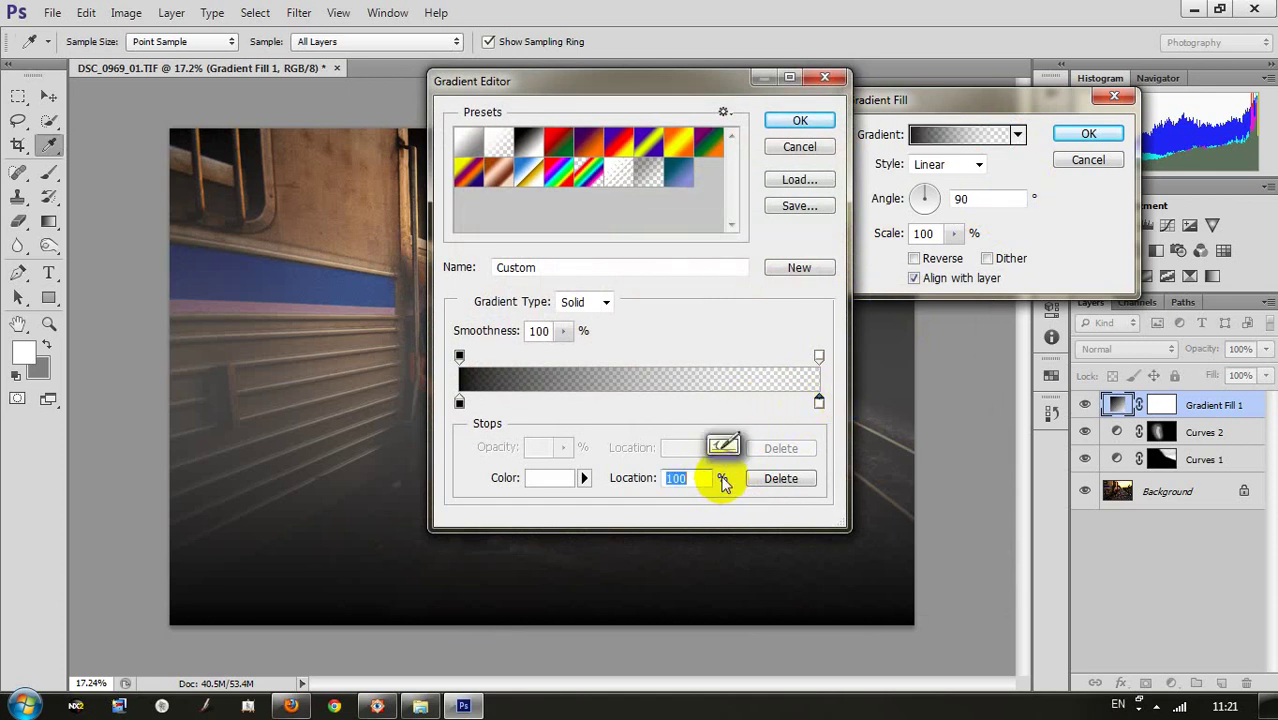
left_click(799, 122)
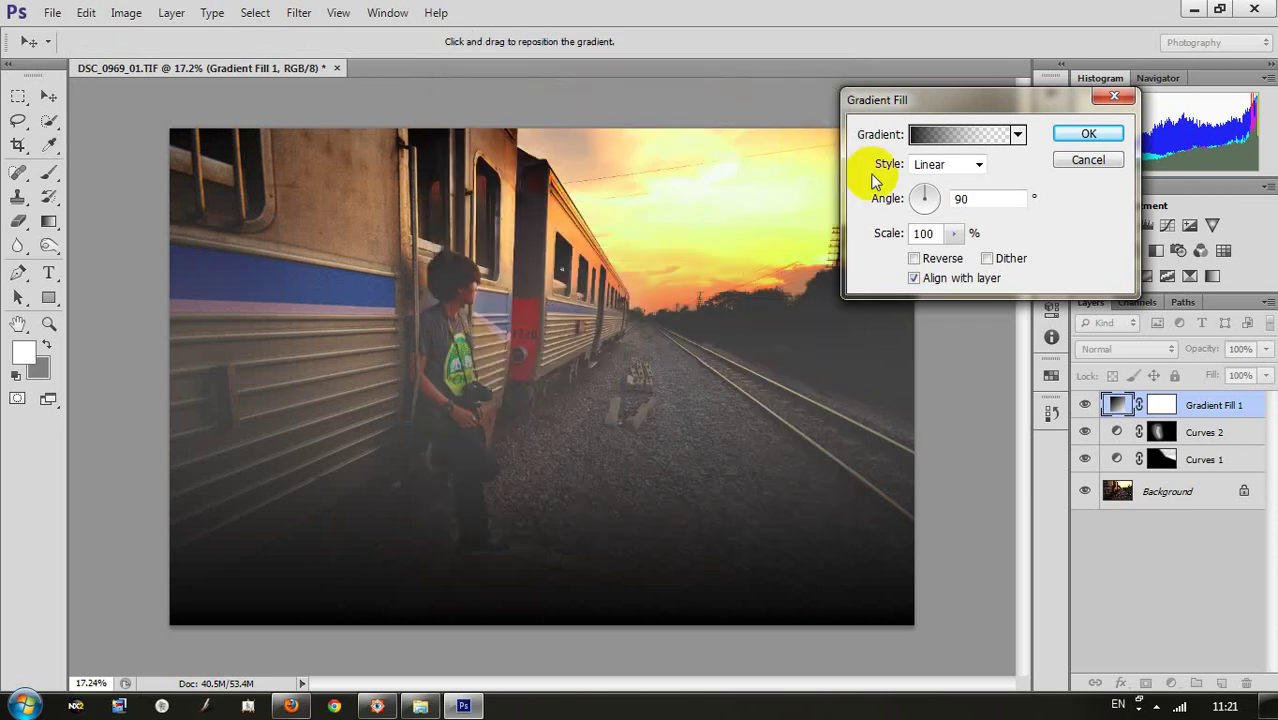
Step: Make the gradient a reversed Radial style at 209% scale and confirm it
left_click(972, 165)
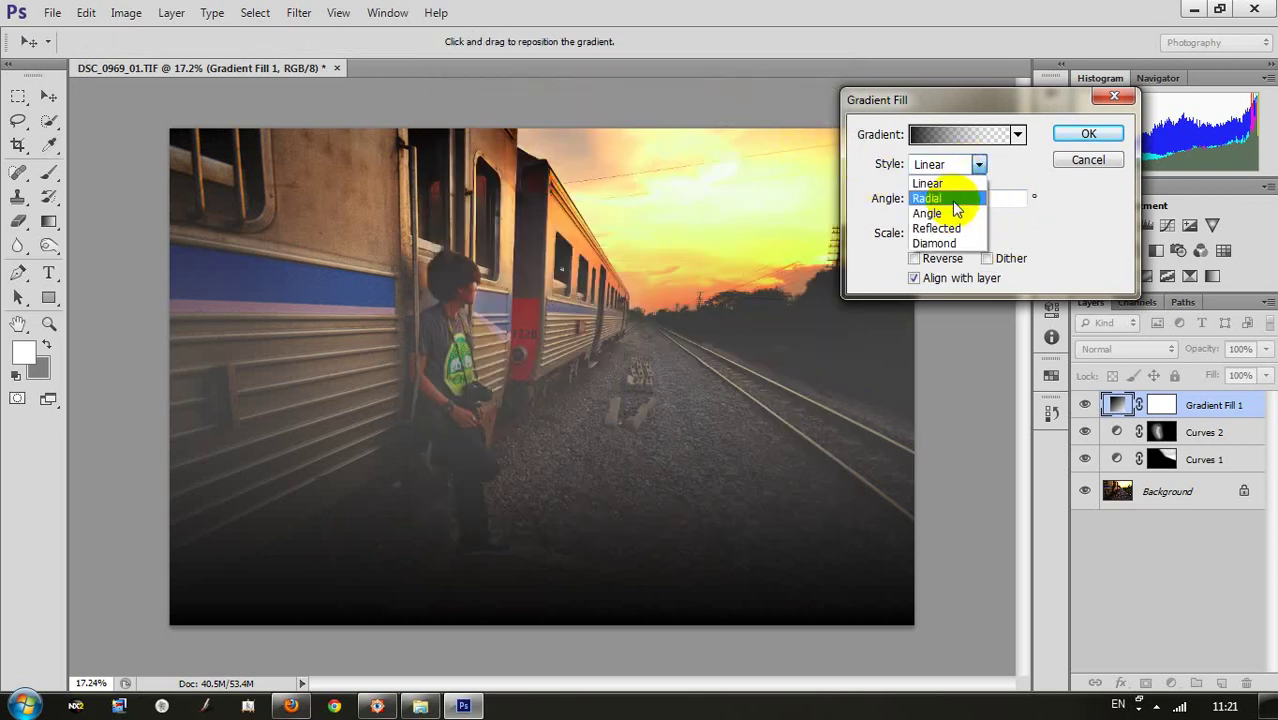
left_click(950, 199)
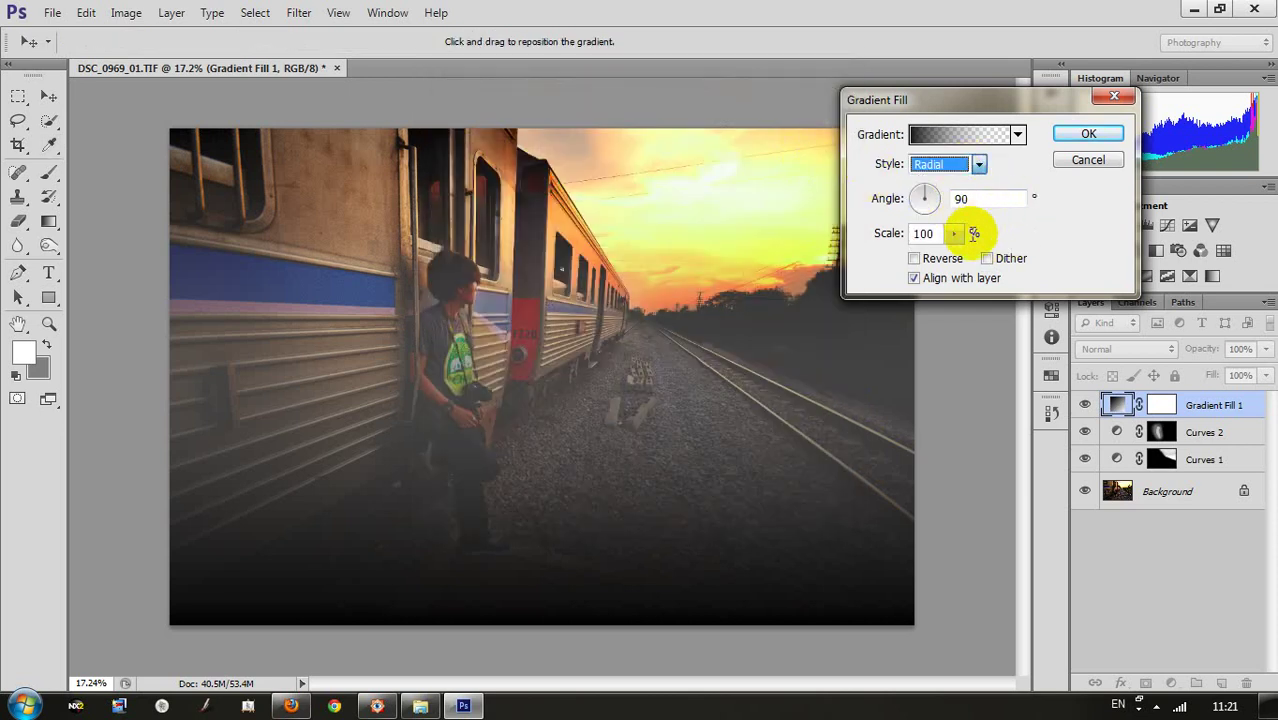
left_click(916, 259)
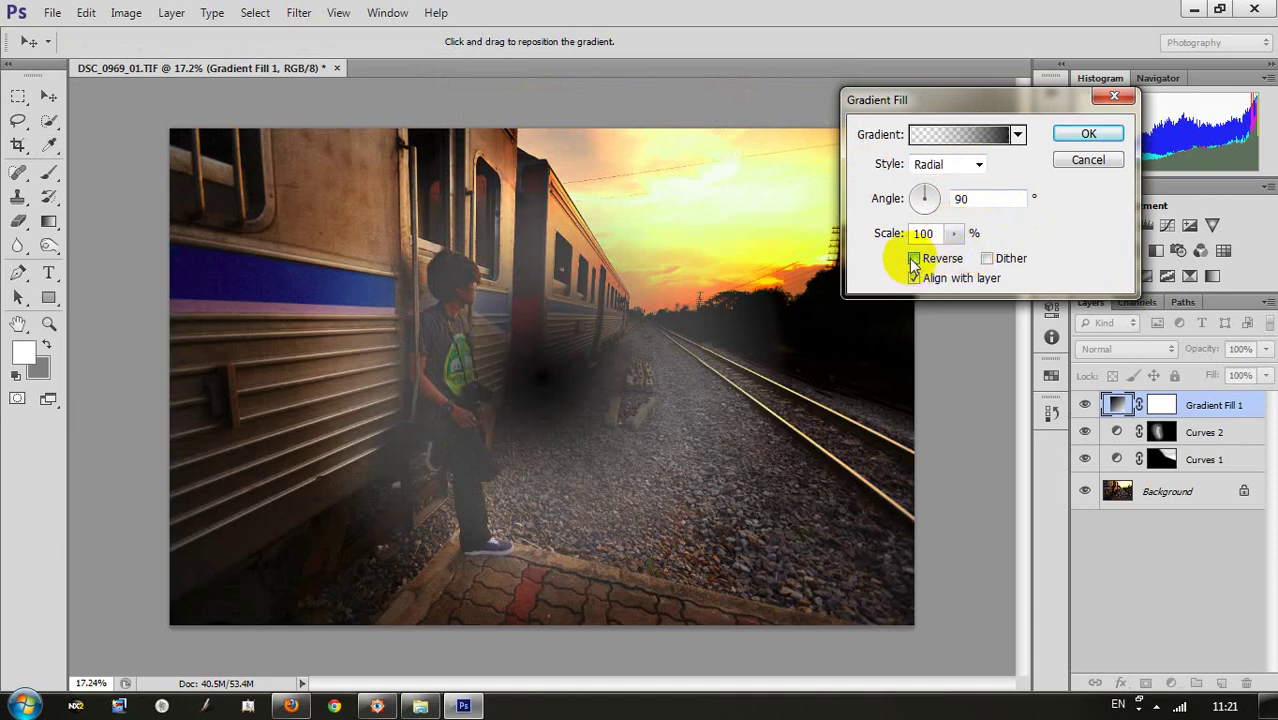
left_click(913, 260)
key("alt+r")
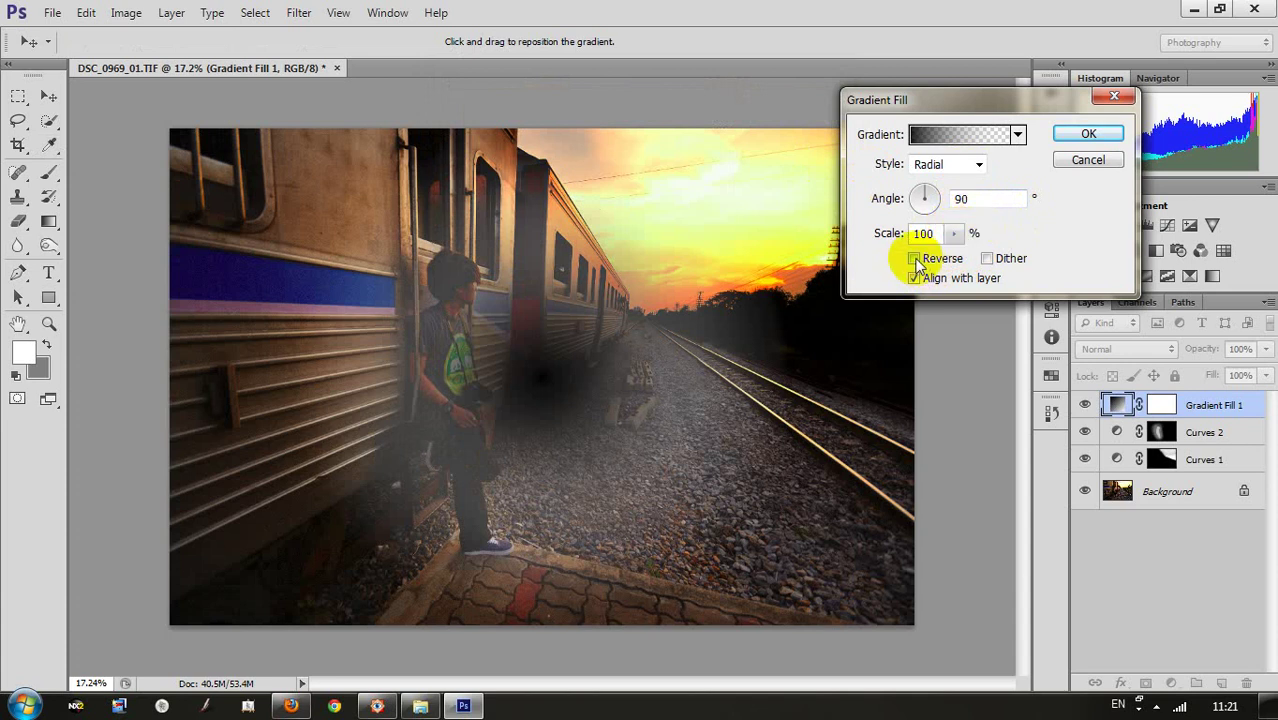
left_click(915, 259)
left_click(948, 262)
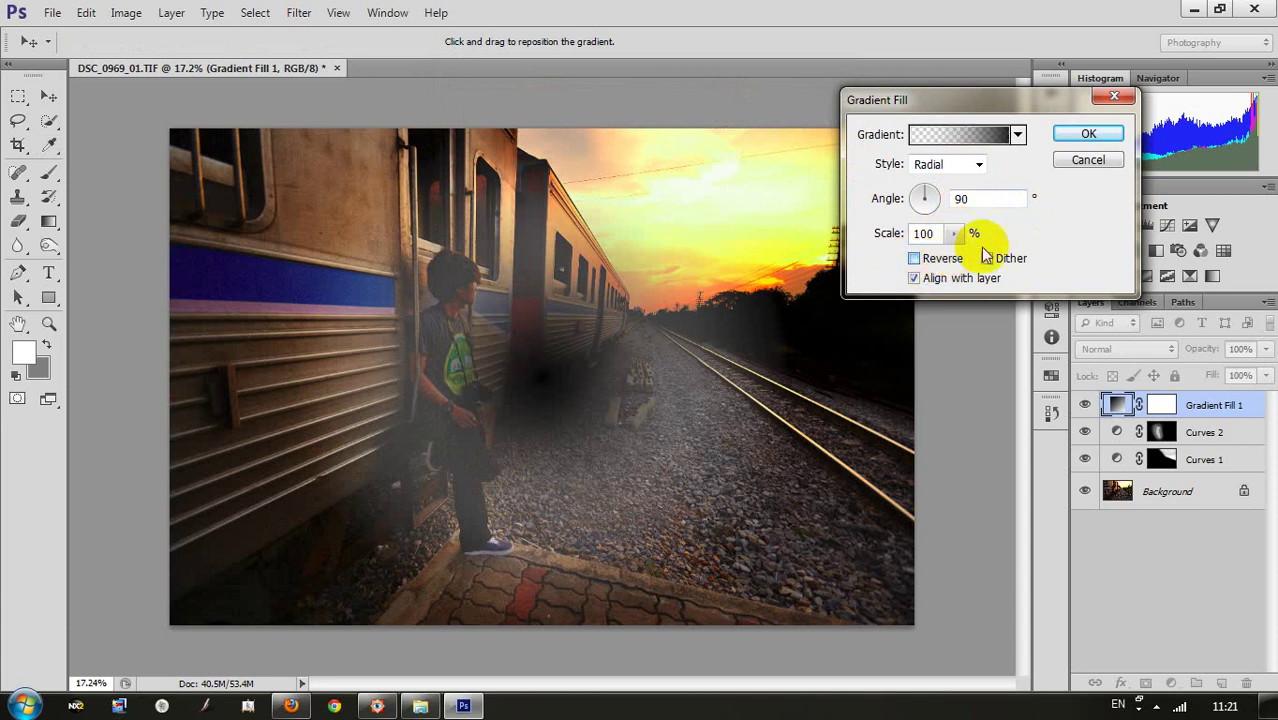
left_click(955, 236)
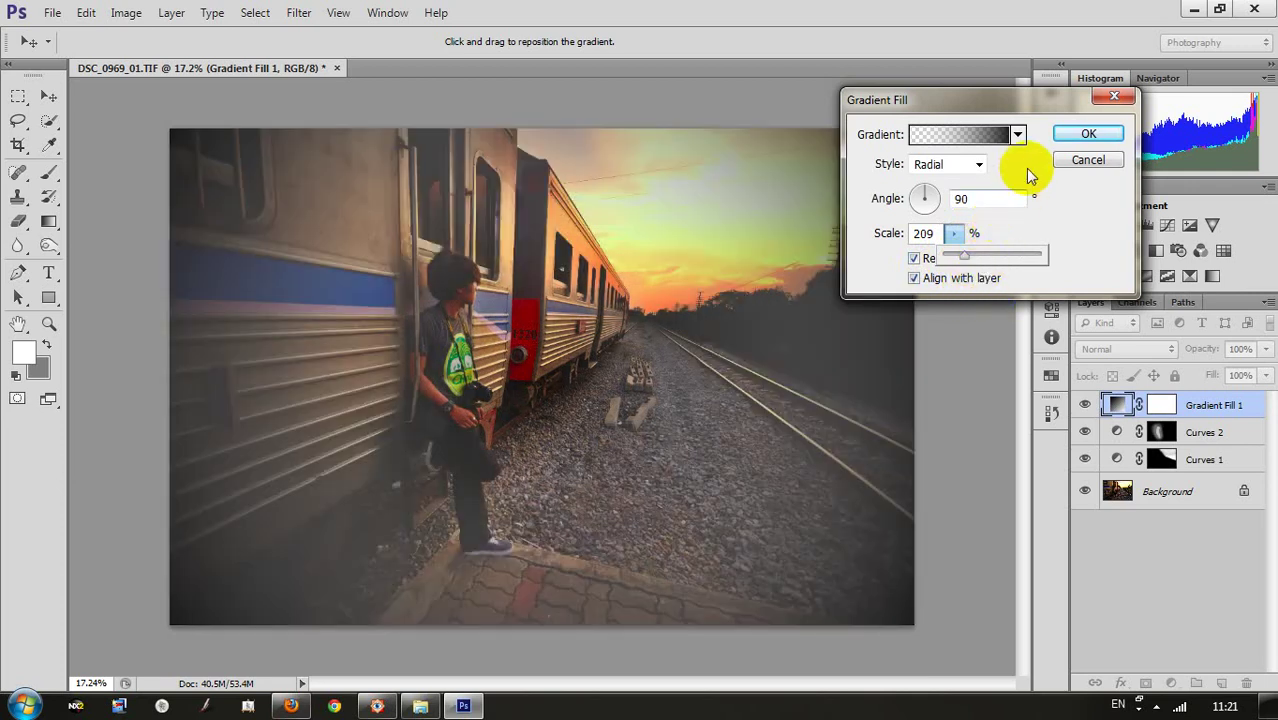
left_click(1089, 136)
key("b")
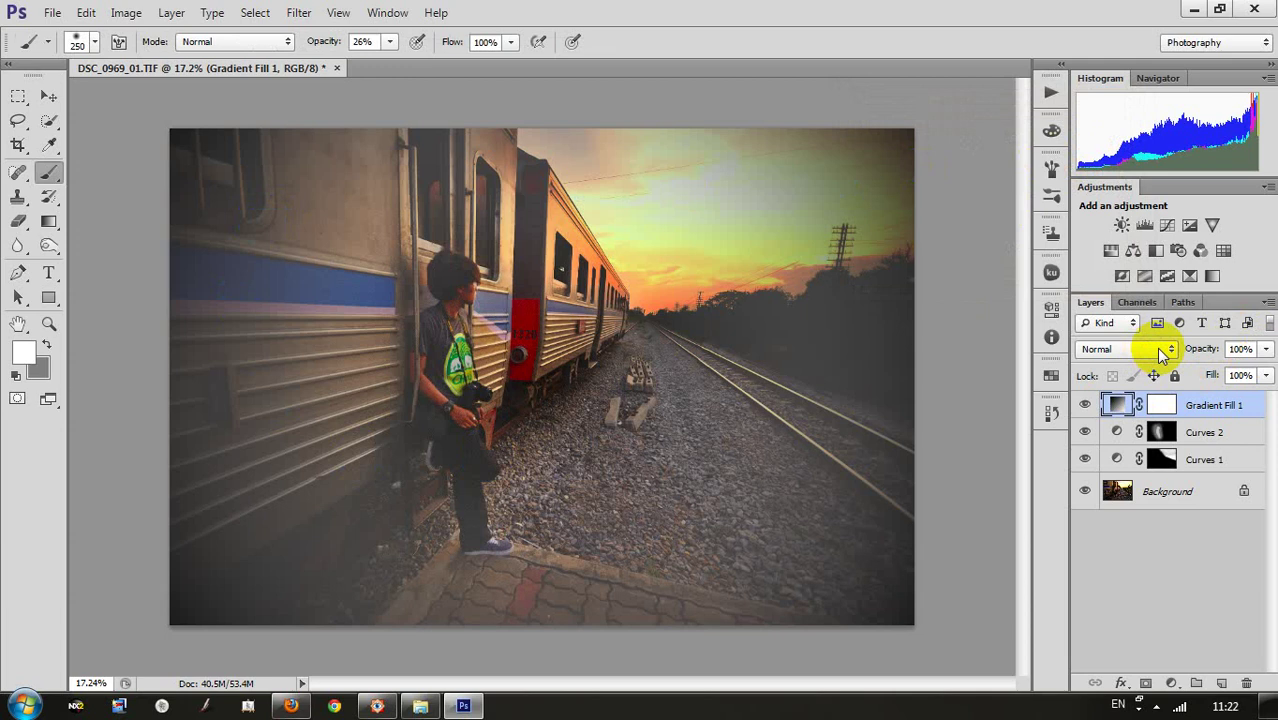
Step: Set Gradient Fill 1 to Soft Light blending at about 54% opacity
left_click(1160, 350)
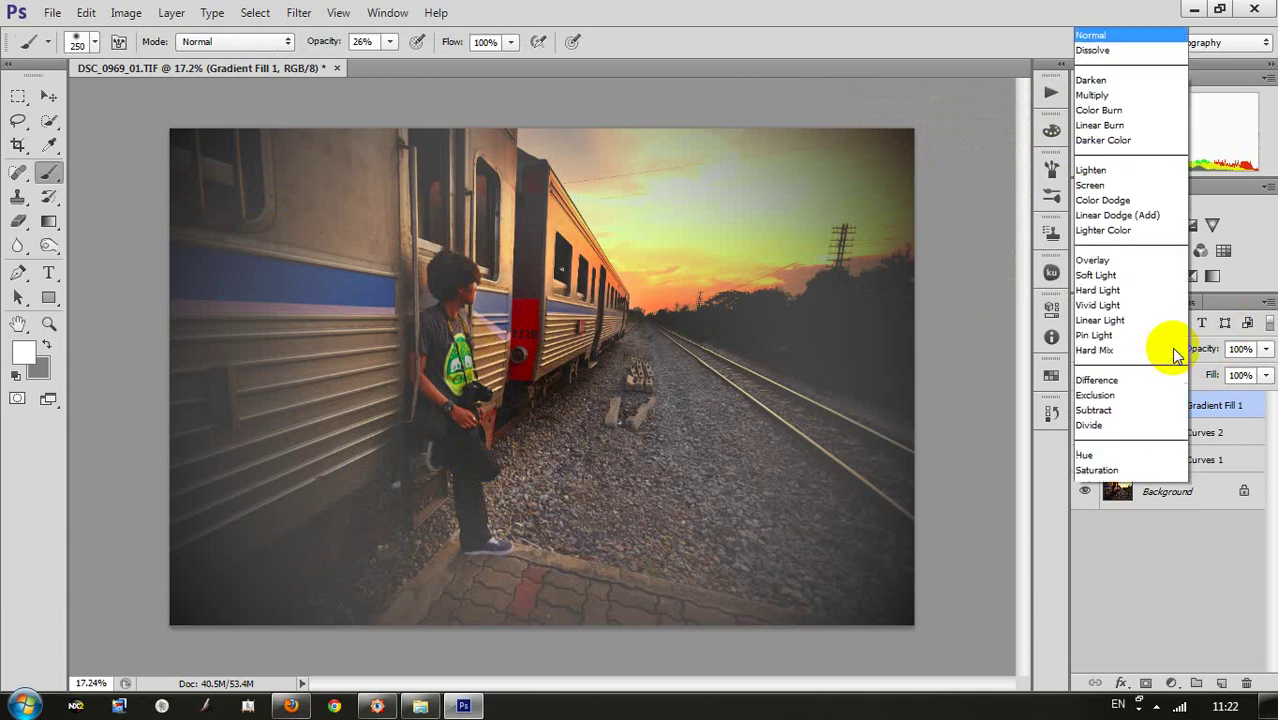
left_click(1097, 252)
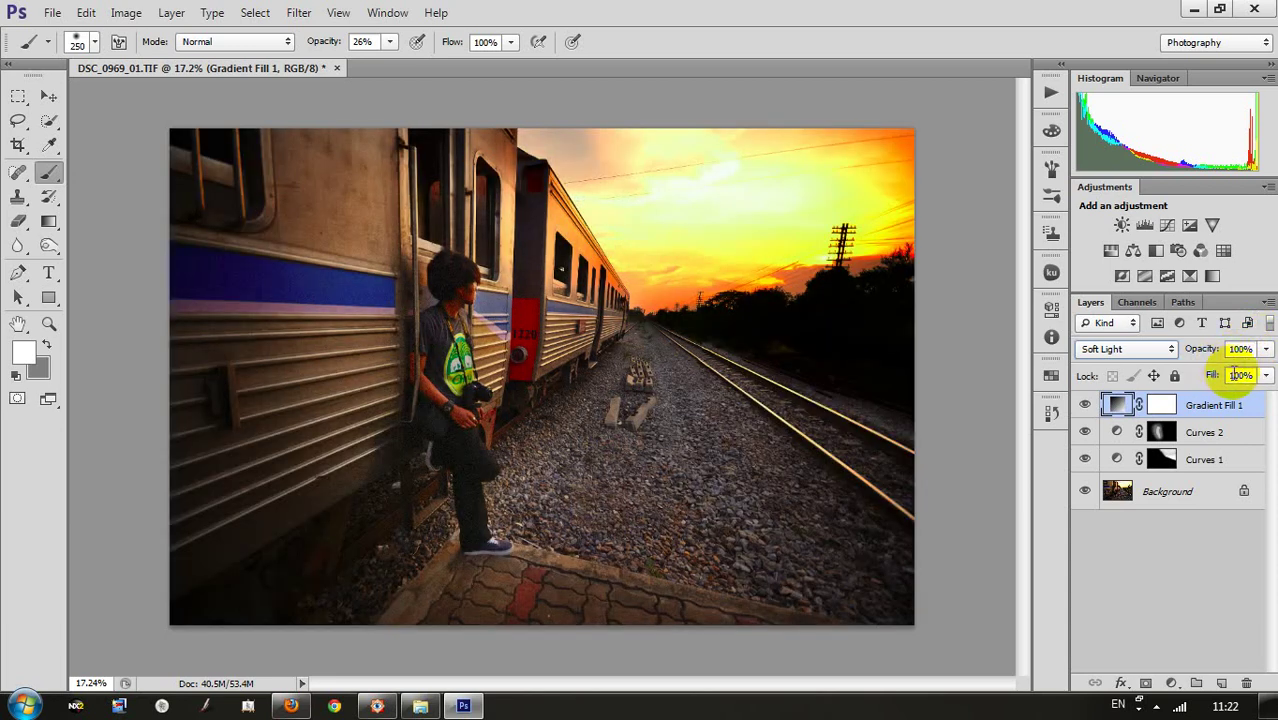
left_click(1266, 349)
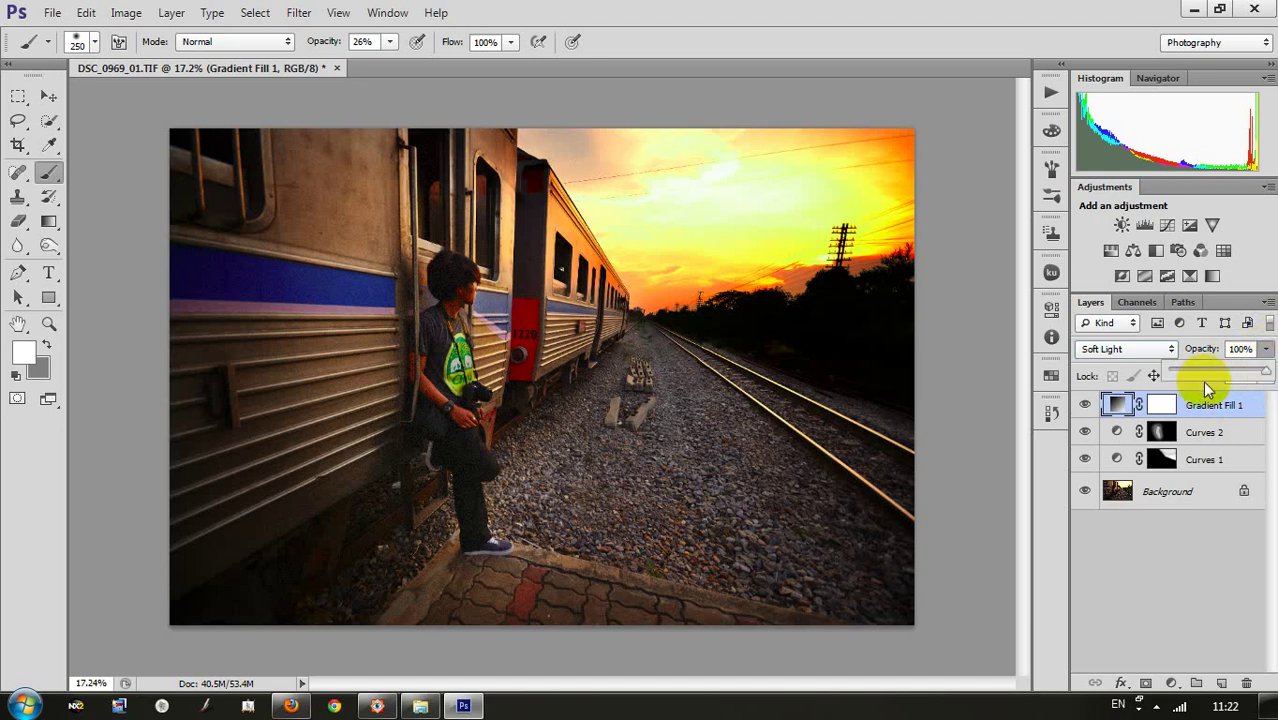
left_click(1221, 370)
key("shift+alt+n")
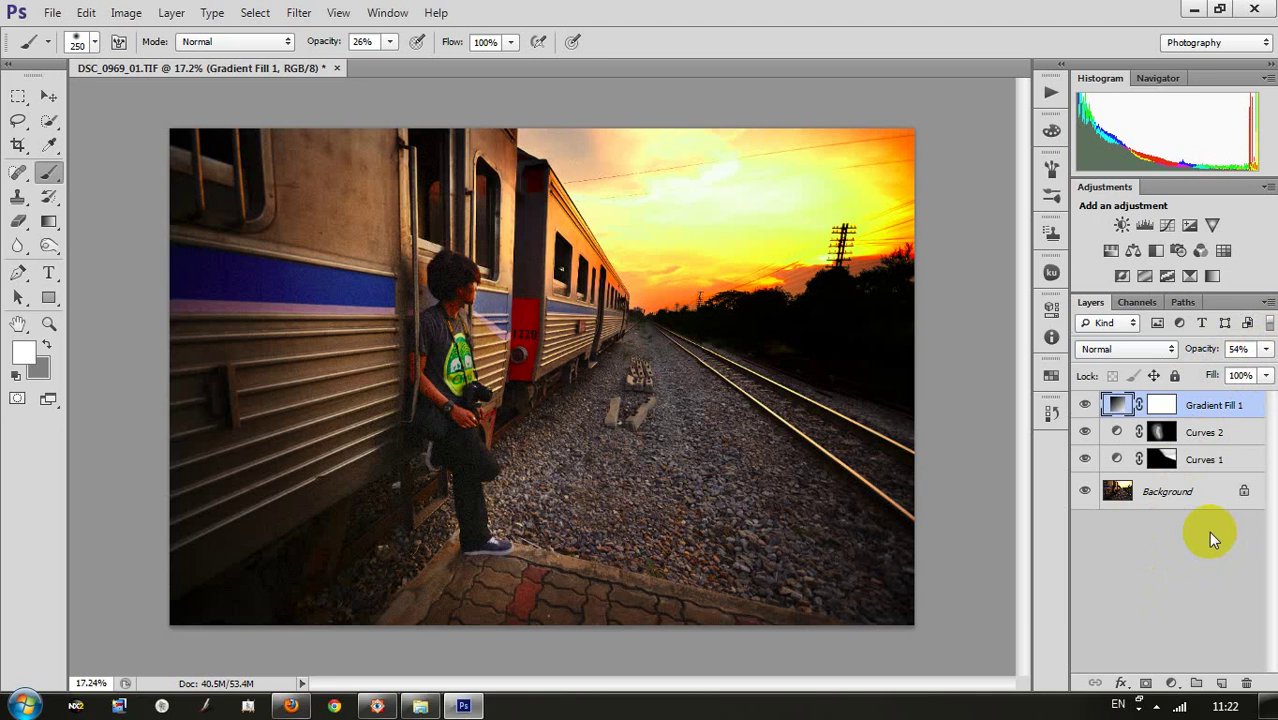
left_click(1208, 531)
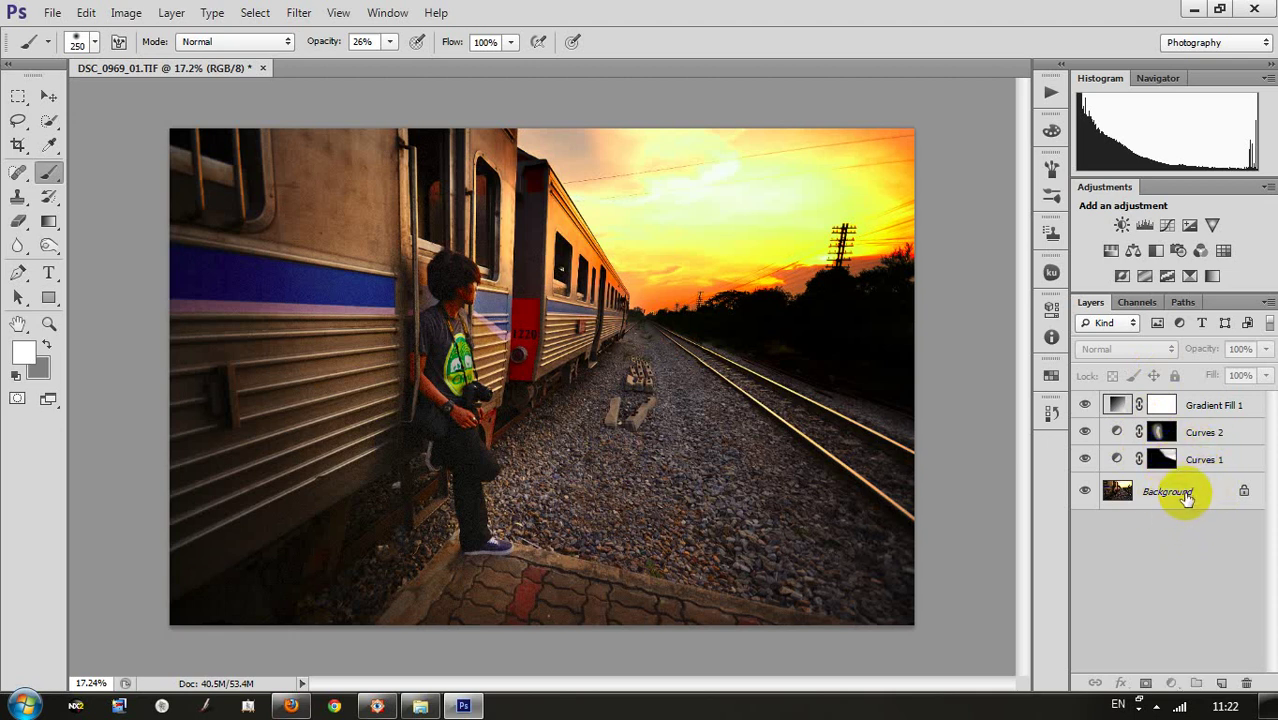
Step: Flatten the Curves and Gradient Fill layers into the Background with Ctrl+Shift+E
left_click(1186, 498, "ctrl")
key("ctrl+shift+e")
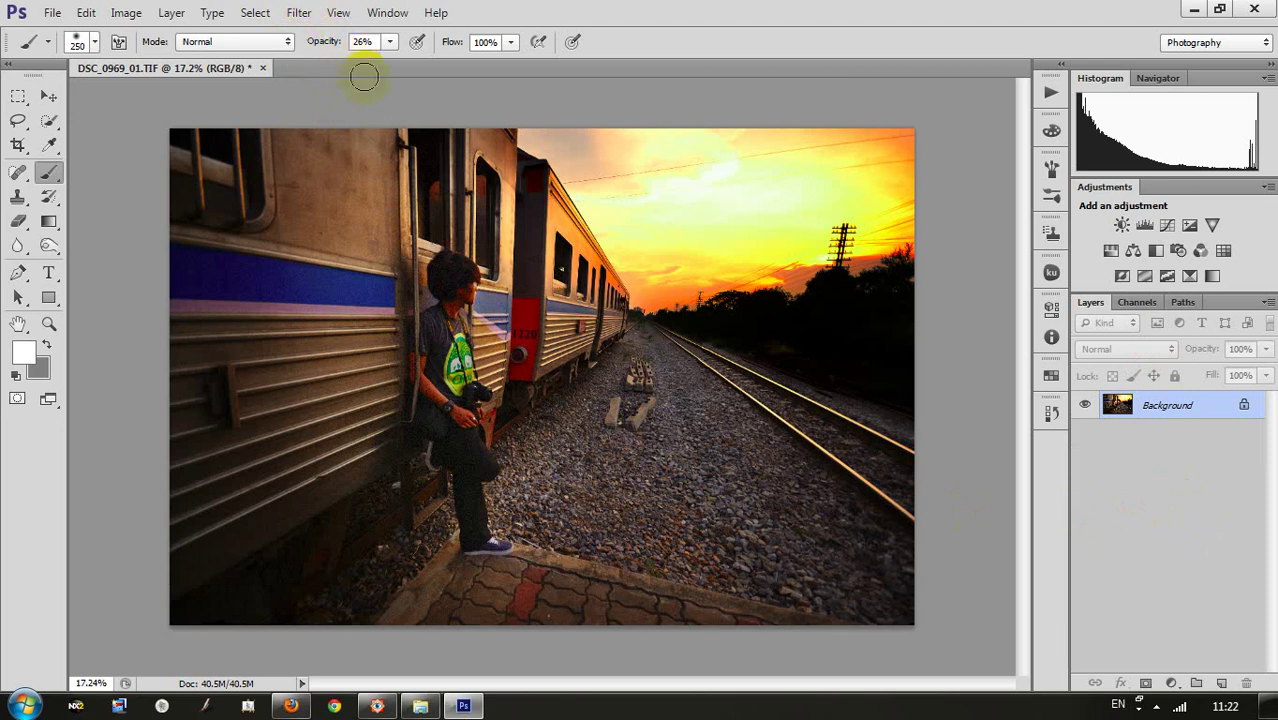
left_click(299, 13)
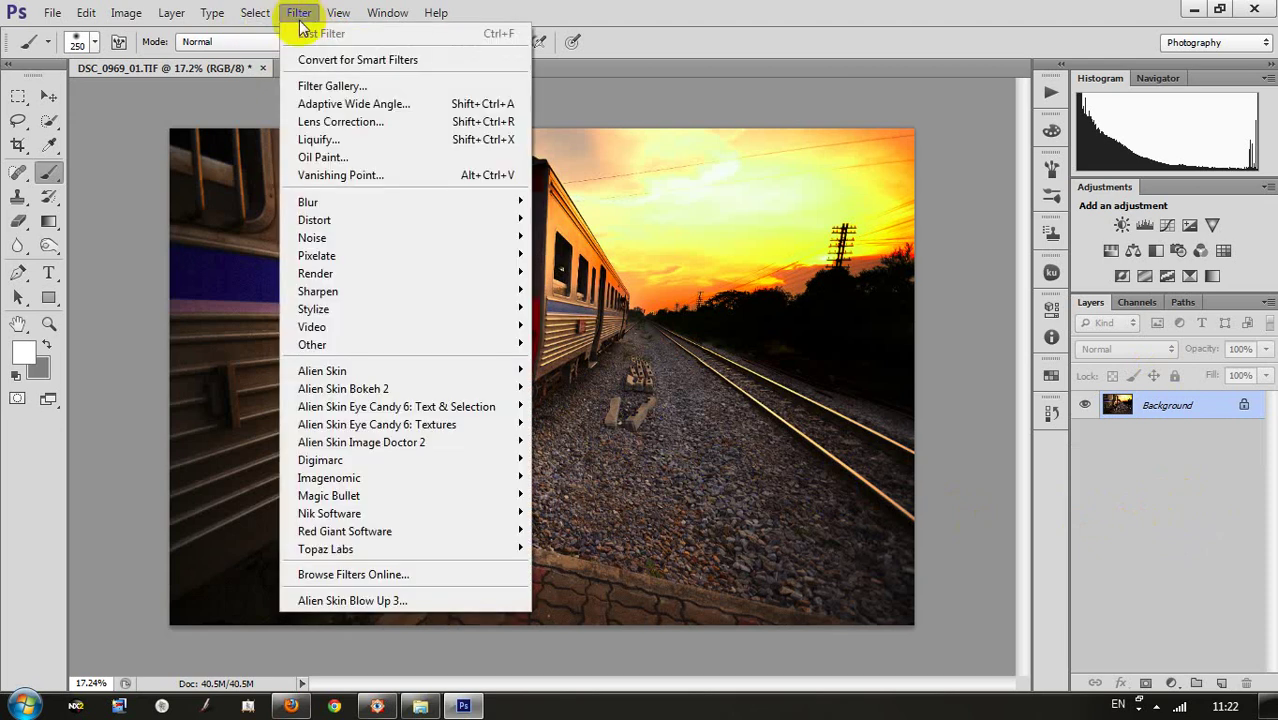
mouse_move(340, 531)
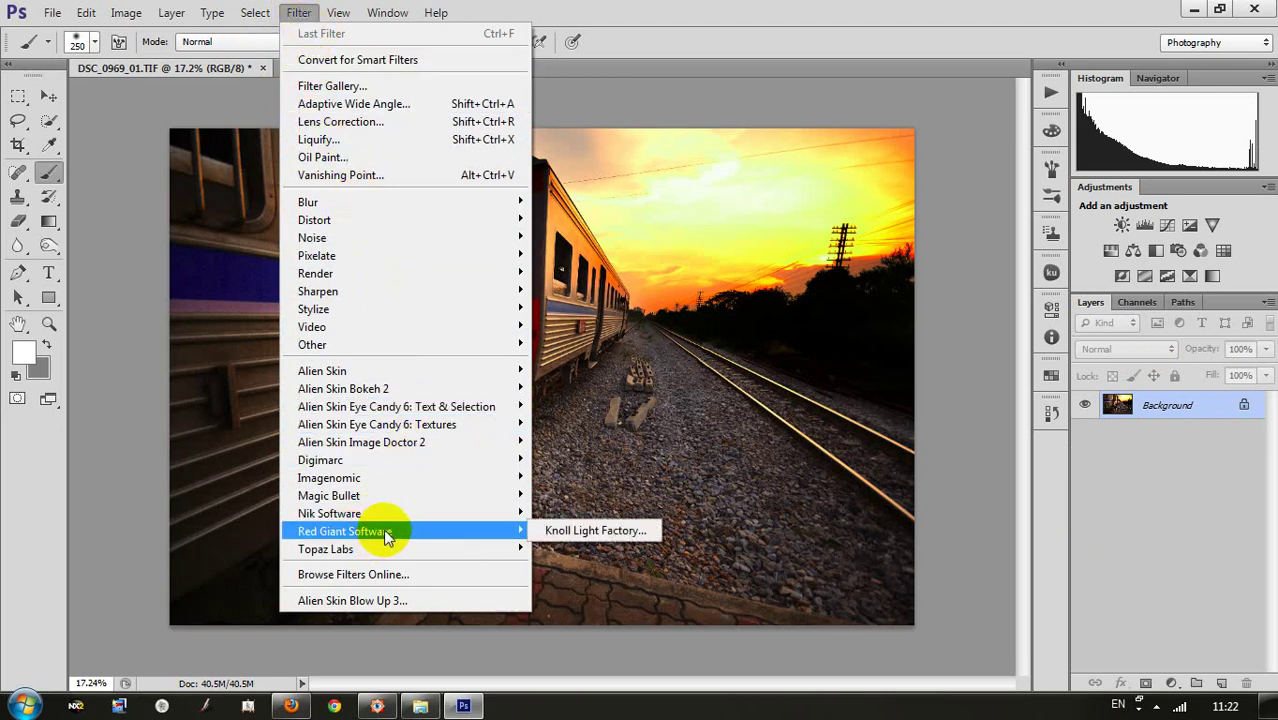
Step: Launch Knoll Light Factory and place the sunset preset flare on the sun
left_click(575, 531)
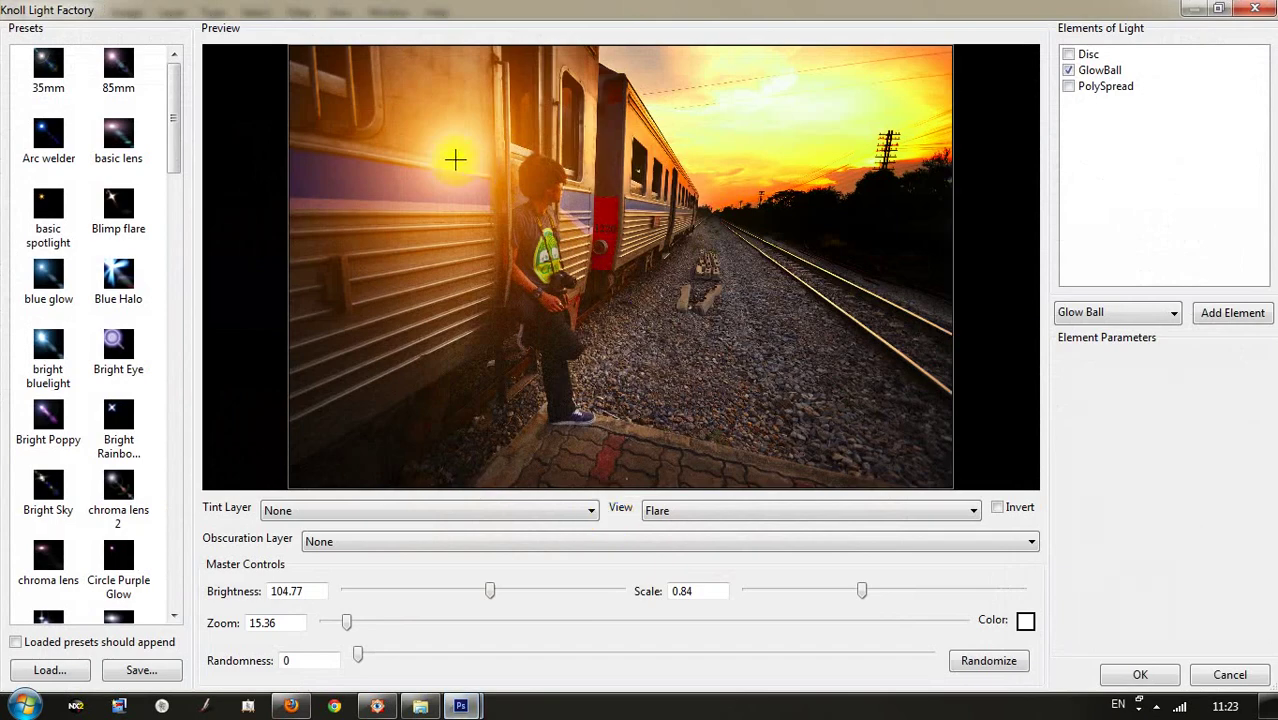
left_click_drag(455, 160, 709, 204)
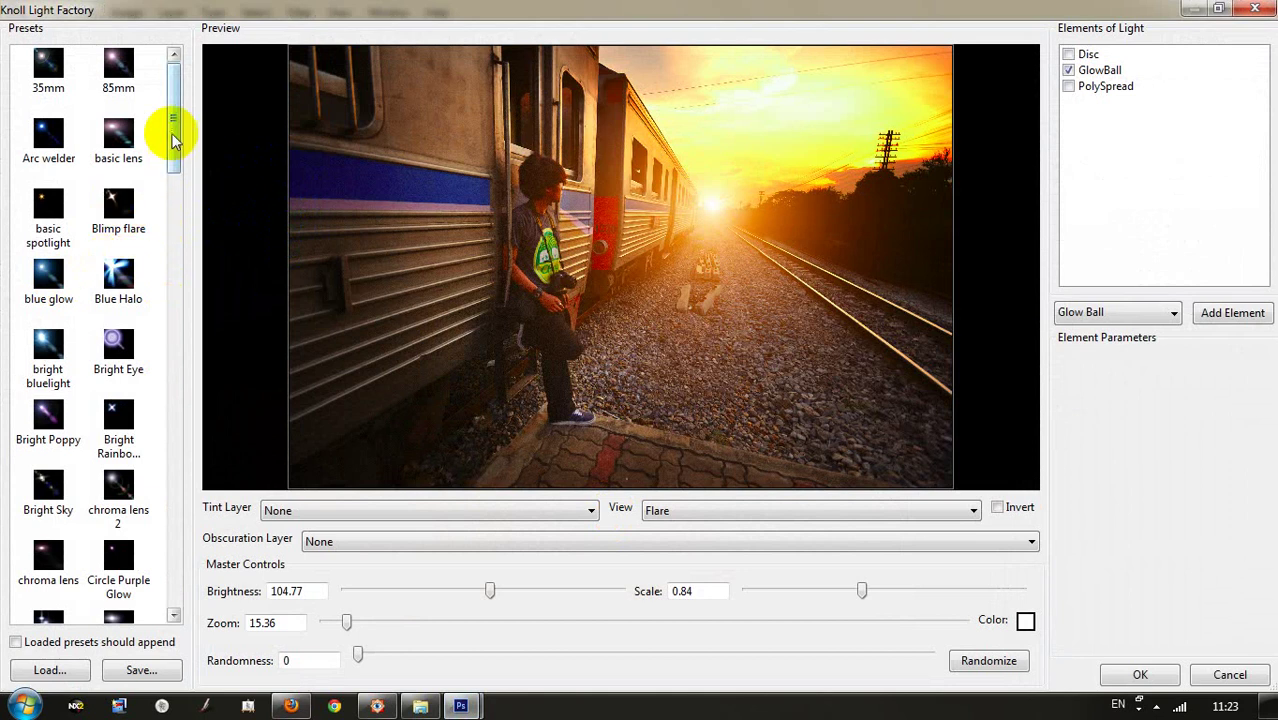
left_click_drag(172, 140, 172, 420)
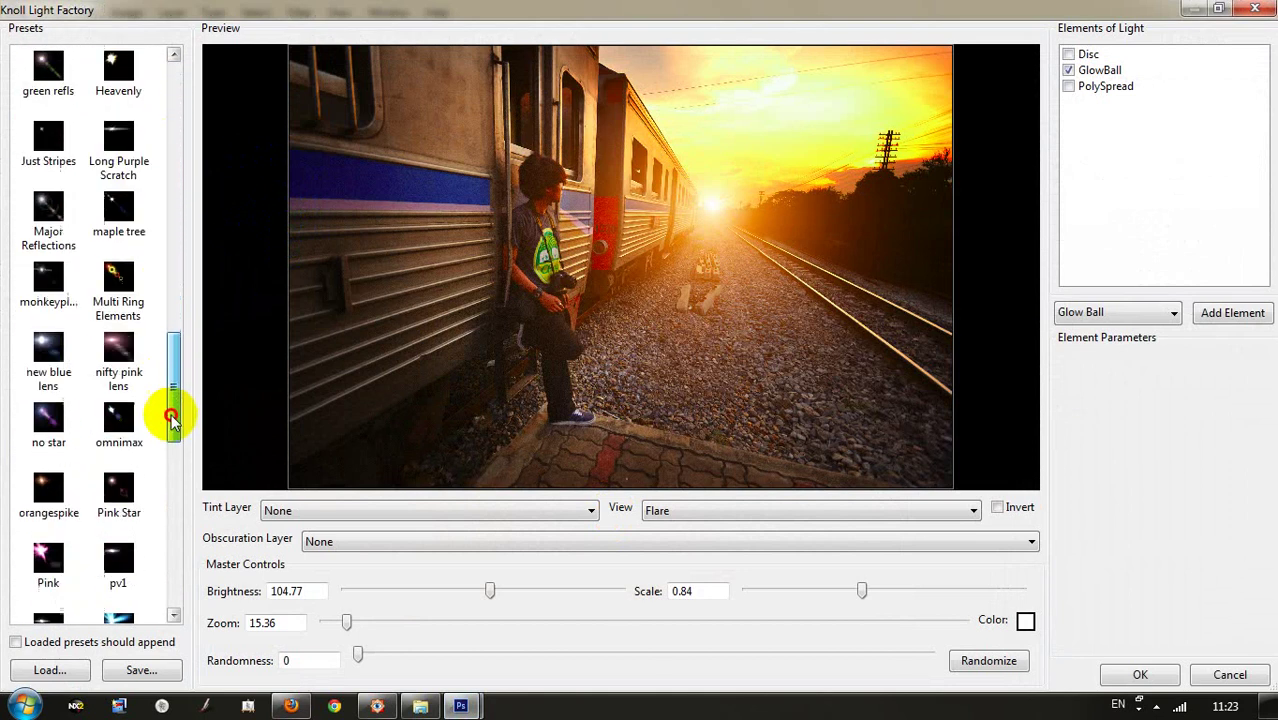
left_click_drag(172, 420, 152, 580)
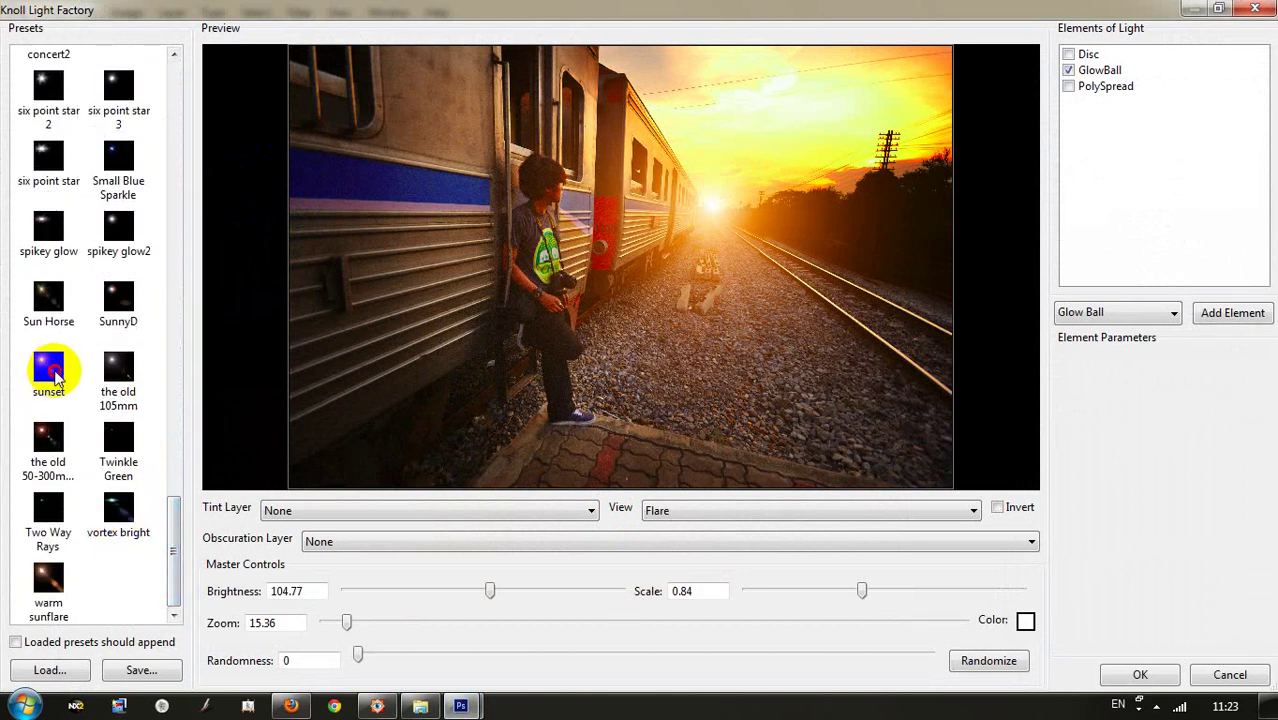
left_click(50, 370)
left_click(727, 208)
left_click_drag(727, 208, 712, 205)
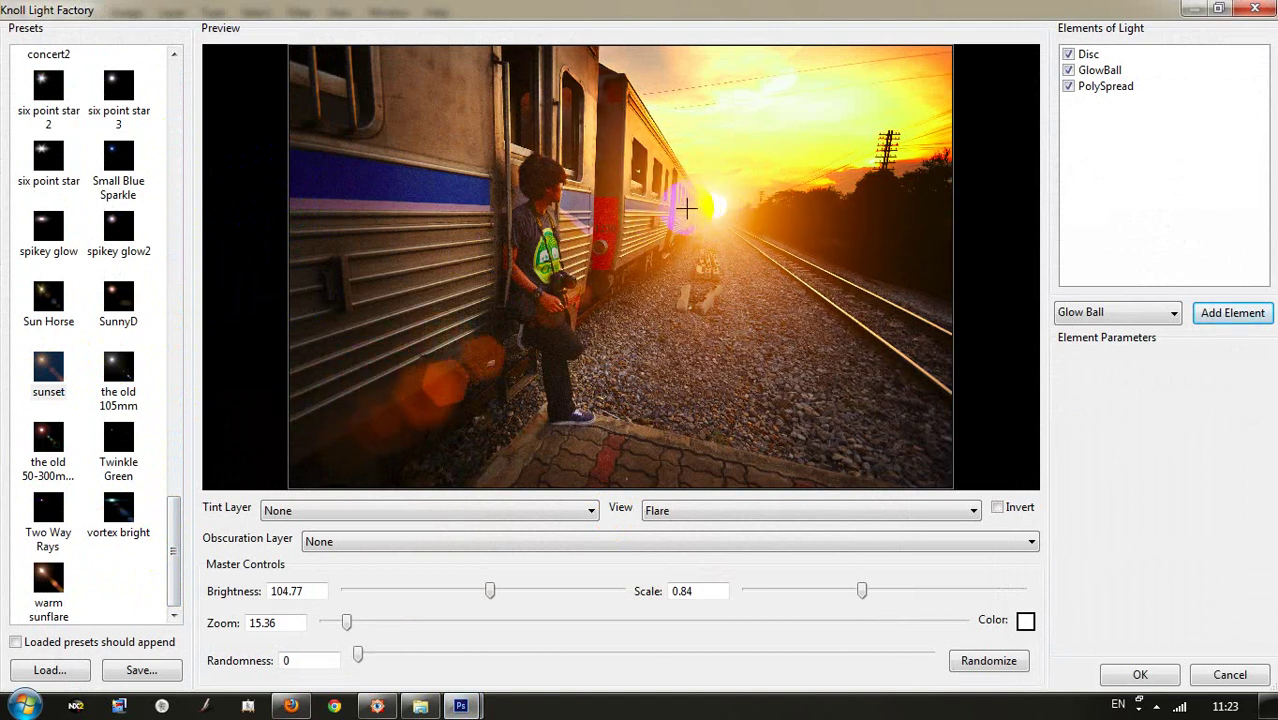
Step: Turn off the Disc and PolySpread elements, centre the flare on the sun, and apply
left_click(1095, 90)
left_click(1069, 55)
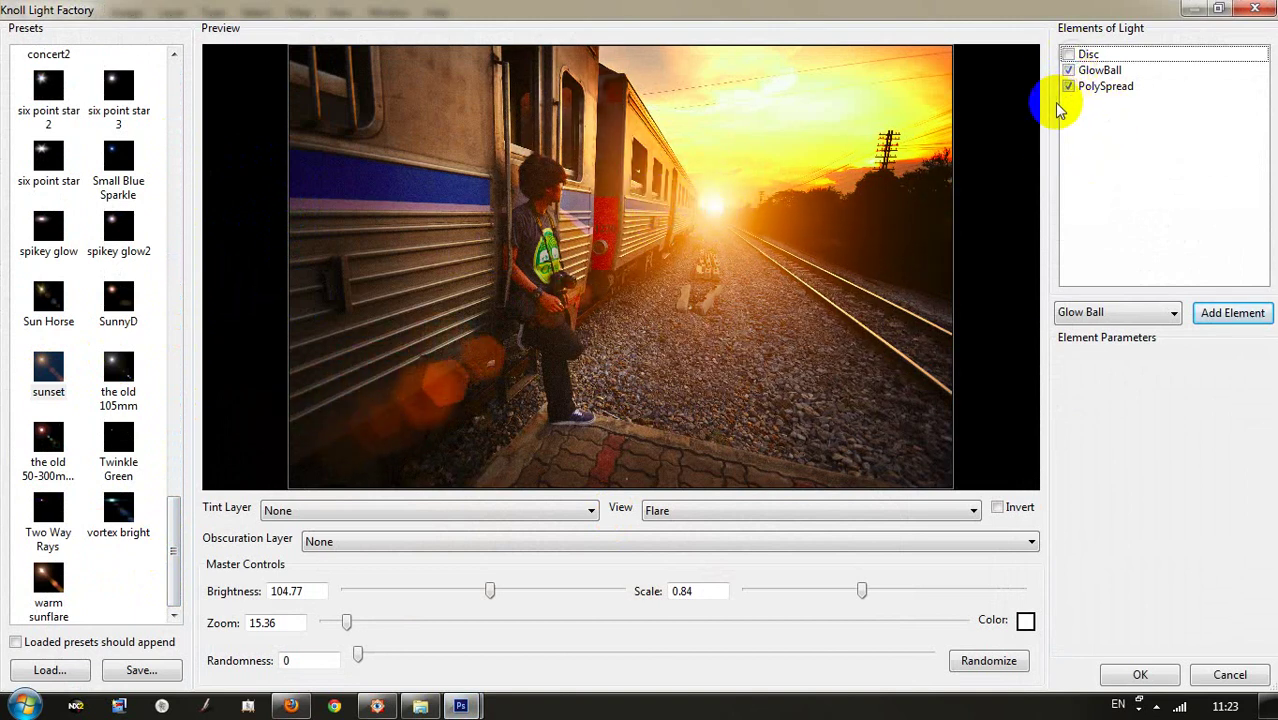
left_click_drag(709, 199, 707, 192)
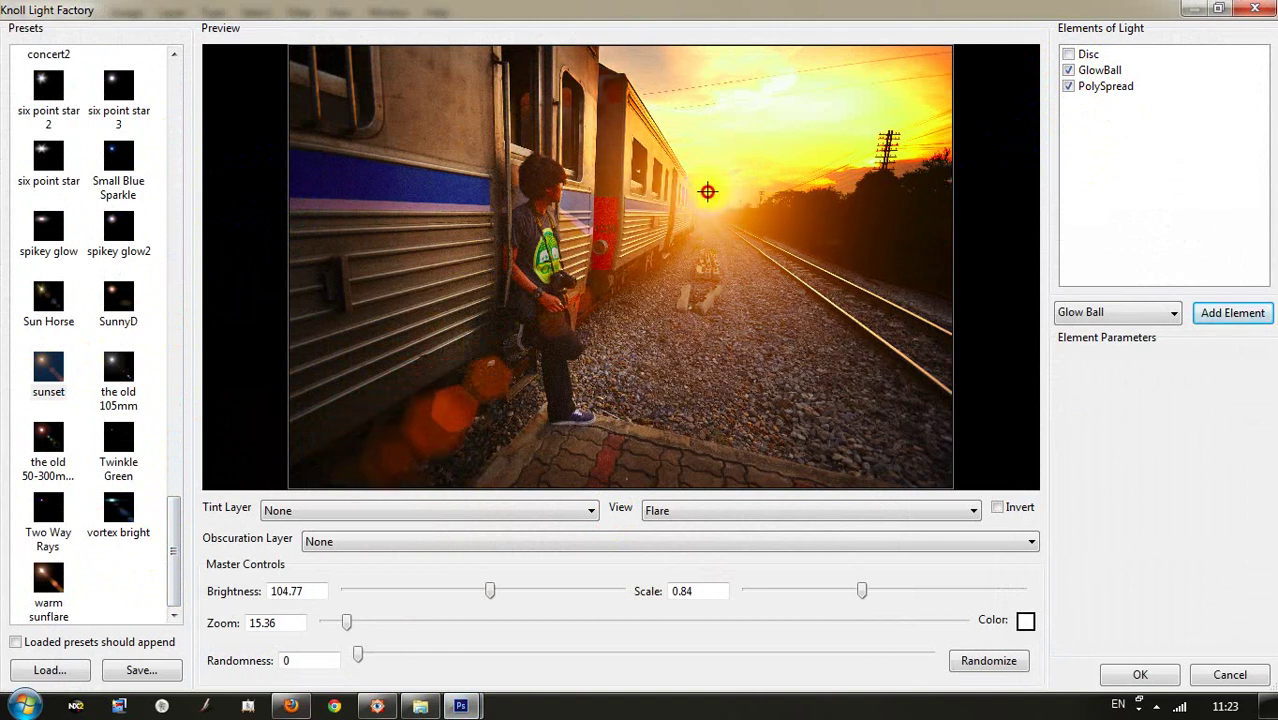
left_click(1105, 88)
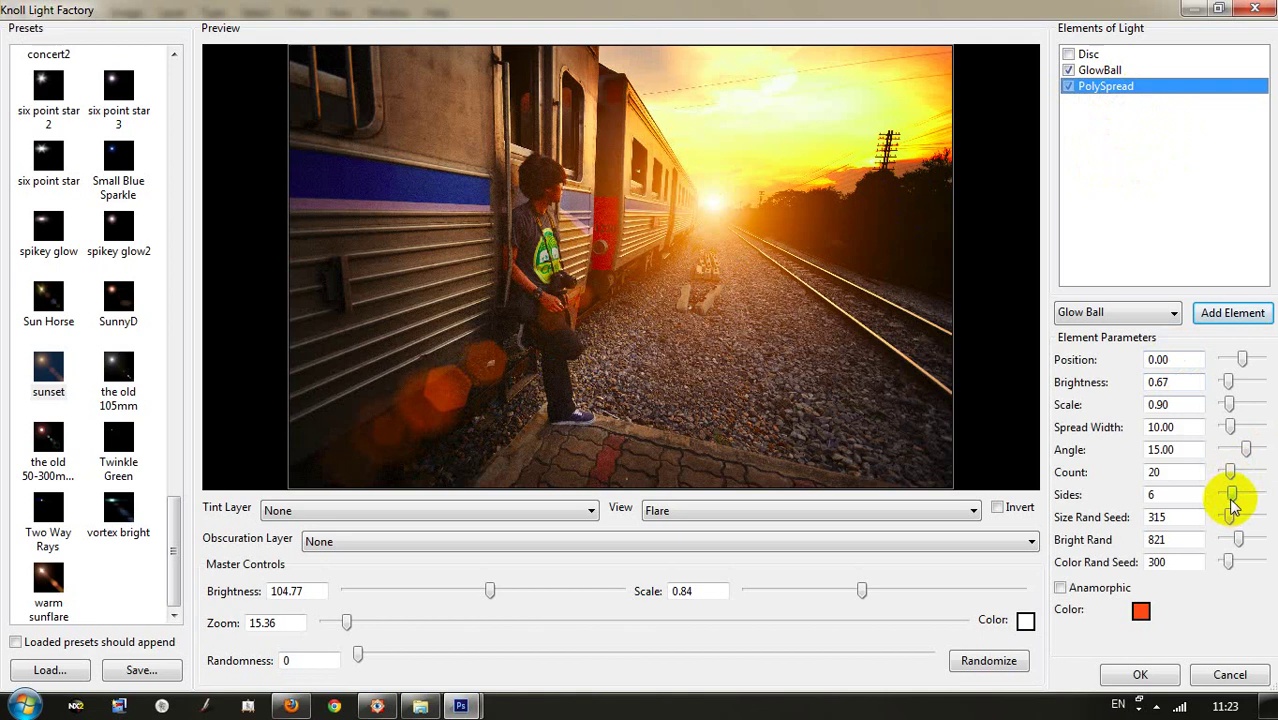
mouse_move(1236, 500)
left_mouse_down()
mouse_move(1210, 500)
mouse_move(1233, 508)
left_mouse_up()
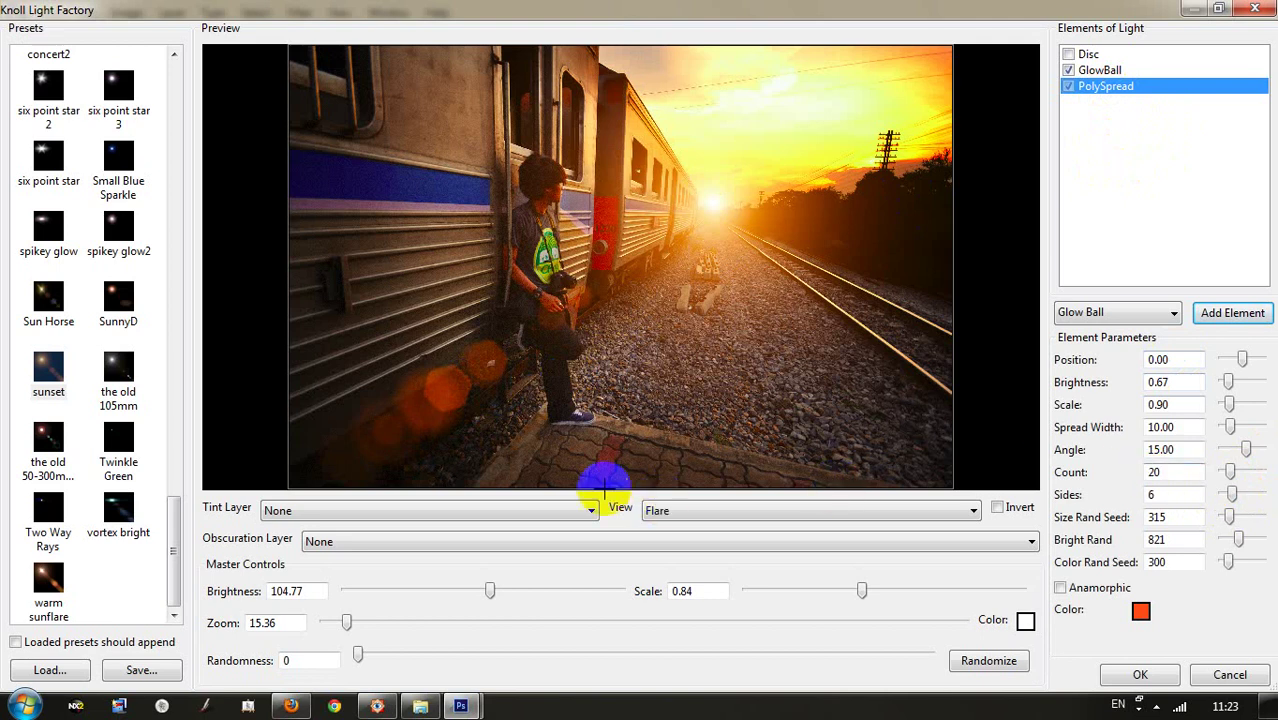
left_click(1068, 86)
mouse_move(768, 207)
left_mouse_down()
mouse_move(707, 200)
mouse_move(736, 192)
left_mouse_up()
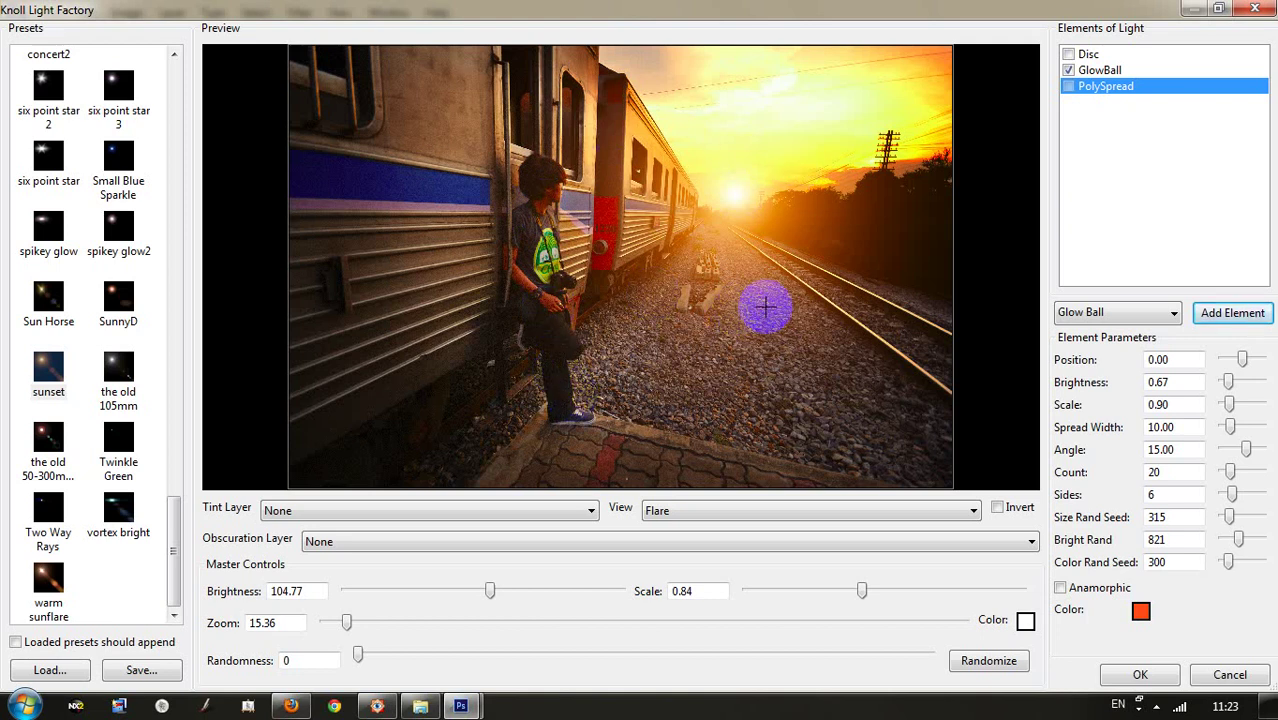
left_click_drag(739, 201, 718, 201)
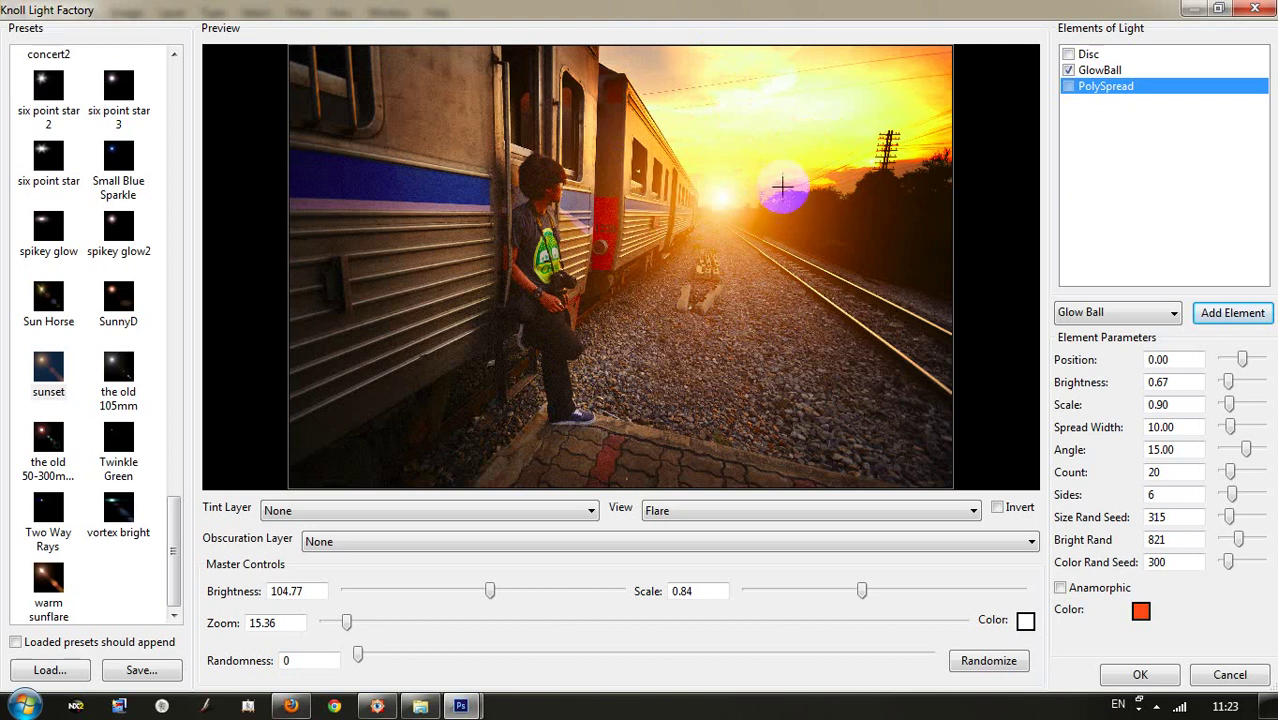
left_click(1137, 674)
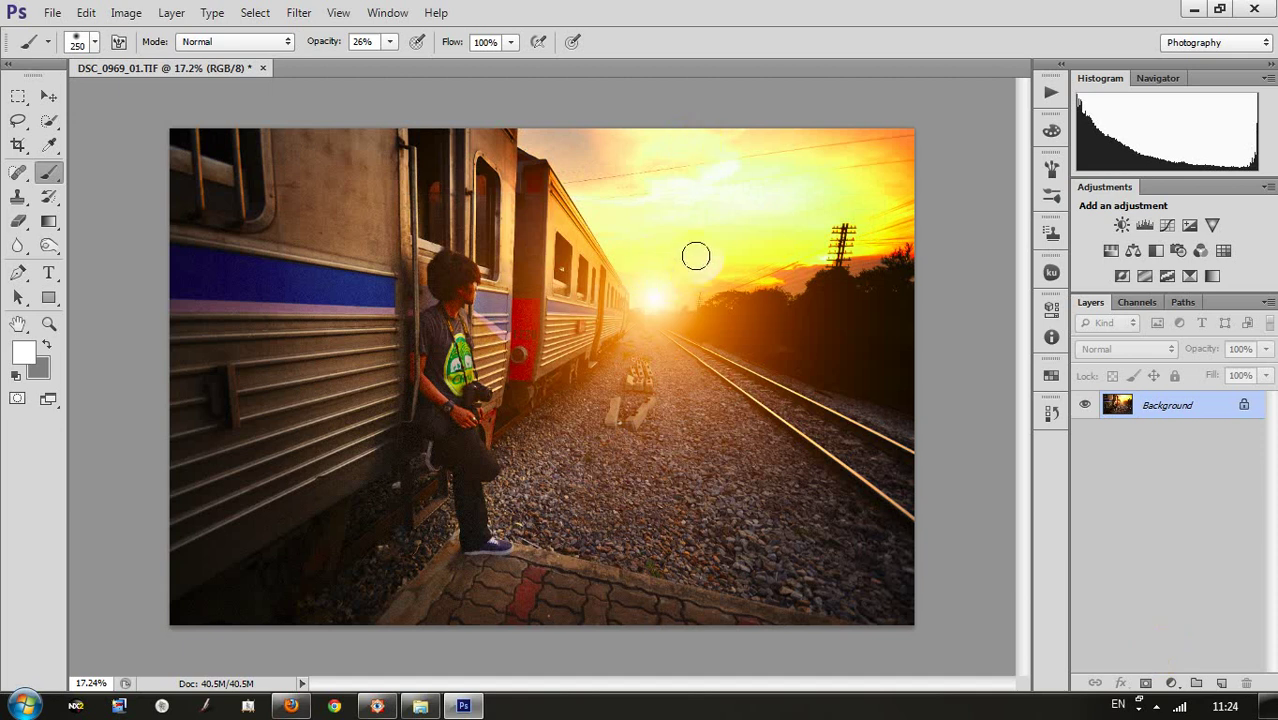
Step: Zoom out to view the whole flared photo, then switch to the image viewer
left_click_drag(708, 265, 690, 291)
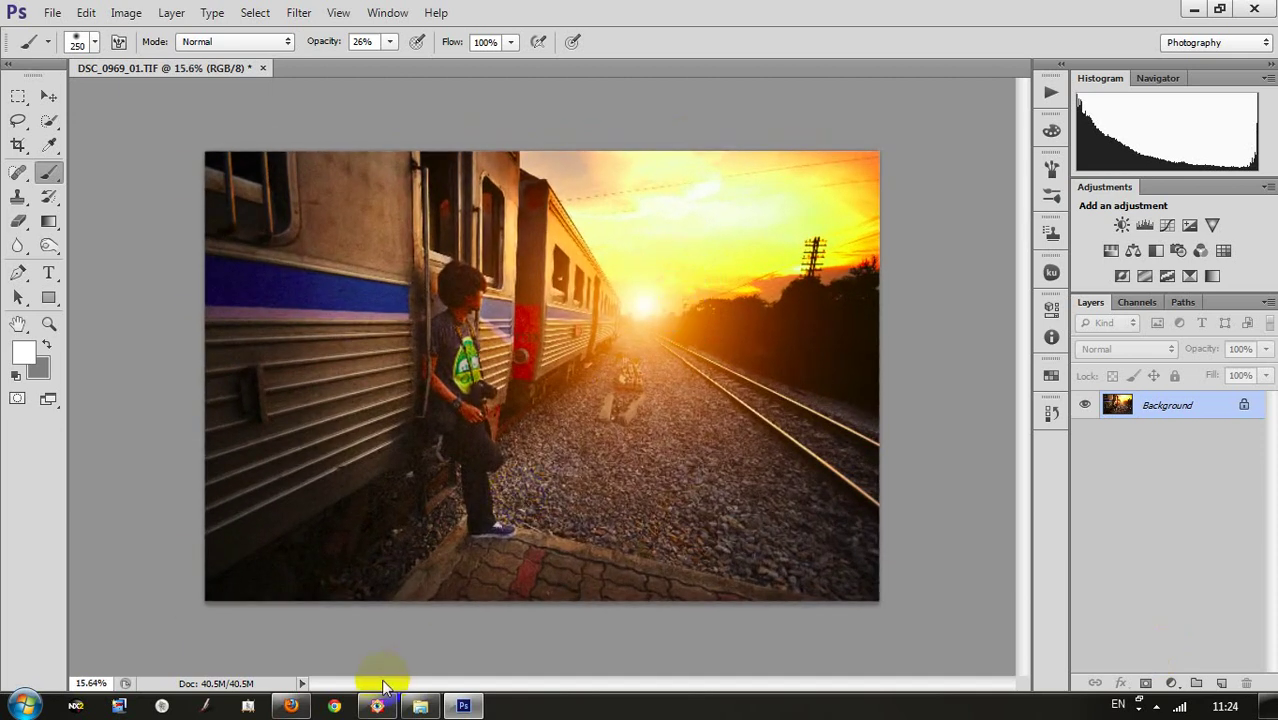
left_click(377, 705)
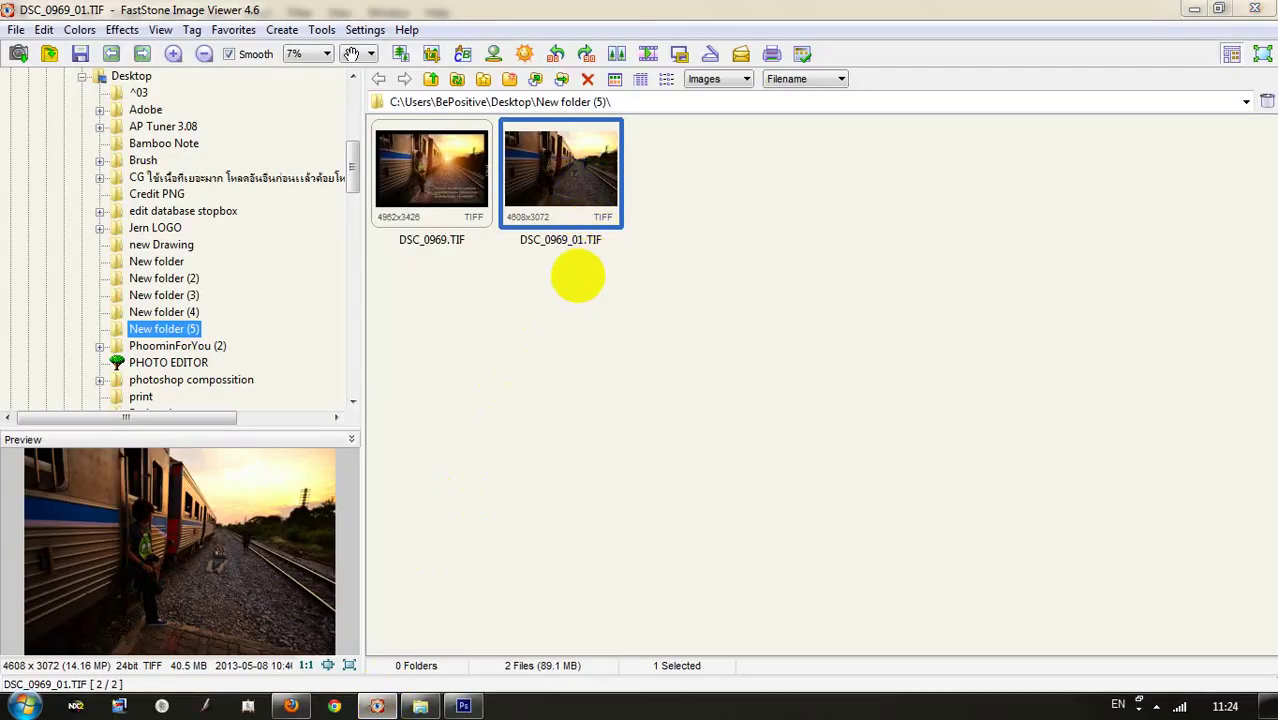
key("Return")
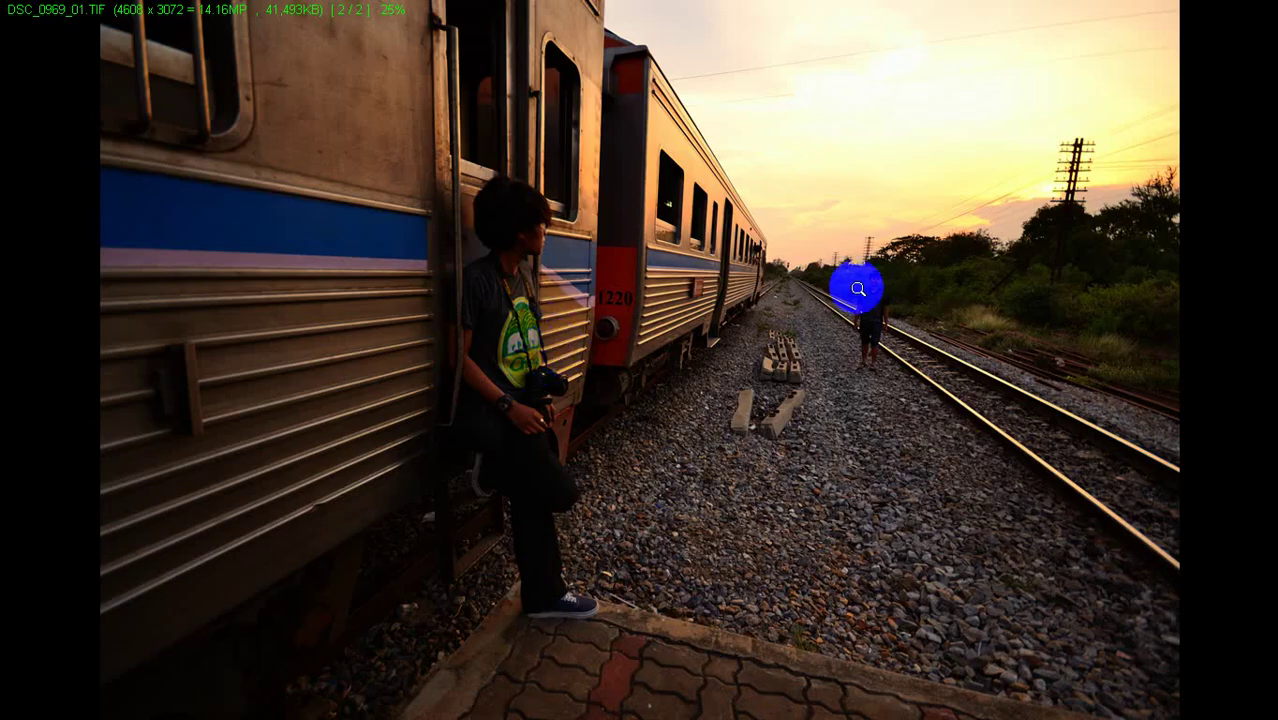
key("alt+Tab")
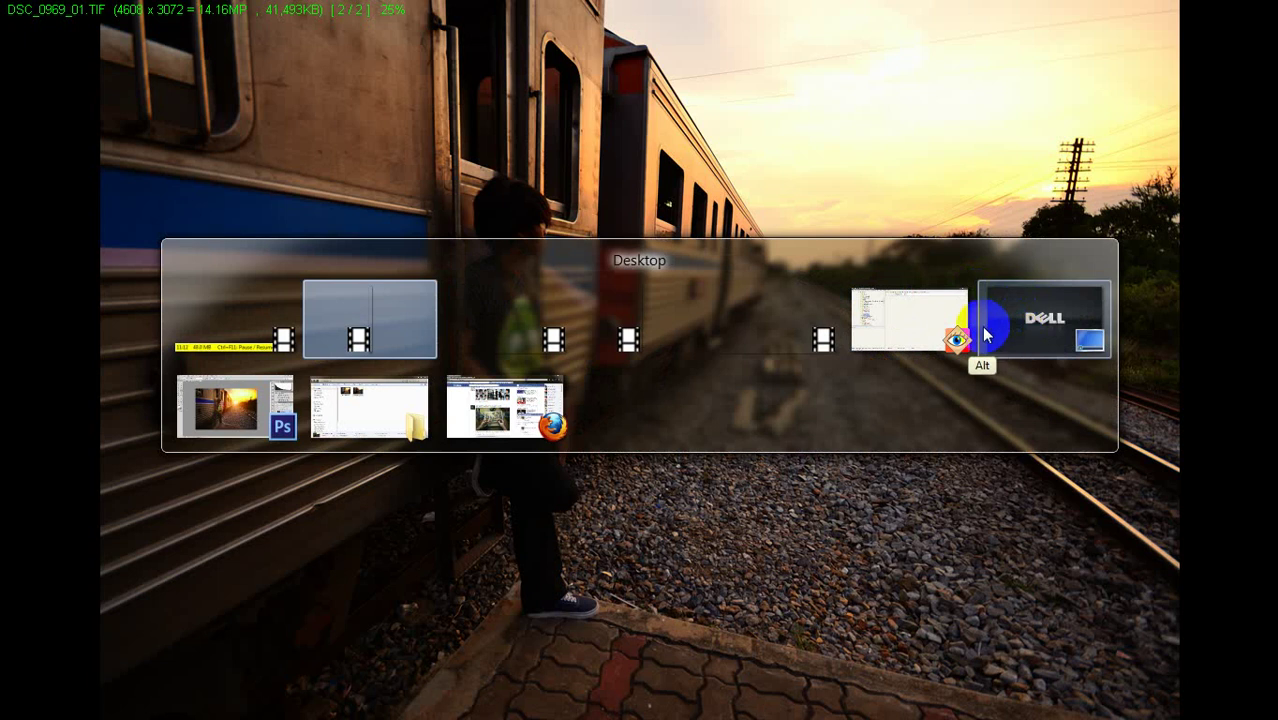
key("Tab")
key("Tab")
key("Tab")
key("Tab")
key("Tab")
key("Tab")
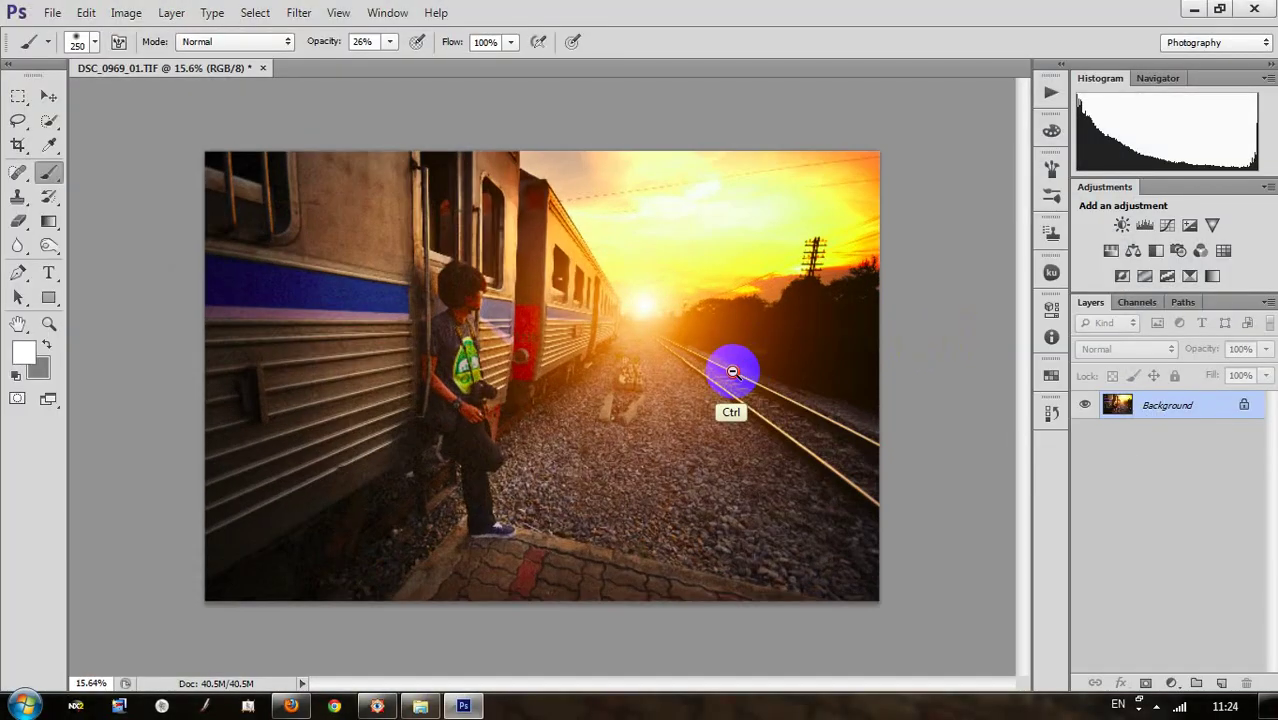
left_click_drag(670, 383, 741, 371)
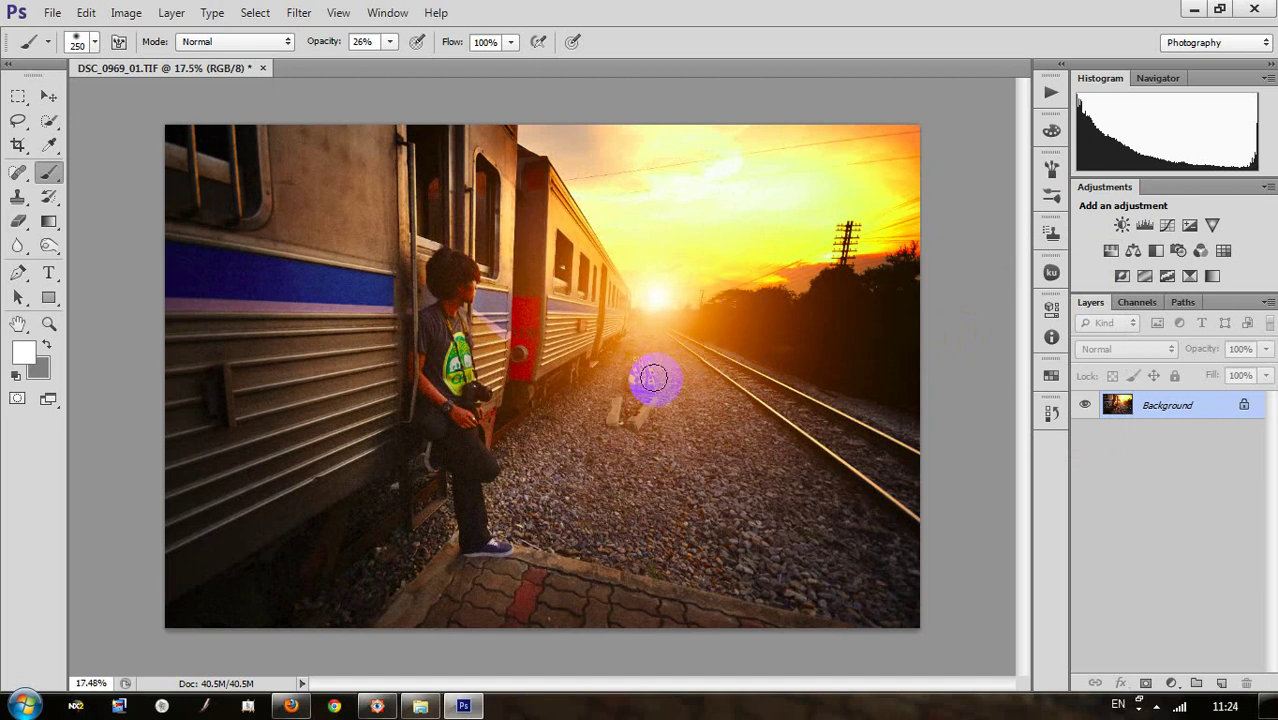
mouse_move(771, 300)
left_mouse_down()
mouse_move(712, 328)
mouse_move(747, 322)
left_mouse_up()
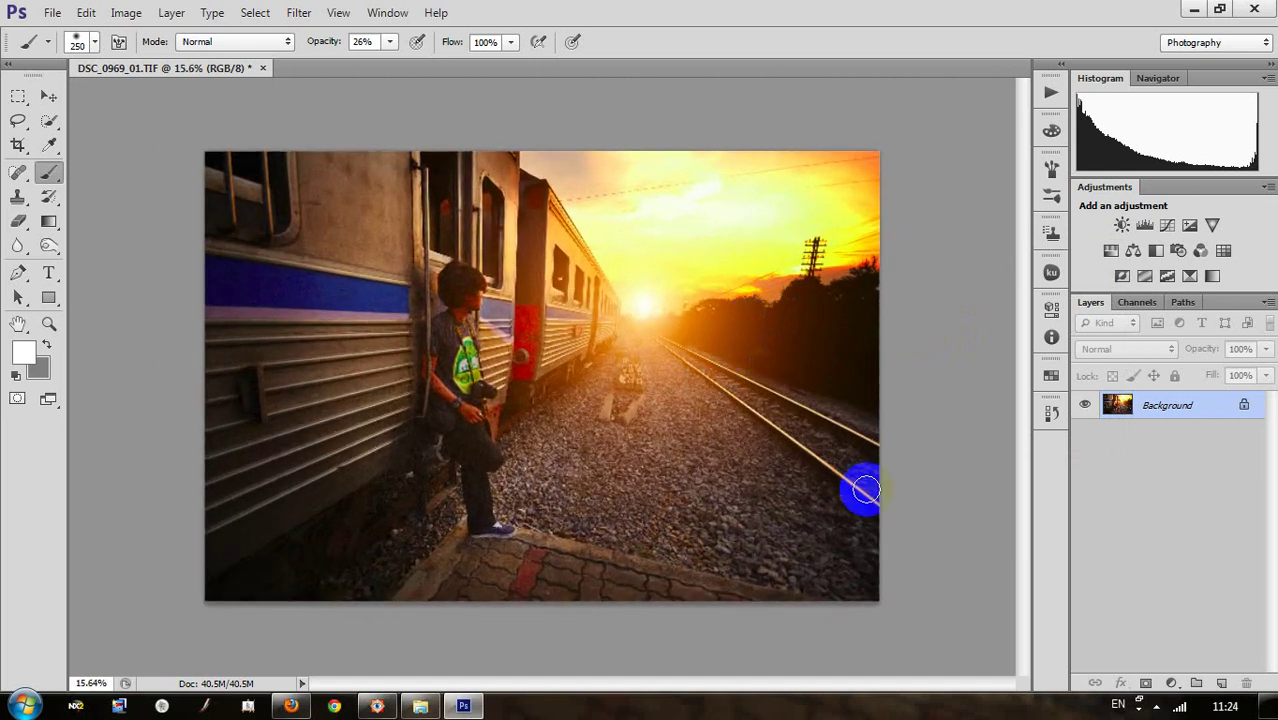